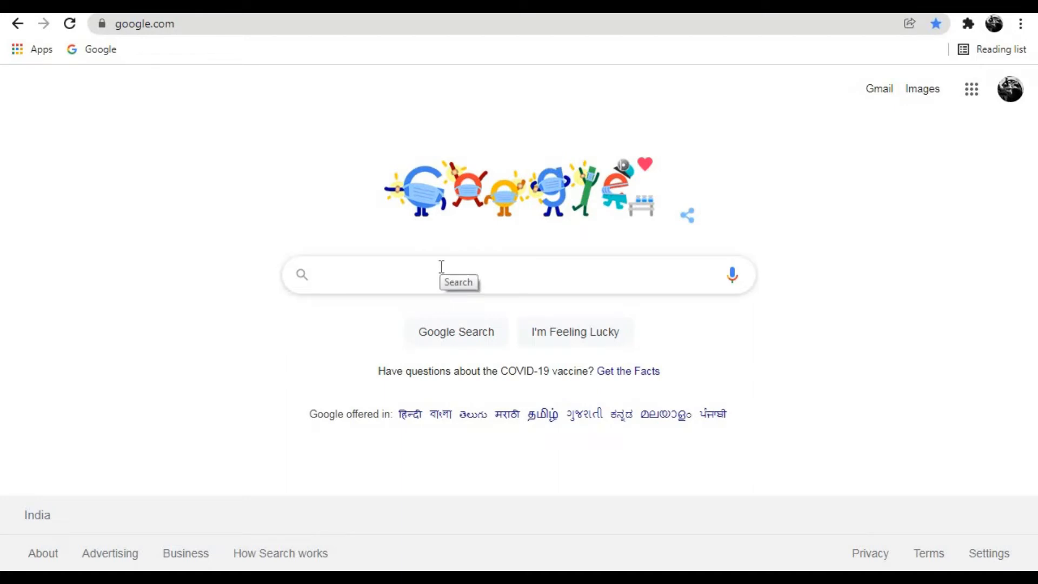
Search Google for "canva" and open the official Canva website from the results.
{"action": "left_click", "coordinate": [442, 267]}
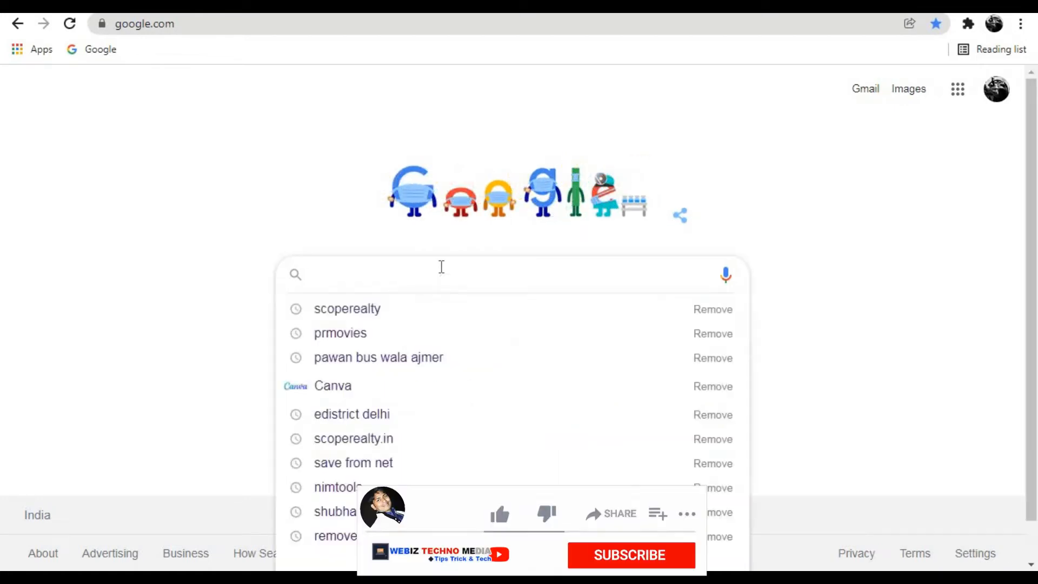
{"action": "type", "text": "c"}
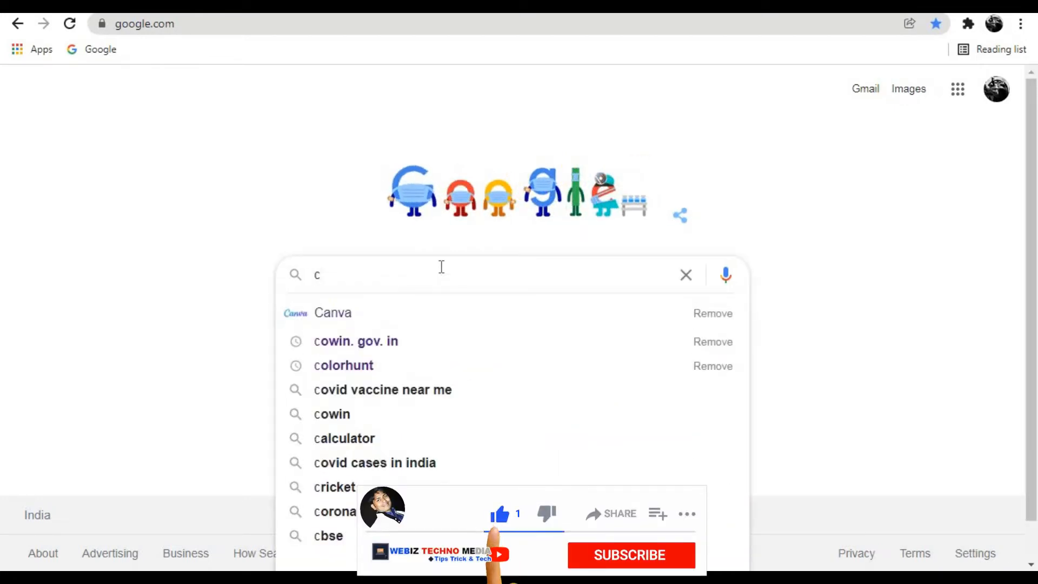
{"action": "type", "text": "anva"}
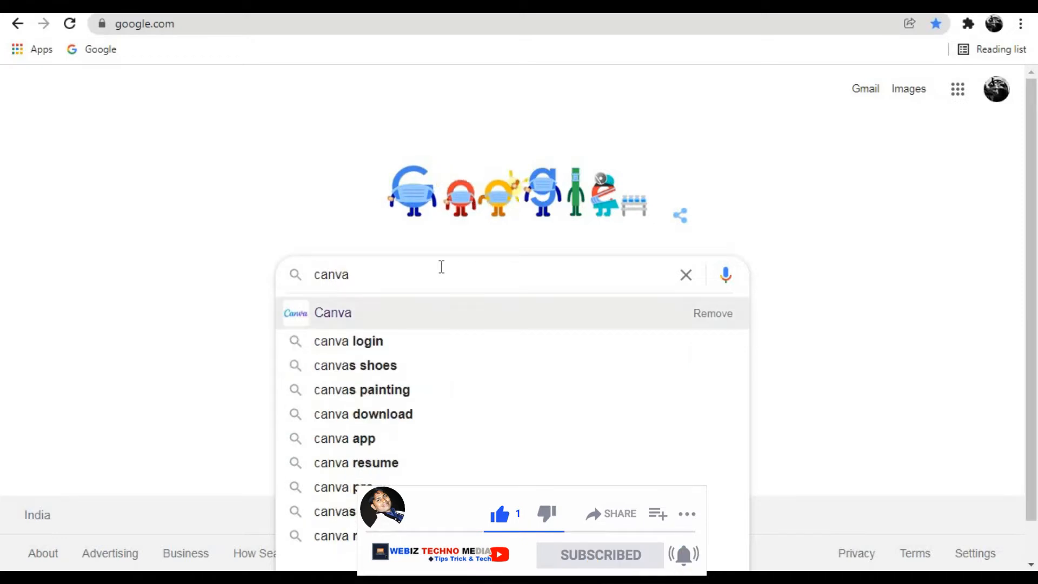
{"action": "key", "text": "Return"}
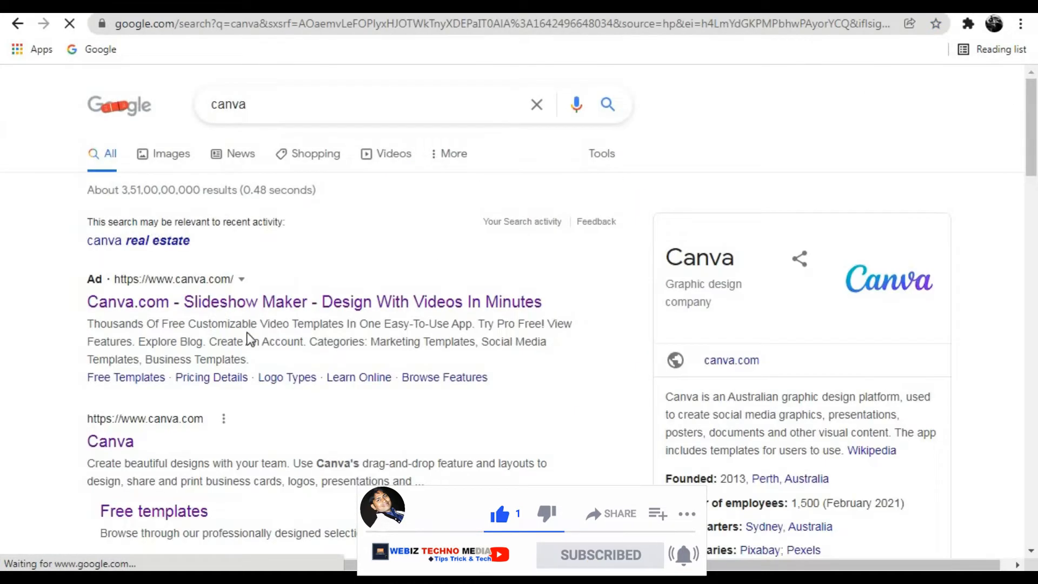
{"action": "left_click", "coordinate": [127, 445]}
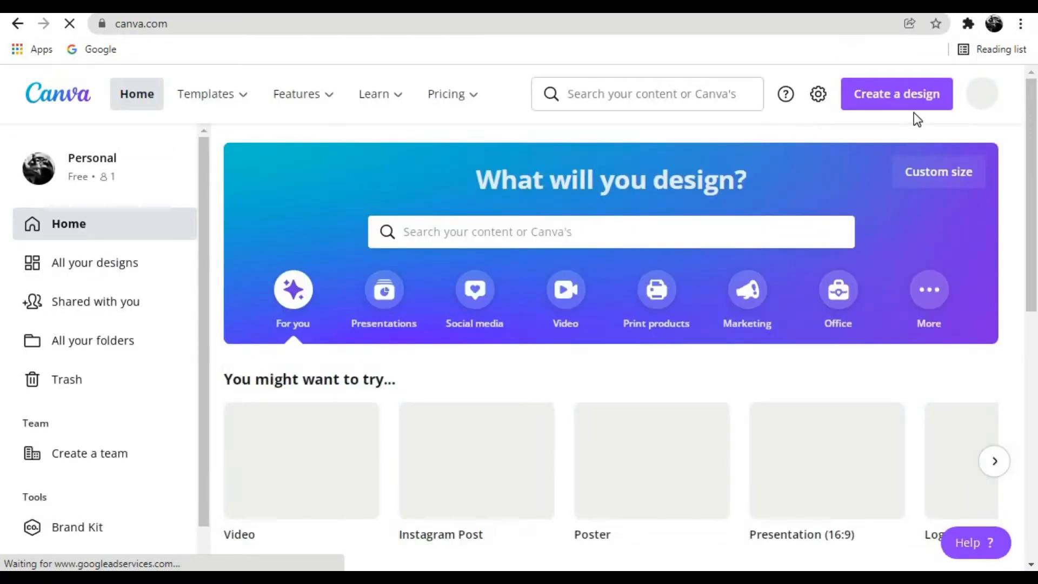
Search Canva for "website" and show the templates of the Website 1366 × 768 px design type.
{"action": "left_click", "coordinate": [551, 232]}
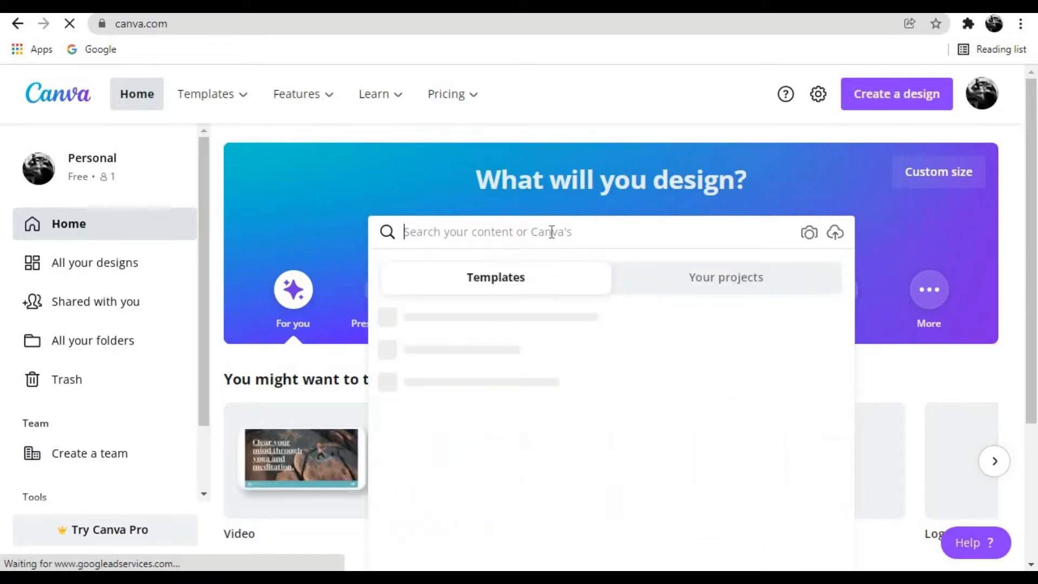
{"action": "type", "text": "website"}
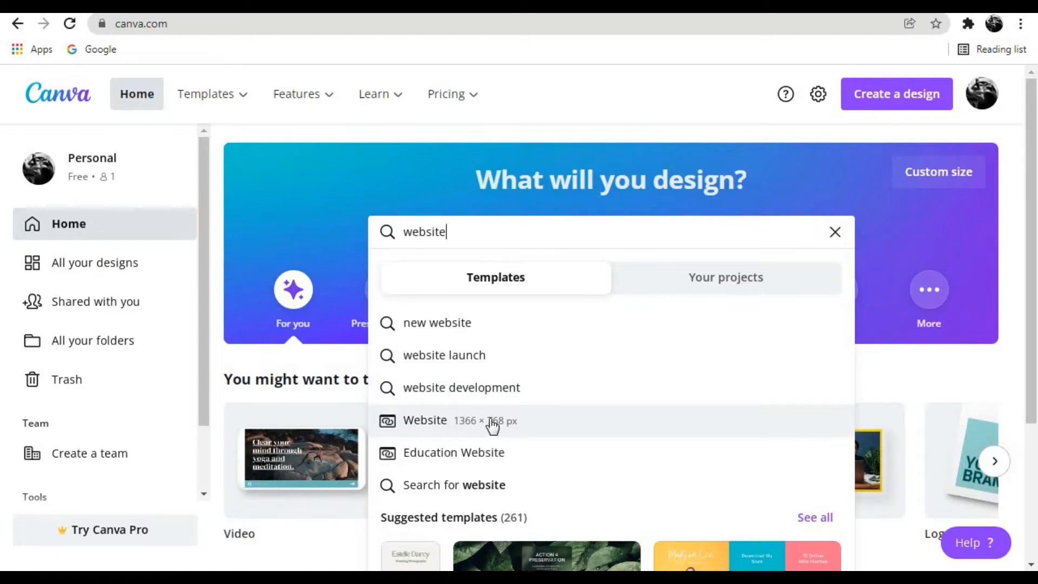
{"action": "left_click", "coordinate": [440, 425]}
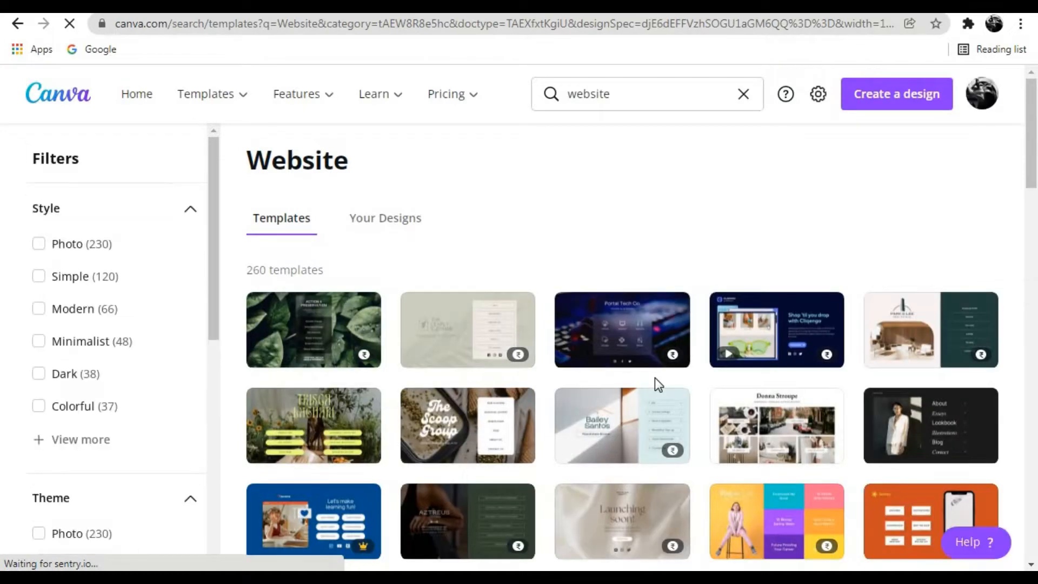
Look through the website templates and the full list of theme, price and color filters.
{"action": "scroll", "coordinate": [653, 377], "scroll_direction": "down", "scroll_amount": 5}
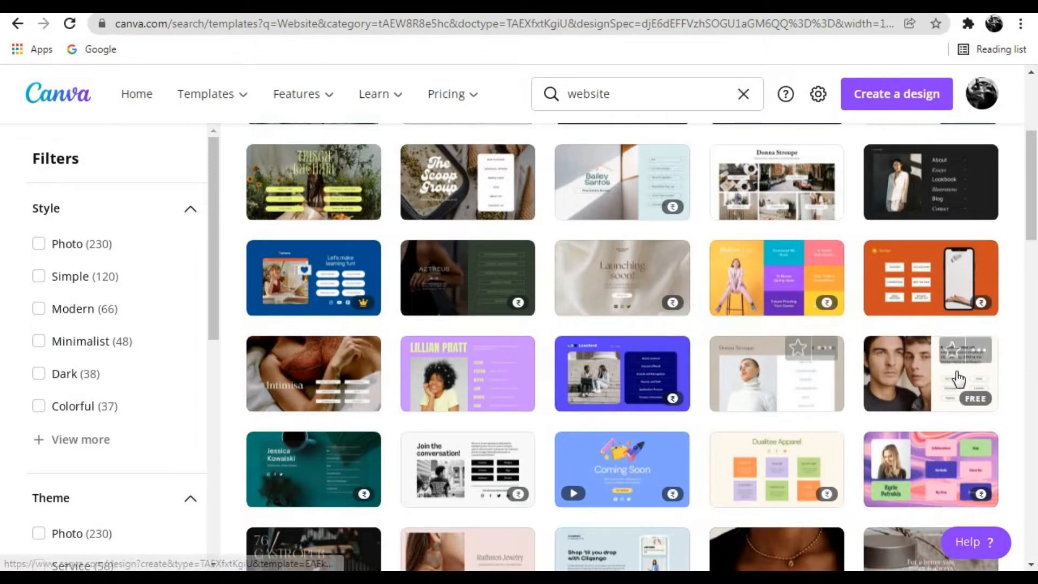
{"action": "scroll", "coordinate": [919, 387], "scroll_direction": "down", "scroll_amount": 5}
{"action": "scroll", "coordinate": [894, 397], "scroll_direction": "down", "scroll_amount": 3}
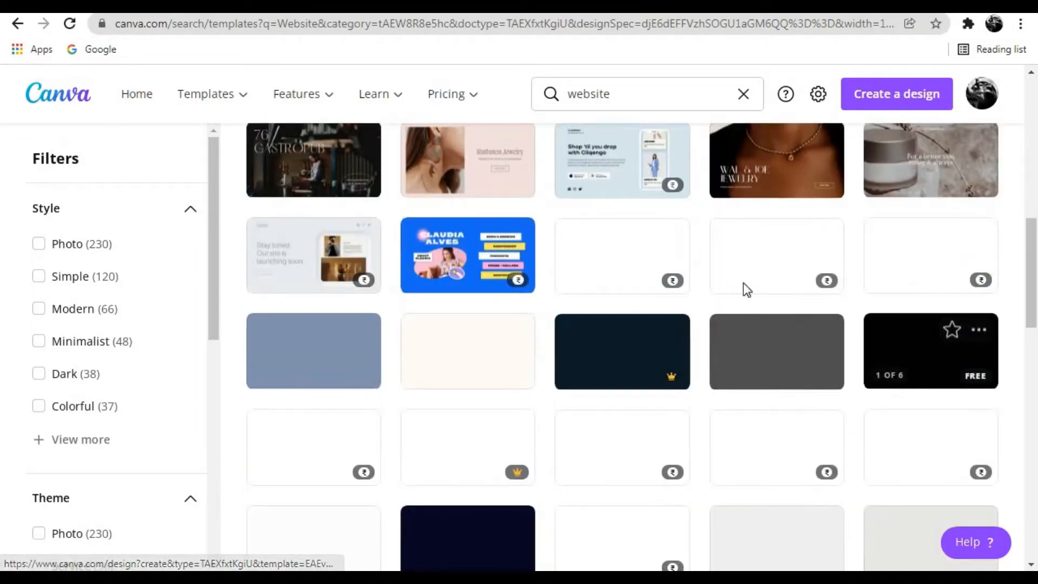
{"action": "scroll", "coordinate": [139, 440], "scroll_direction": "down", "scroll_amount": 4}
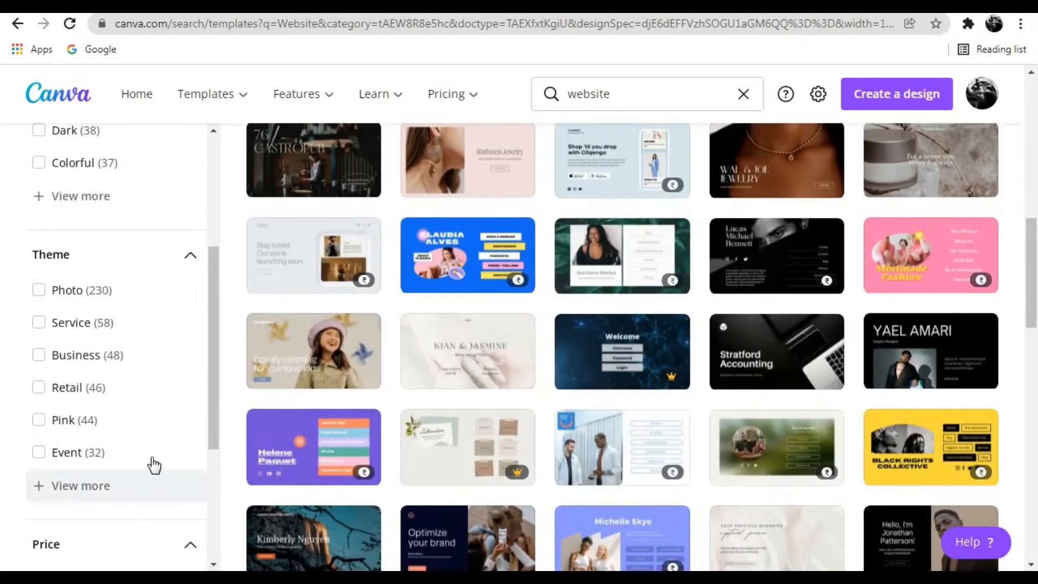
{"action": "scroll", "coordinate": [154, 465], "scroll_direction": "down", "scroll_amount": 7}
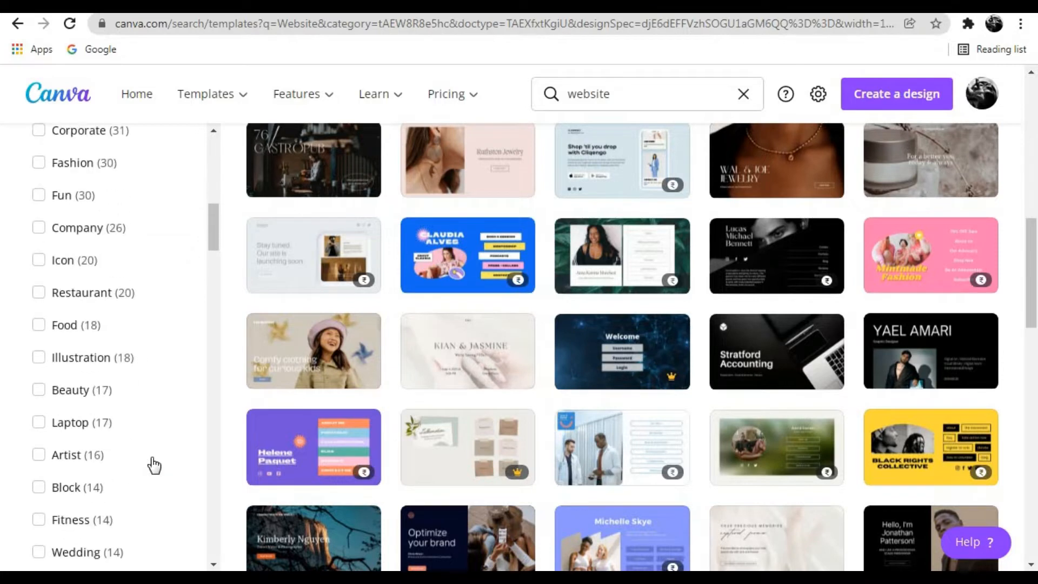
{"action": "scroll", "coordinate": [154, 465], "scroll_direction": "down", "scroll_amount": 6}
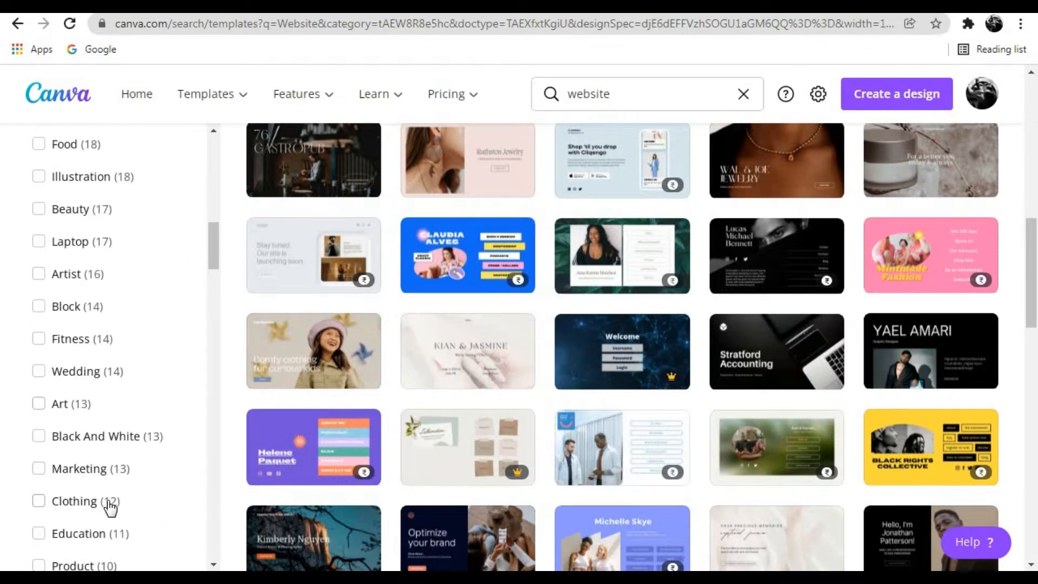
{"action": "scroll", "coordinate": [91, 451], "scroll_direction": "down", "scroll_amount": 4}
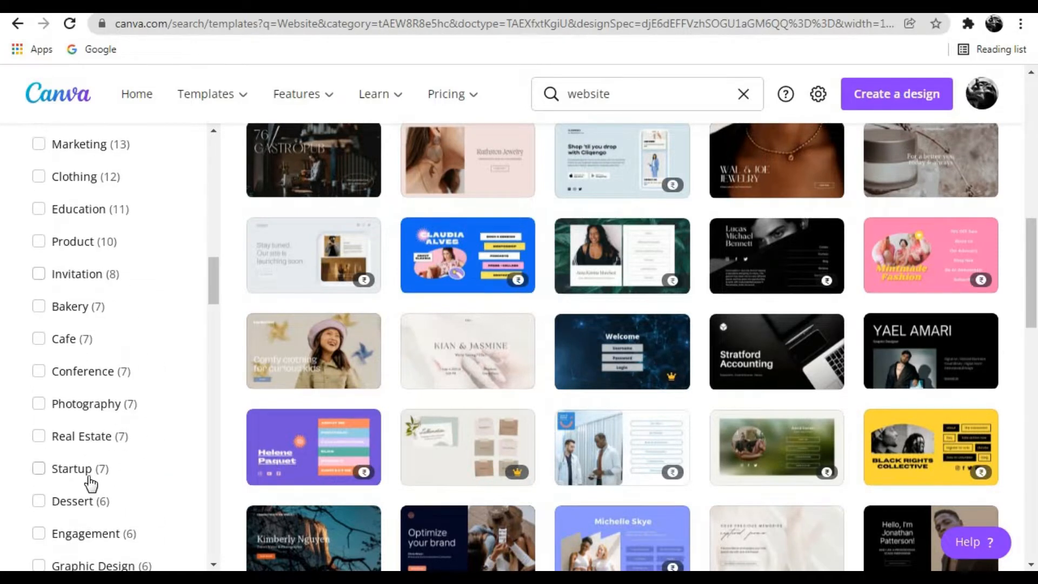
{"action": "scroll", "coordinate": [93, 465], "scroll_direction": "down", "scroll_amount": 6}
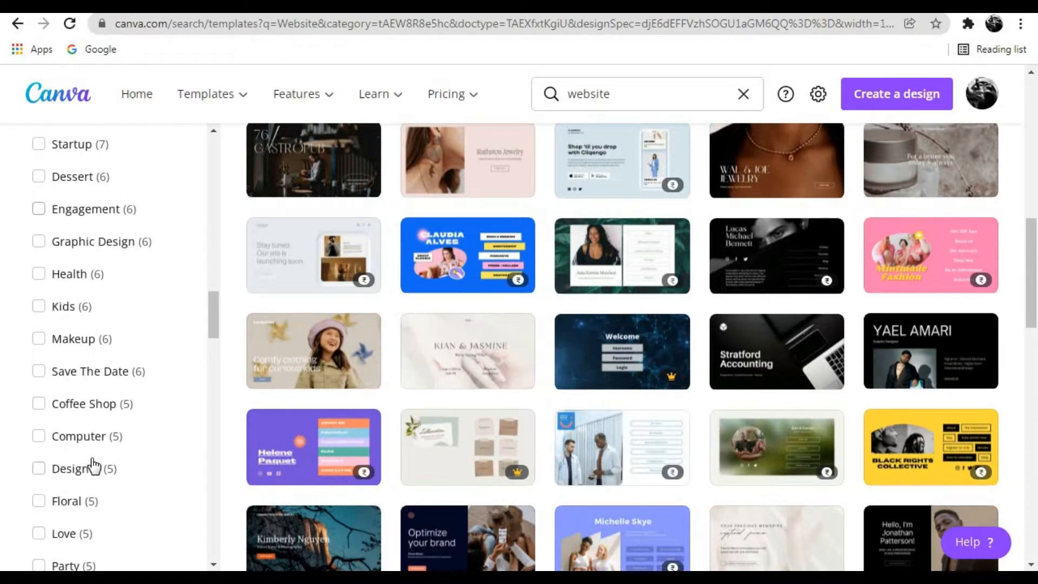
{"action": "scroll", "coordinate": [93, 465], "scroll_direction": "down", "scroll_amount": 8}
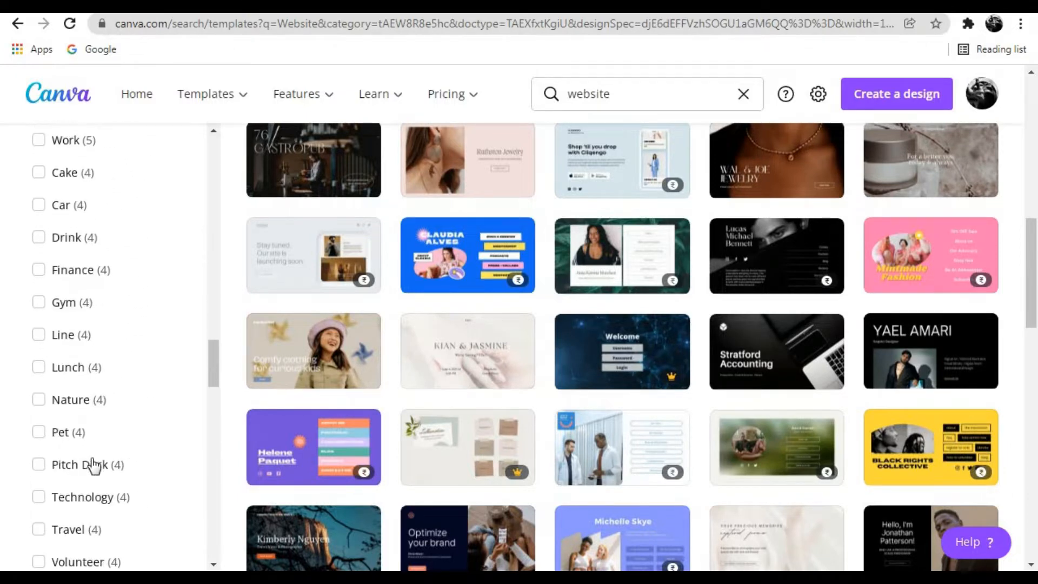
{"action": "scroll", "coordinate": [93, 464], "scroll_direction": "down", "scroll_amount": 7}
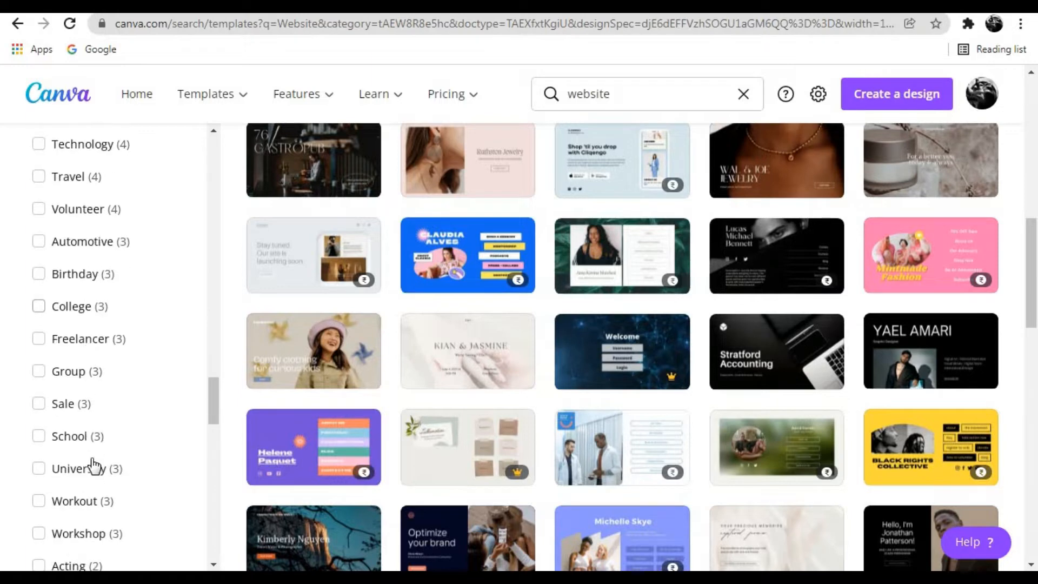
{"action": "scroll", "coordinate": [94, 465], "scroll_direction": "down", "scroll_amount": 11}
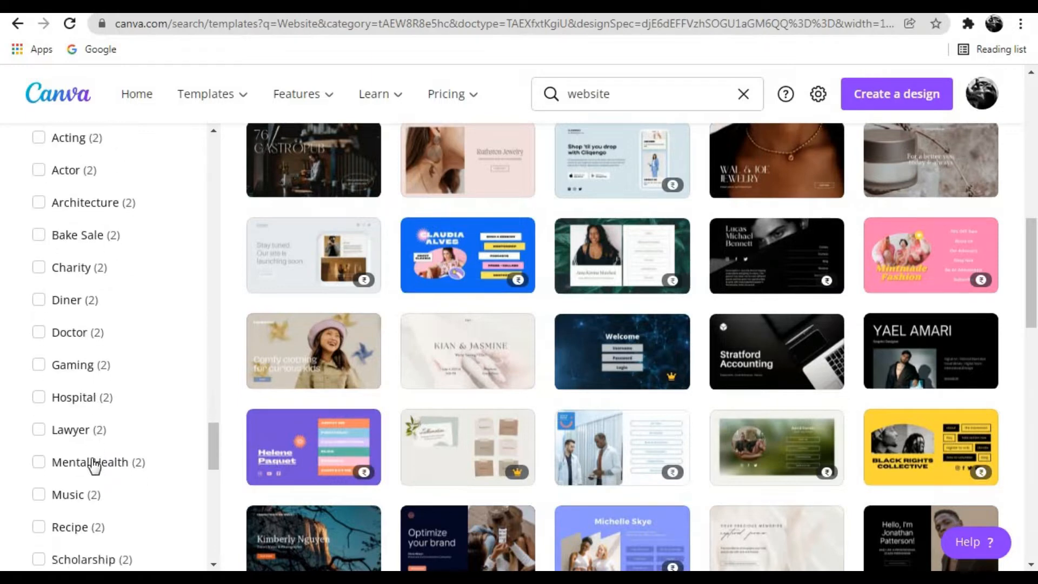
{"action": "scroll", "coordinate": [93, 464], "scroll_direction": "down", "scroll_amount": 10}
{"action": "scroll", "coordinate": [91, 459], "scroll_direction": "up", "scroll_amount": 5}
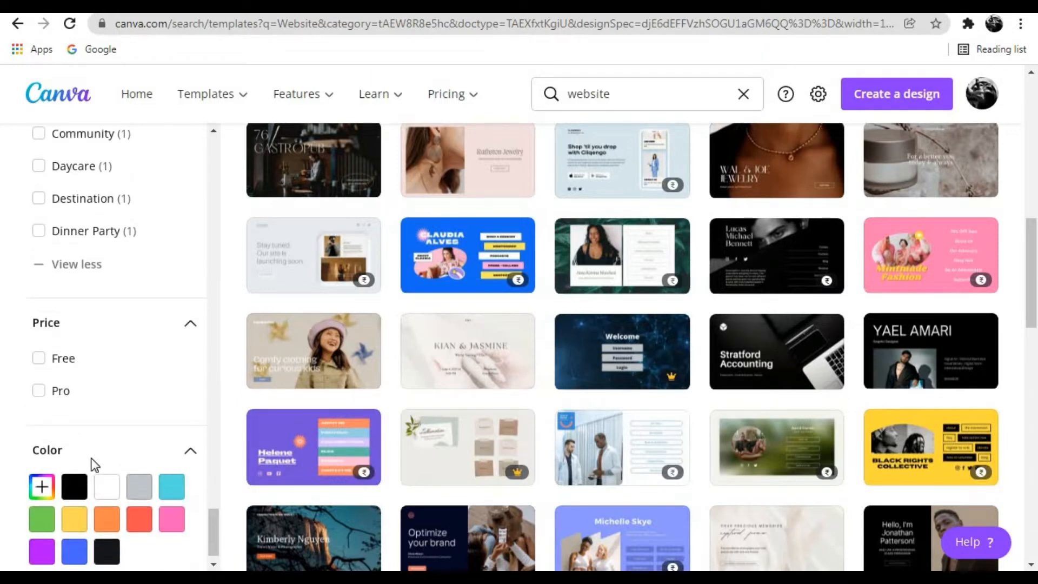
Filter the website templates by the Real Estate theme and open the "Unique housing solutions for you" template for editing.
{"action": "scroll", "coordinate": [91, 459], "scroll_direction": "up", "scroll_amount": 7}
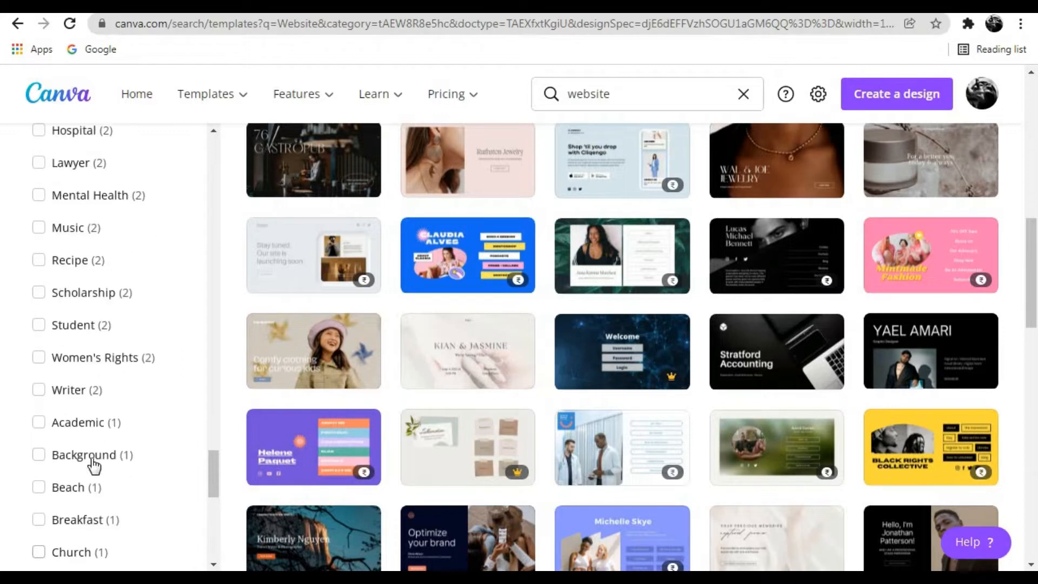
{"action": "scroll", "coordinate": [94, 466], "scroll_direction": "up", "scroll_amount": 8}
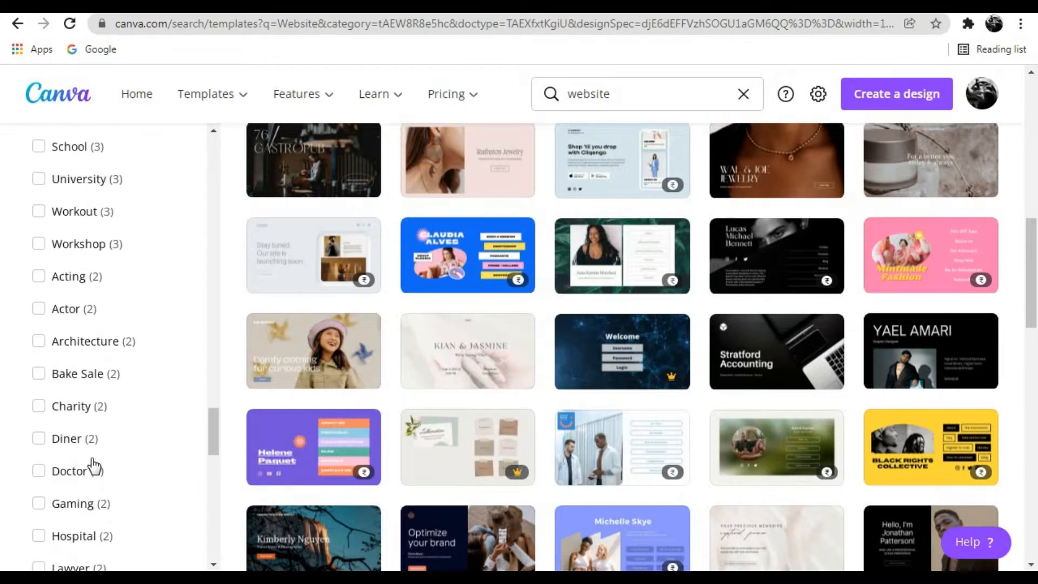
{"action": "scroll", "coordinate": [93, 464], "scroll_direction": "up", "scroll_amount": 8}
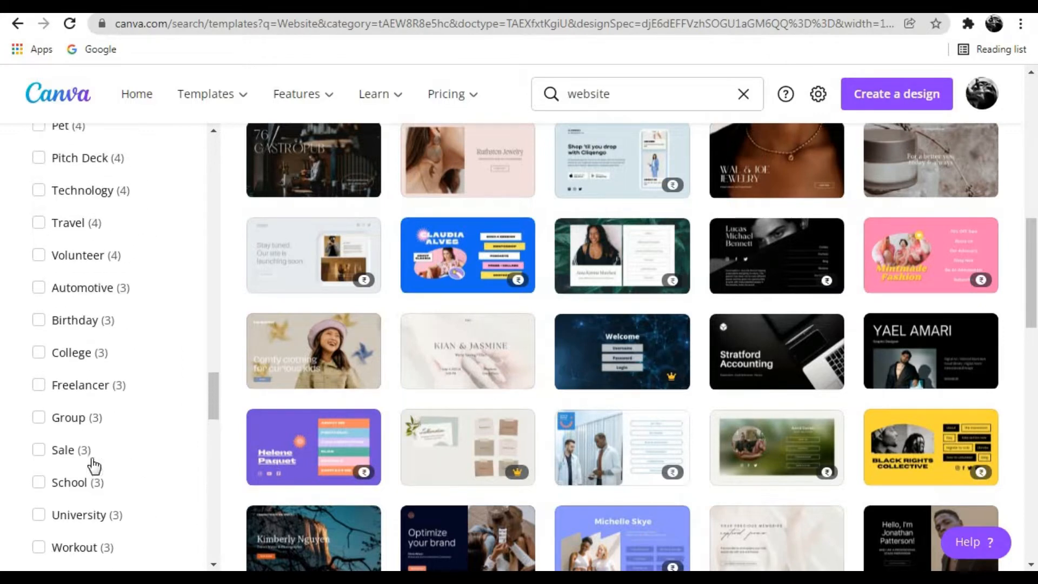
{"action": "scroll", "coordinate": [93, 464], "scroll_direction": "up", "scroll_amount": 6}
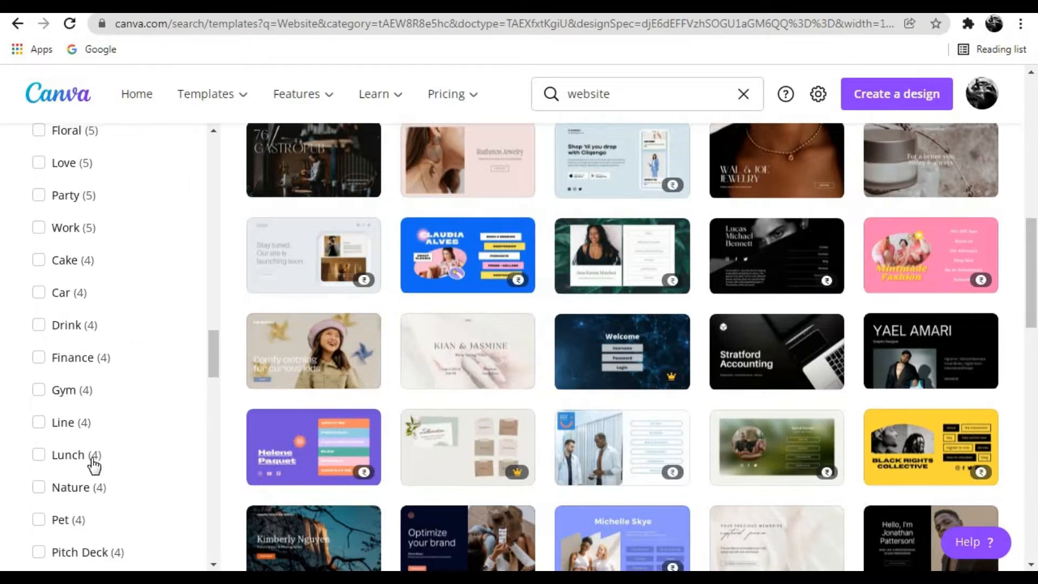
{"action": "scroll", "coordinate": [93, 465], "scroll_direction": "up", "scroll_amount": 5}
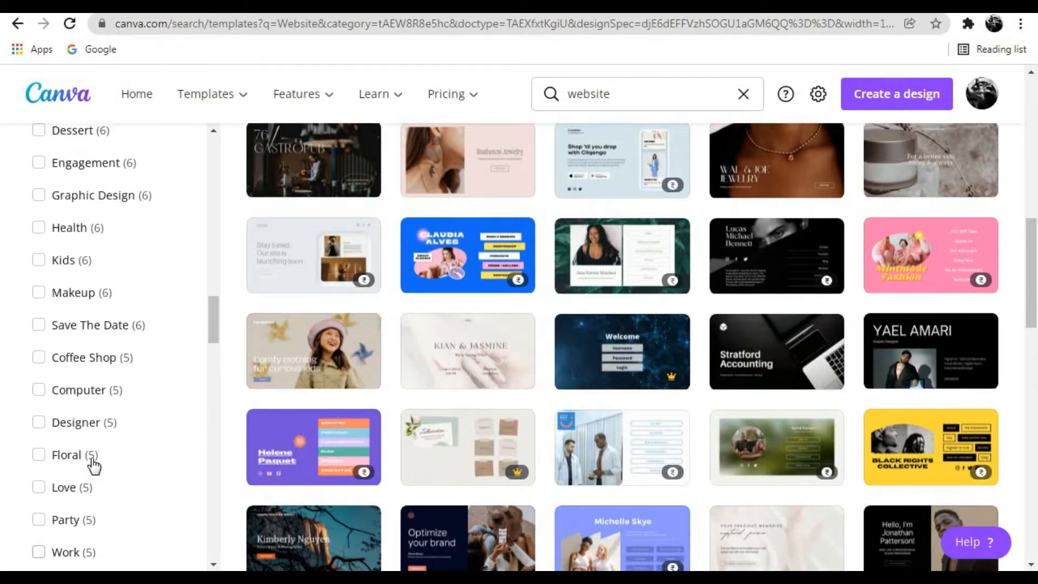
{"action": "scroll", "coordinate": [93, 464], "scroll_direction": "up", "scroll_amount": 5}
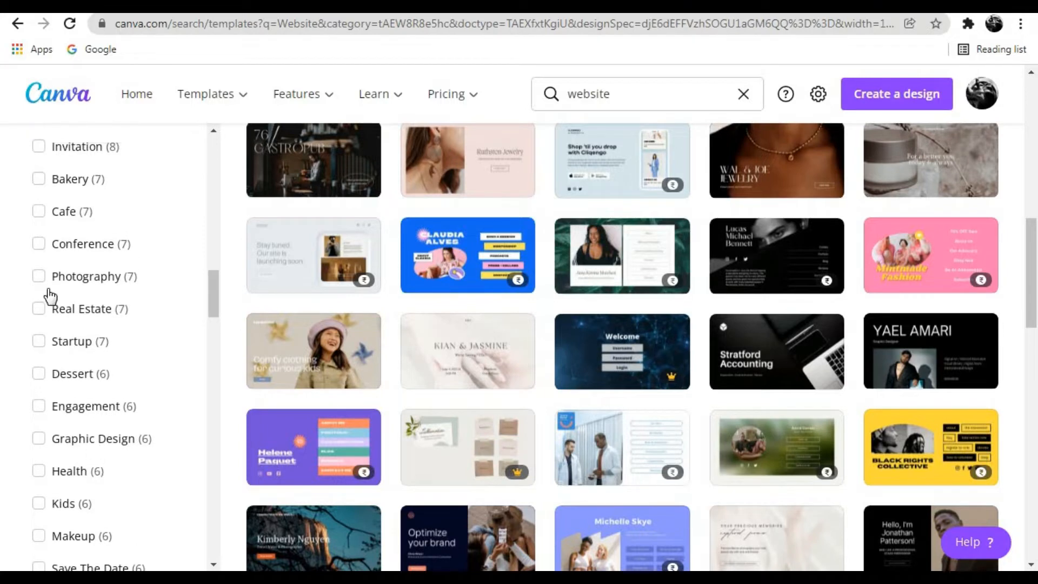
{"action": "left_click", "coordinate": [81, 314]}
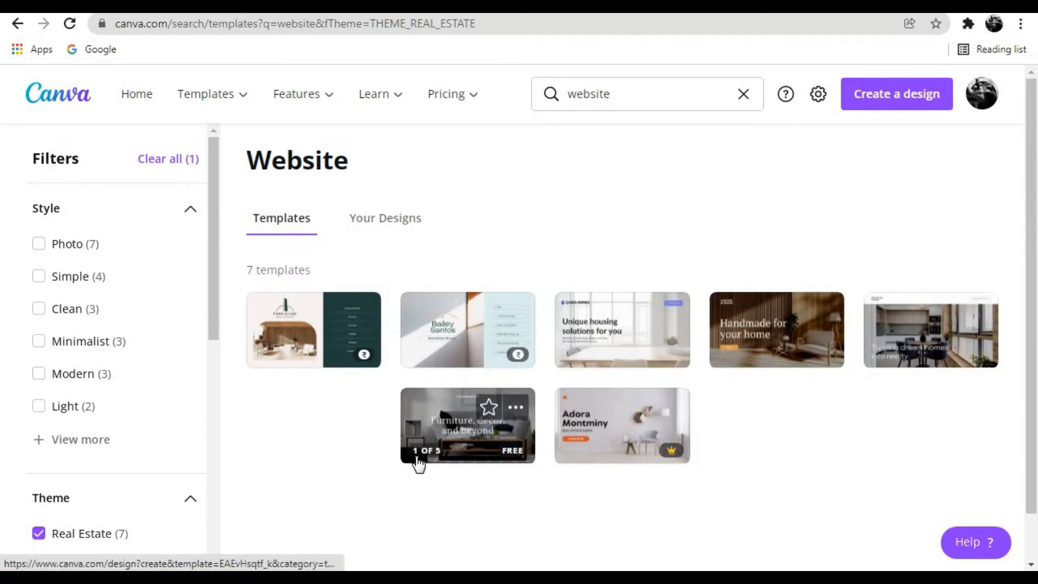
{"action": "left_click", "coordinate": [625, 347]}
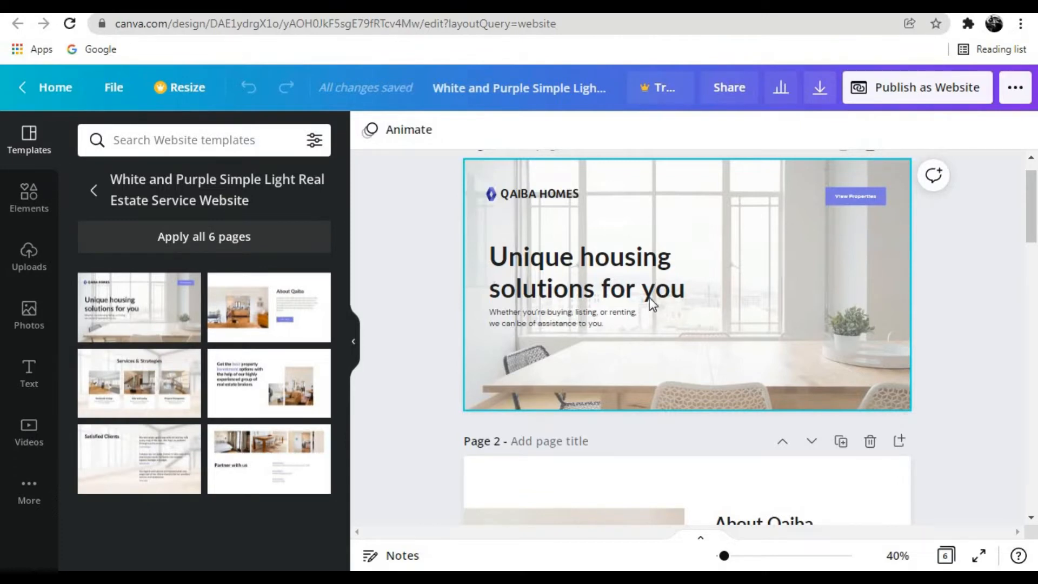
Replace the company name "QAIBA HOMES" beside the first page's logo with "SCOPE REALTY".
{"action": "left_click", "coordinate": [527, 195]}
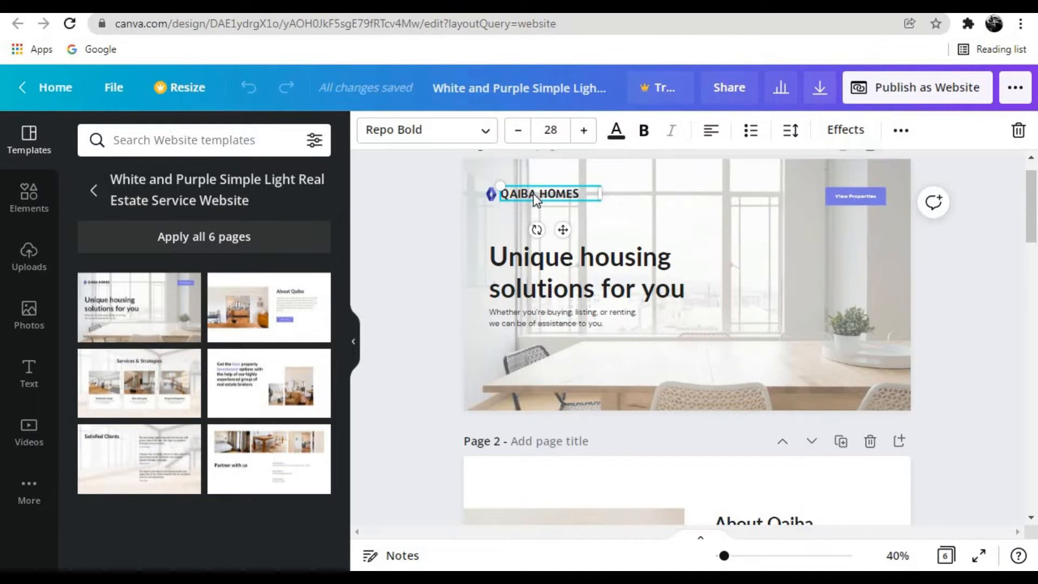
{"action": "key", "text": "ctrl+a"}
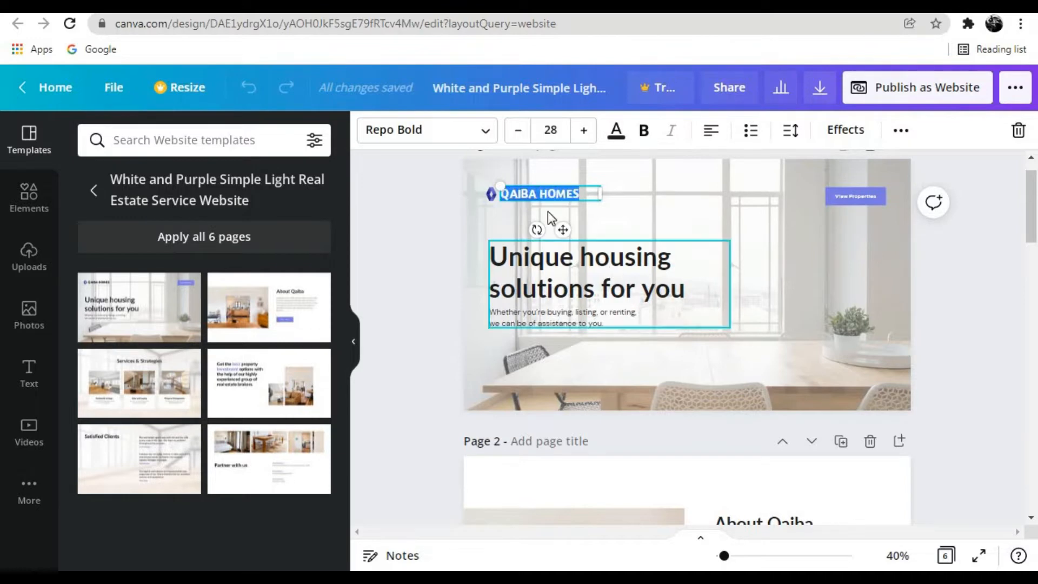
{"action": "double_click", "coordinate": [547, 196]}
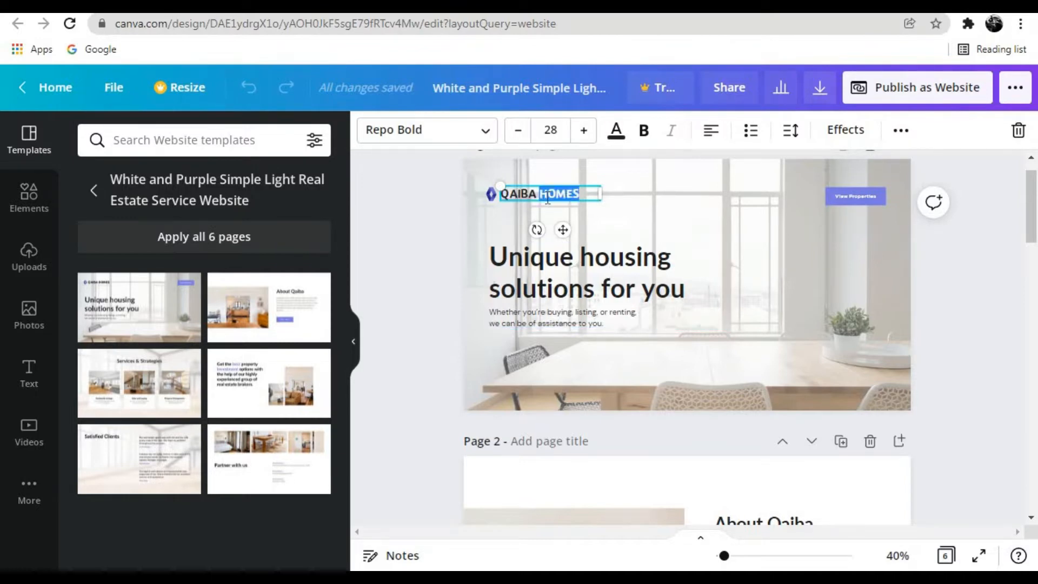
{"action": "key", "text": "BackSpace"}
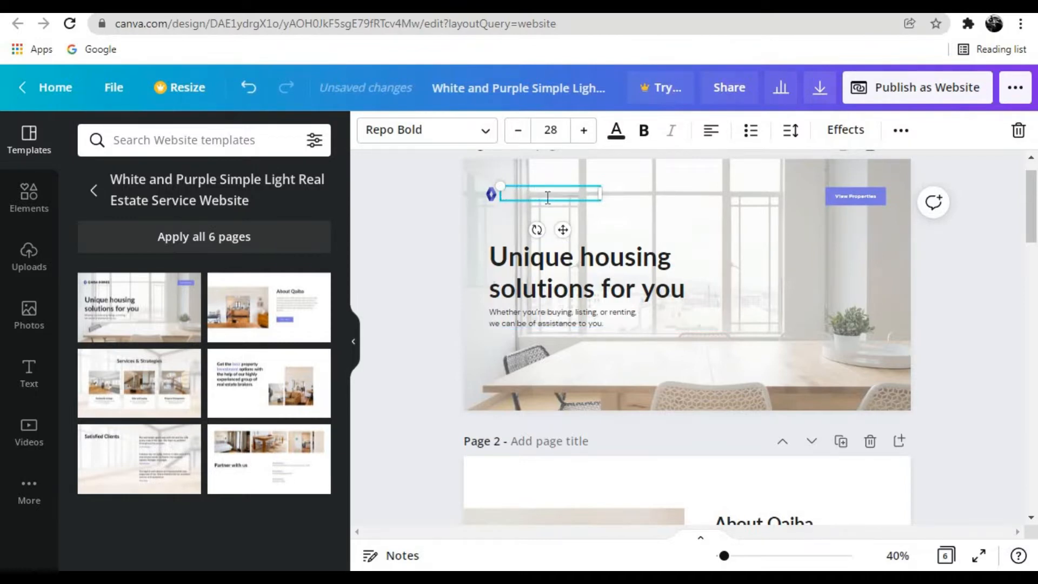
{"action": "type", "text": "SCOPE REALTY"}
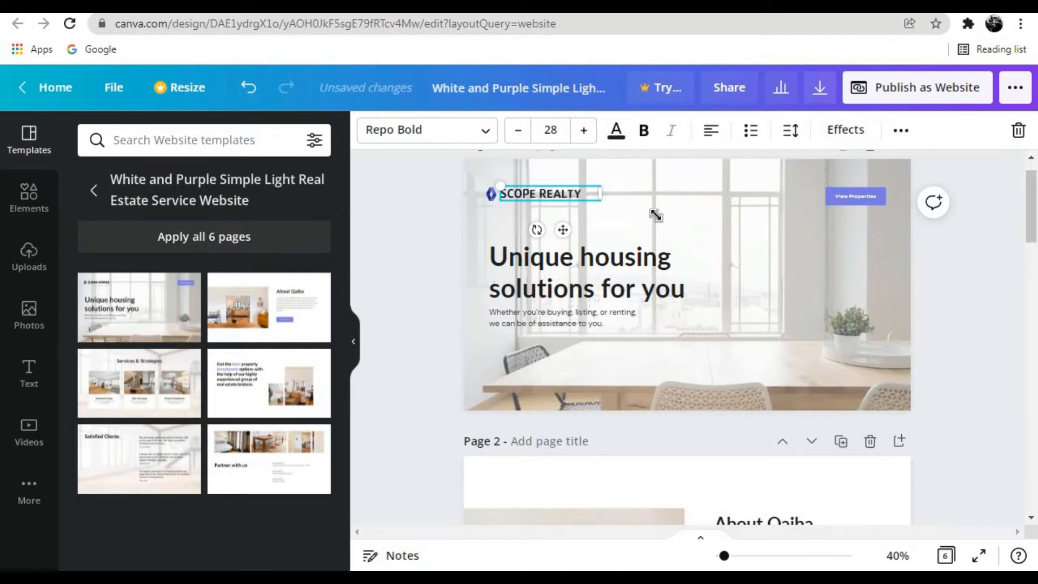
{"action": "left_click", "coordinate": [672, 220]}
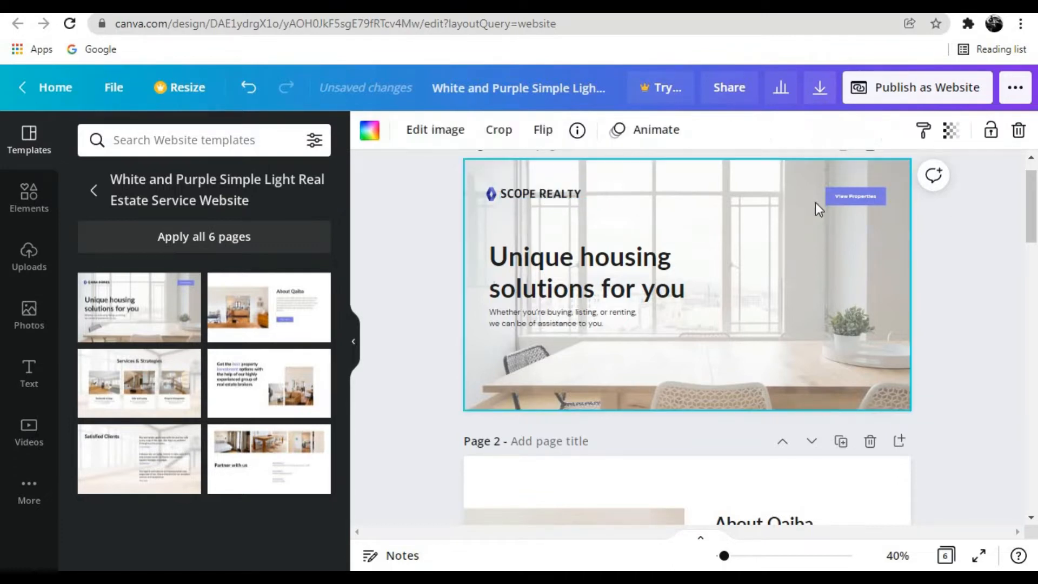
Look through the text effects and link options for the first page's View Properties button.
{"action": "left_click", "coordinate": [857, 195]}
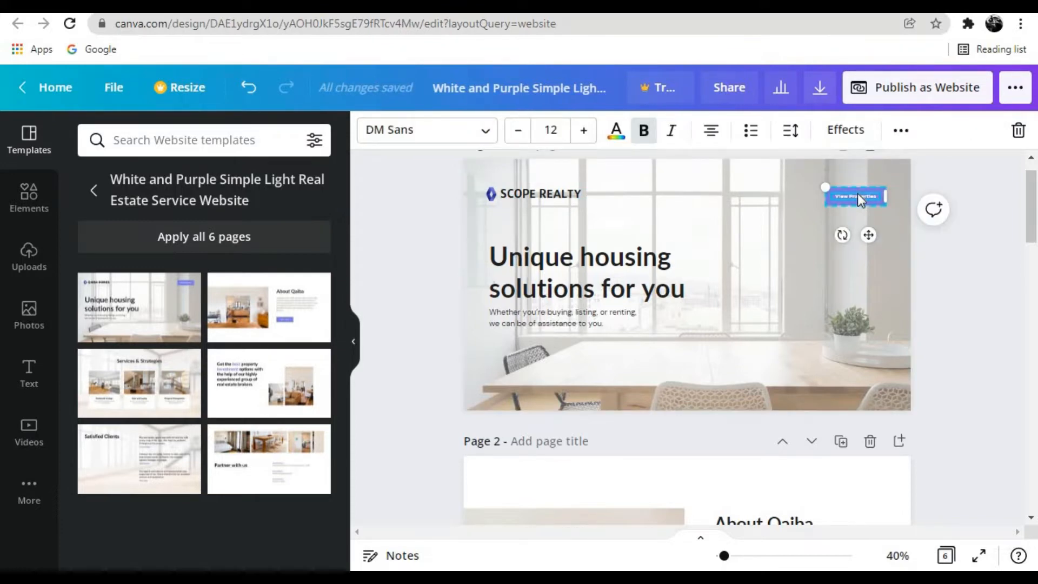
{"action": "left_click", "coordinate": [841, 142]}
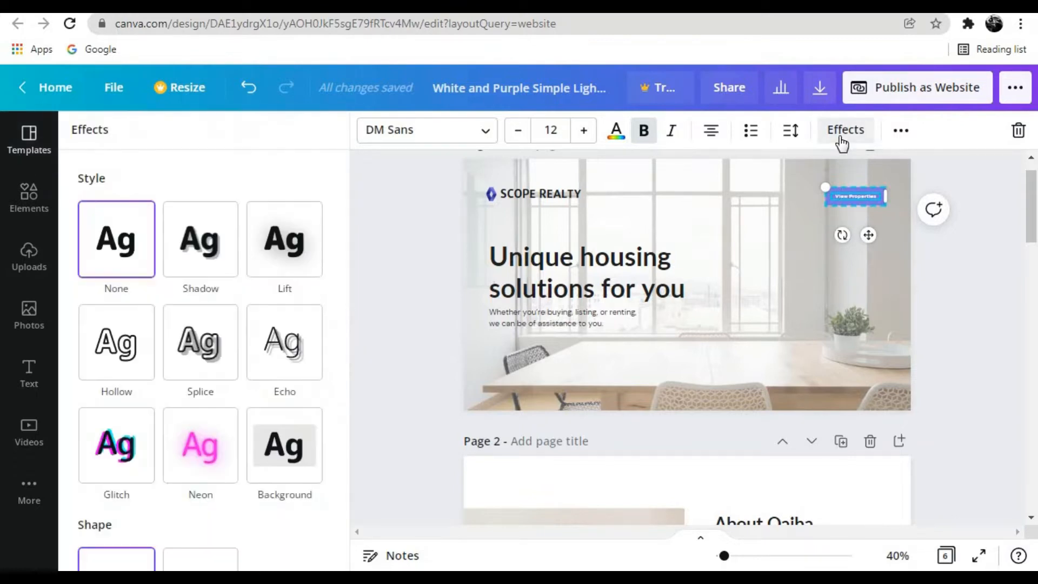
{"action": "left_click", "coordinate": [842, 142]}
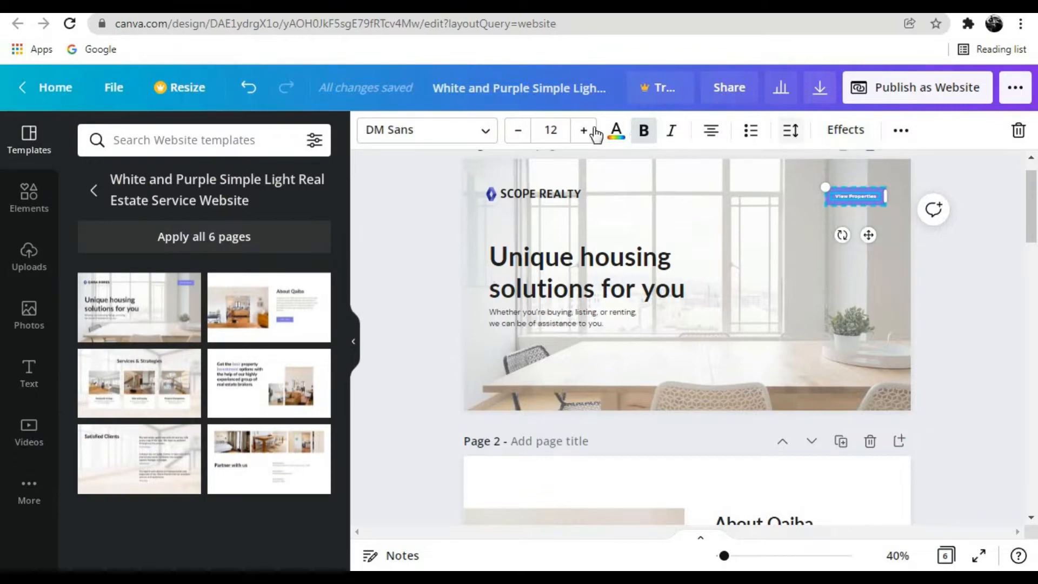
{"action": "left_click", "coordinate": [899, 132]}
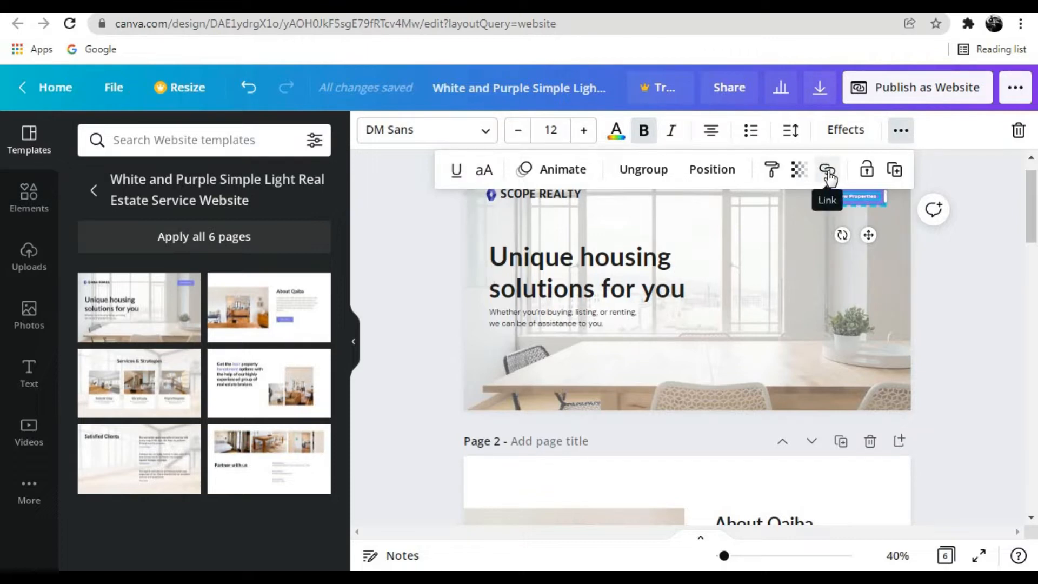
{"action": "left_click", "coordinate": [828, 172]}
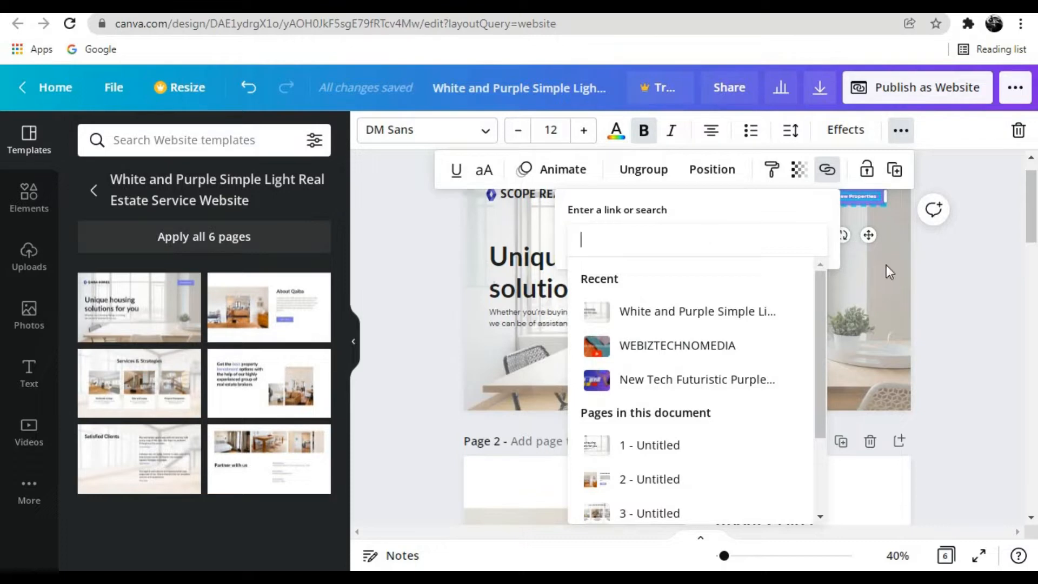
{"action": "left_click", "coordinate": [888, 288]}
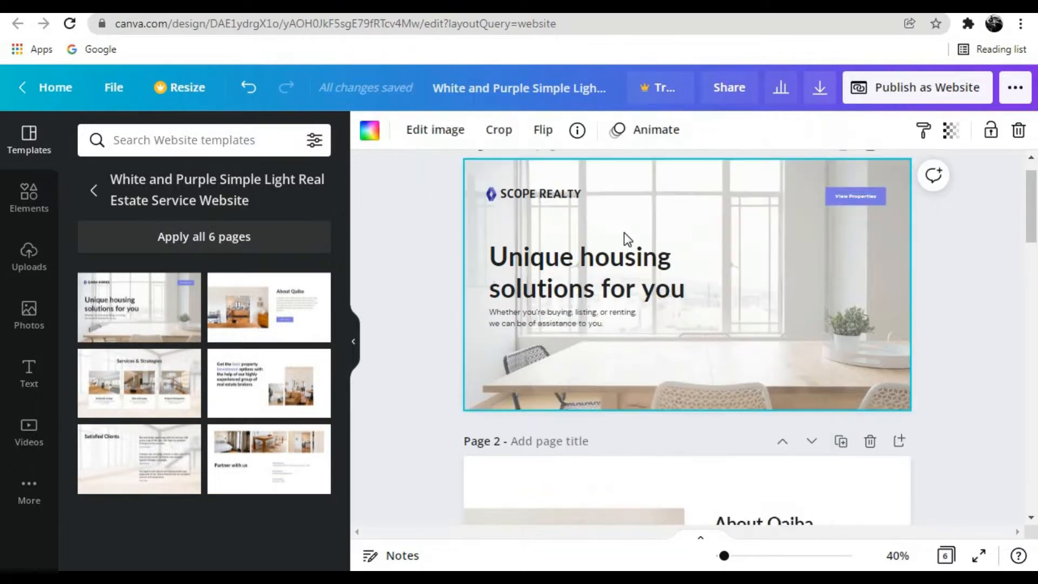
Replace the first page's headline "Unique housing solutions for you" with "SCOPE REALTY".
{"action": "left_click", "coordinate": [558, 264]}
{"action": "left_click", "coordinate": [558, 264]}
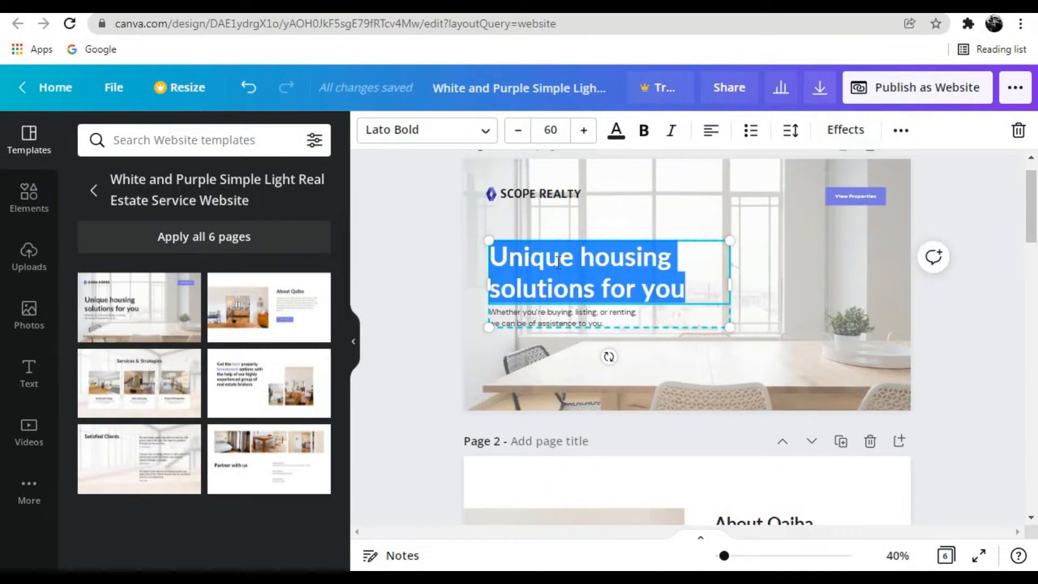
{"action": "type", "text": "SCO"}
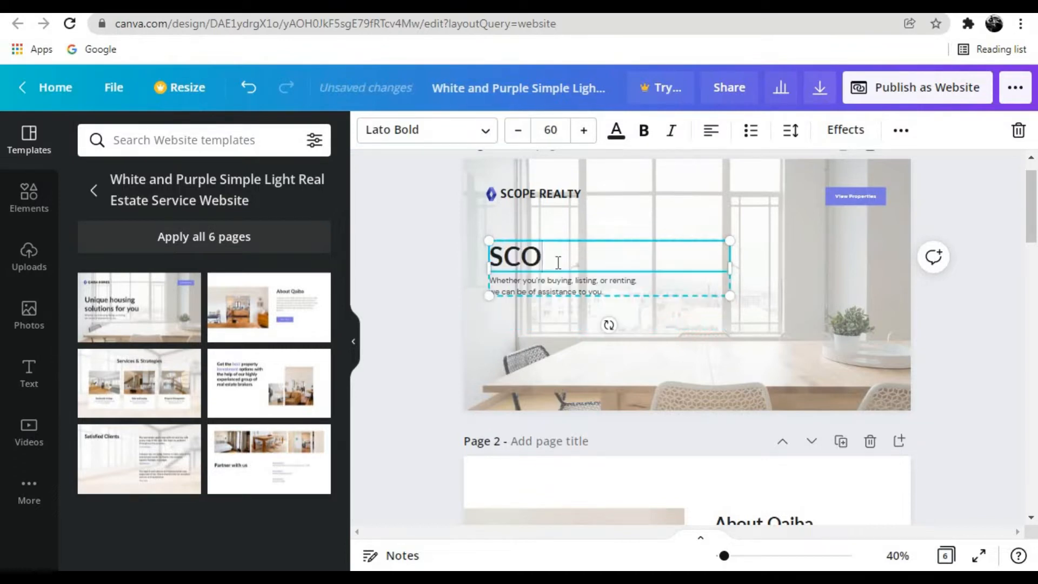
{"action": "type", "text": "PE REALTY"}
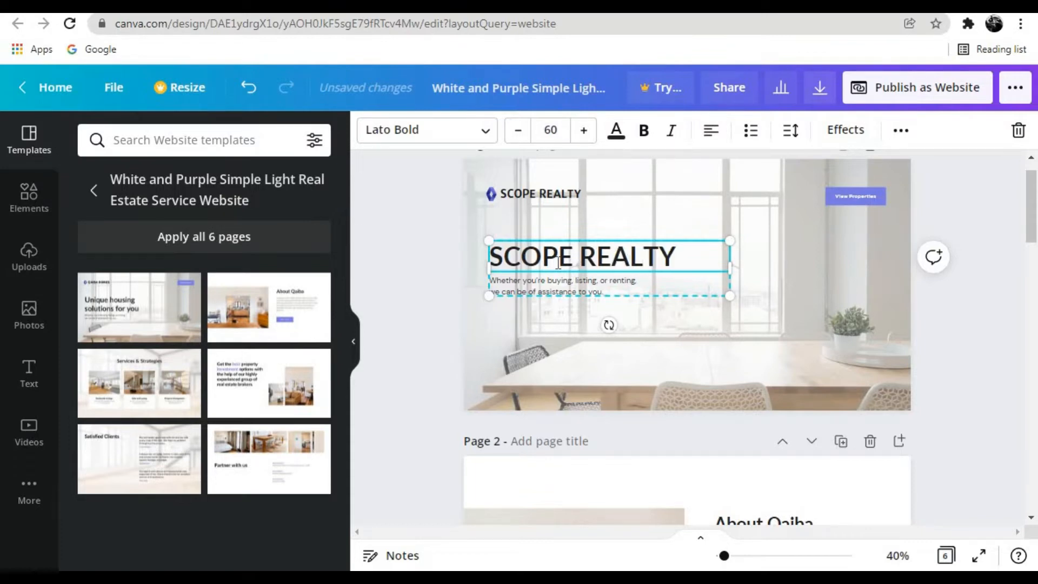
Replace the two-line text under the first page's headline with "No 1 Property Consulting DELHI NCR".
{"action": "triple_click", "coordinate": [601, 292]}
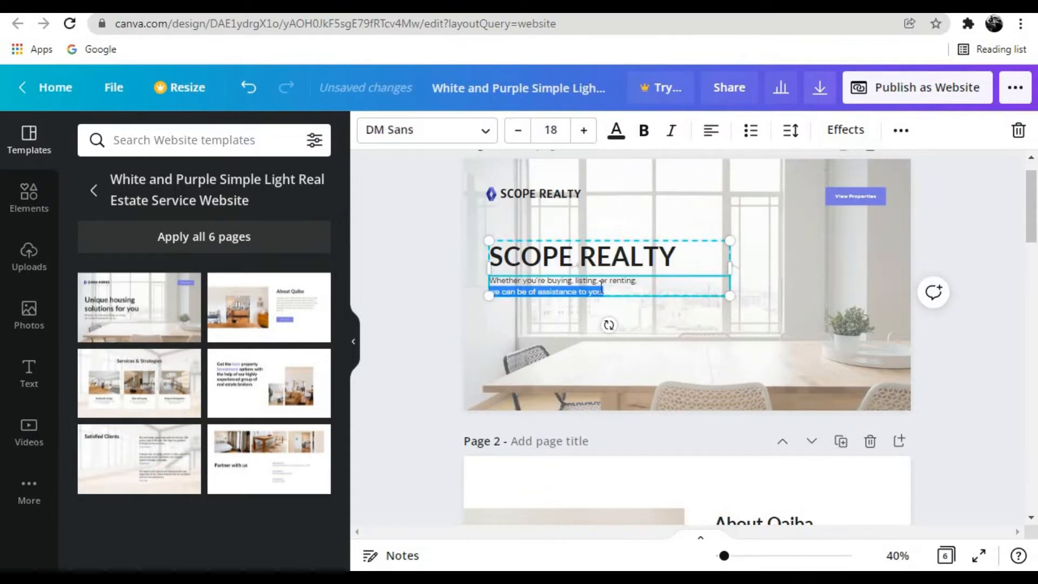
{"action": "triple_click", "coordinate": [601, 289]}
{"action": "key", "text": "ctrl+a"}
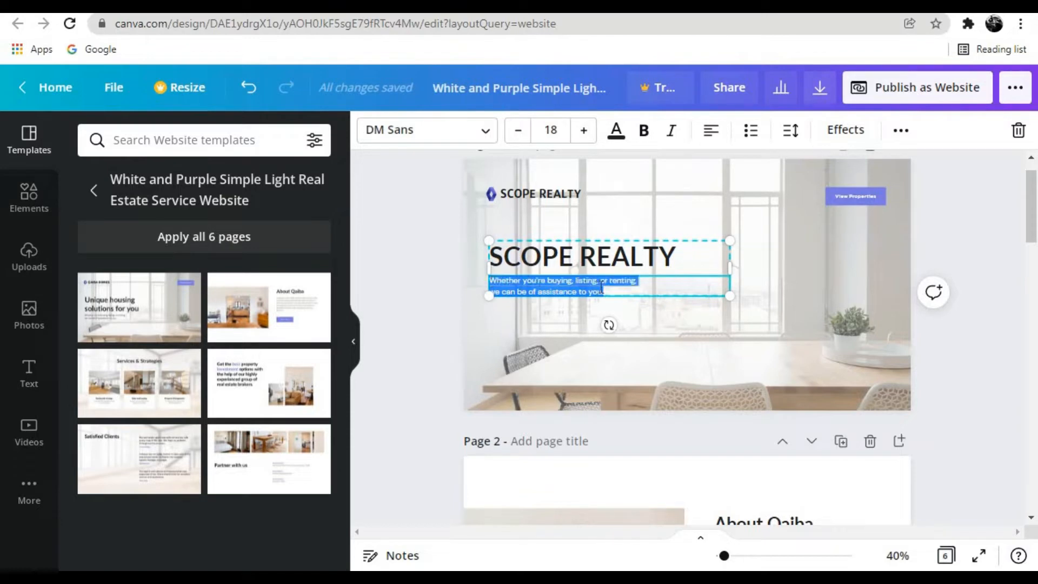
{"action": "type", "text": "No"}
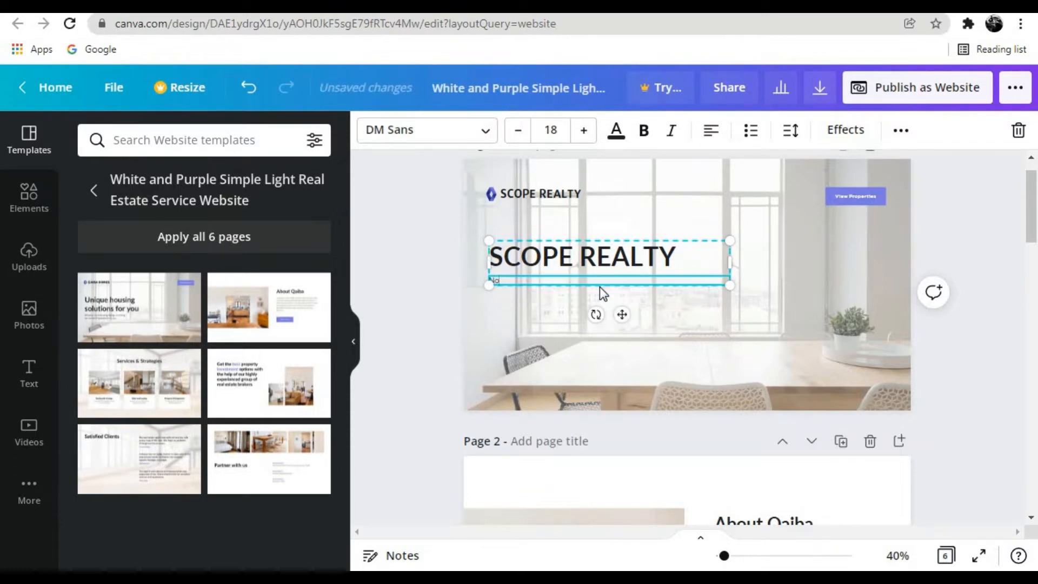
{"action": "type", "text": " 1 P"}
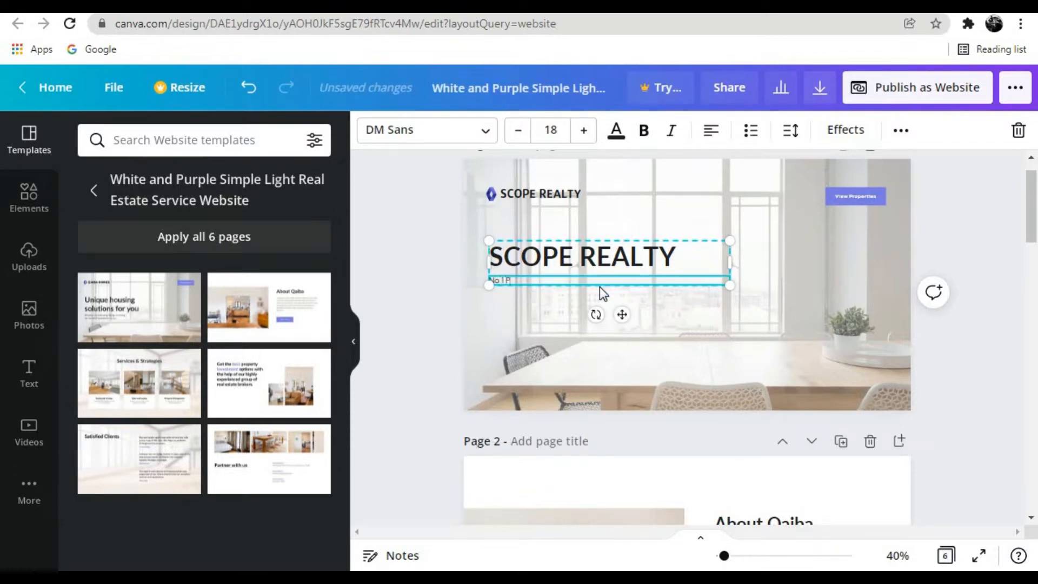
{"action": "type", "text": "roperty Consulting DELHI NCR"}
{"action": "left_click", "coordinate": [793, 371]}
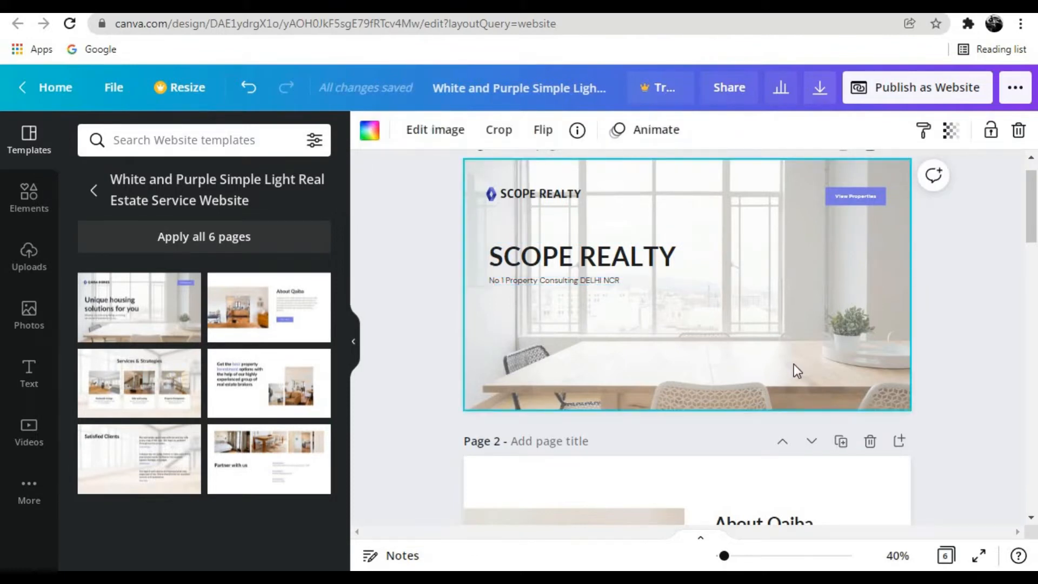
Search the photo library for "real estate" and add the photo of a handshake behind a grey model house to the first page.
{"action": "double_click", "coordinate": [793, 371]}
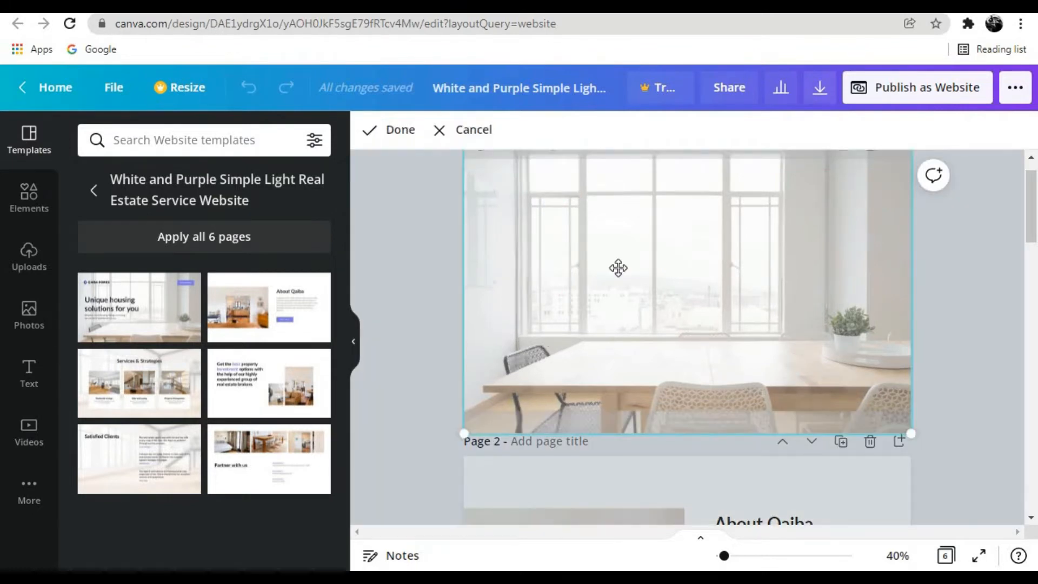
{"action": "left_click", "coordinate": [30, 255]}
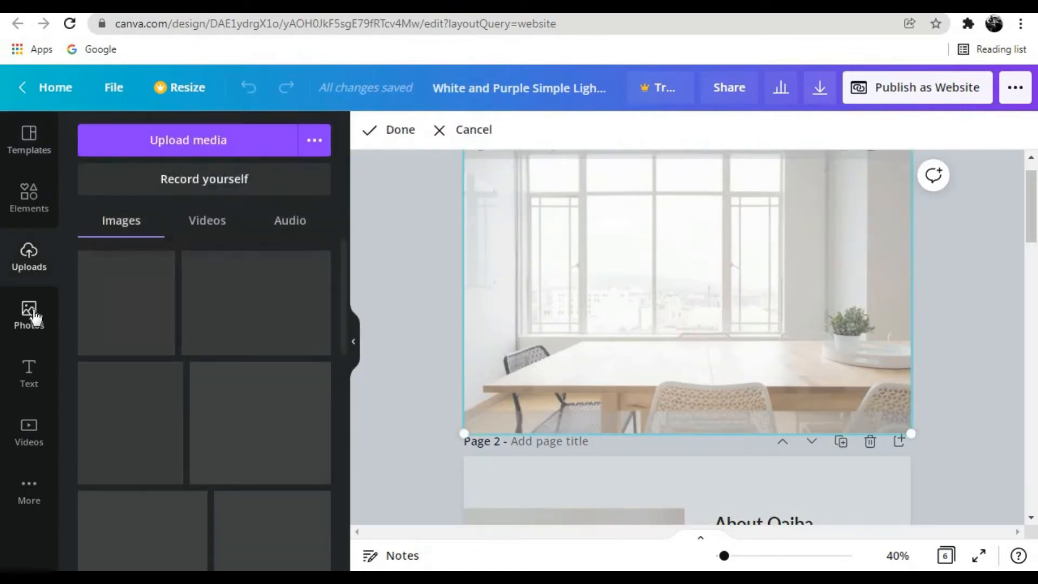
{"action": "left_click", "coordinate": [34, 317]}
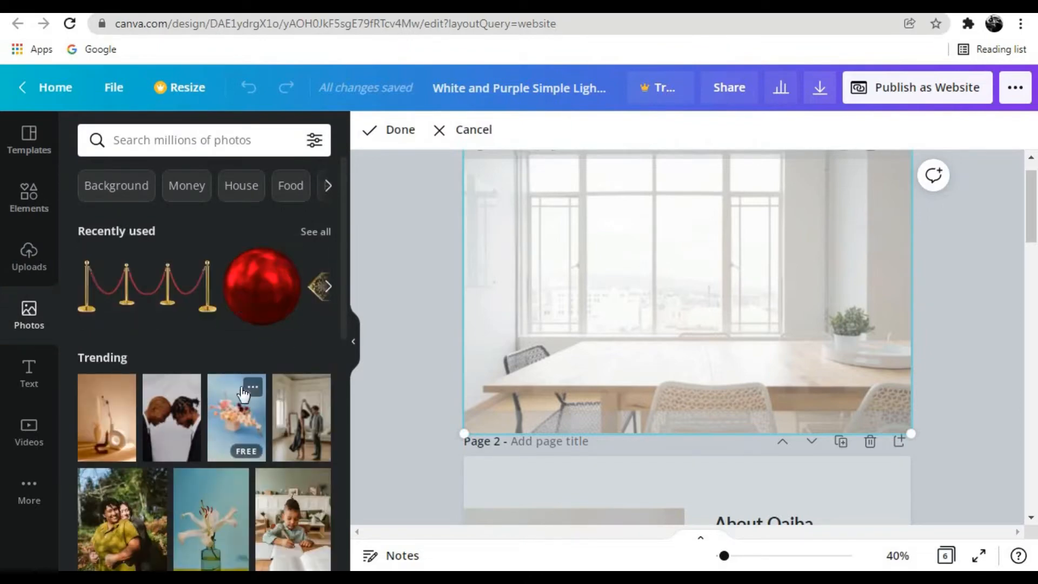
{"action": "scroll", "coordinate": [227, 460], "scroll_direction": "down", "scroll_amount": 2}
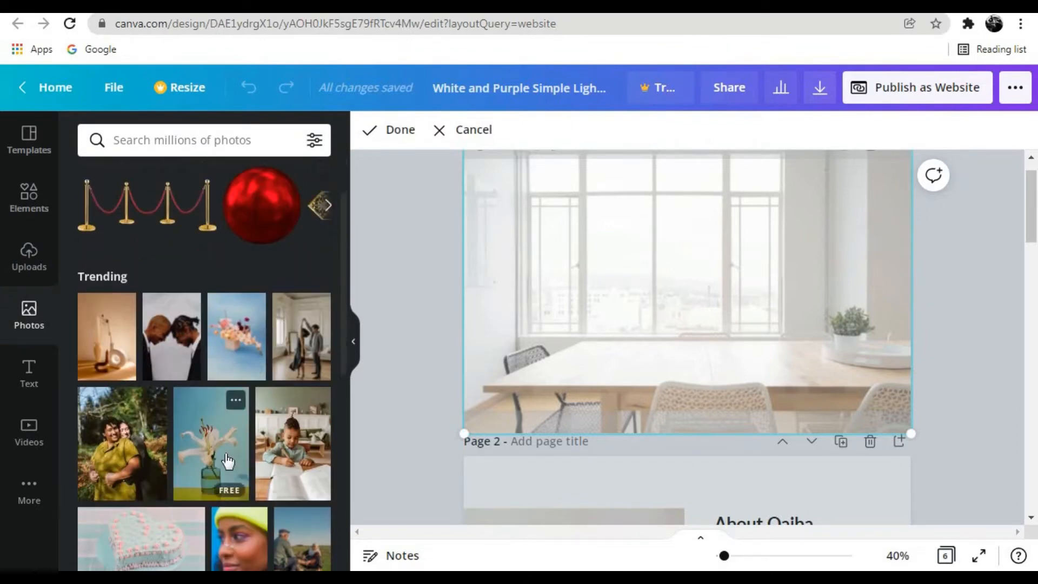
{"action": "left_click", "coordinate": [185, 139]}
{"action": "type", "text": "real"}
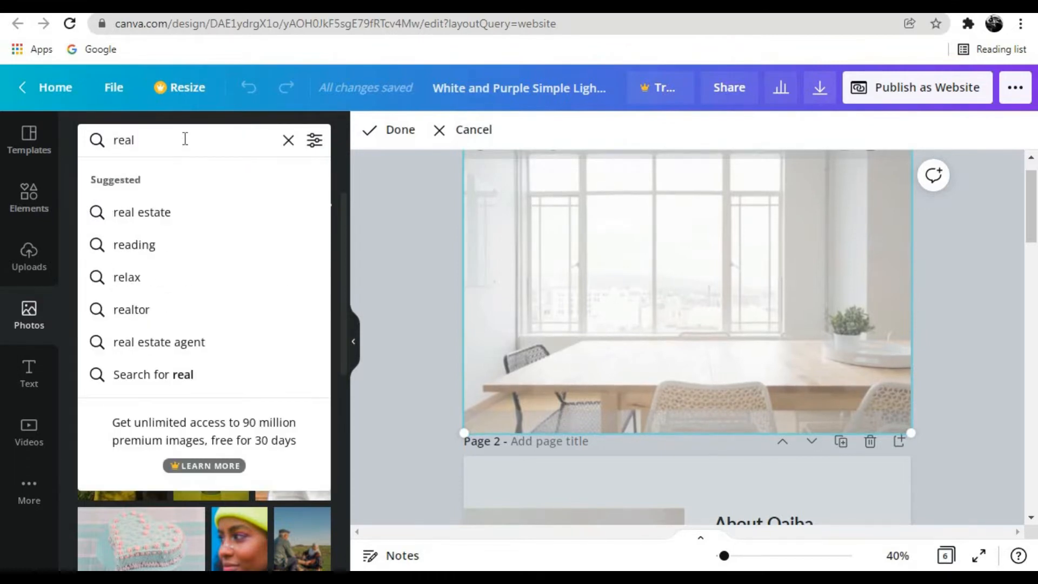
{"action": "left_click", "coordinate": [274, 227]}
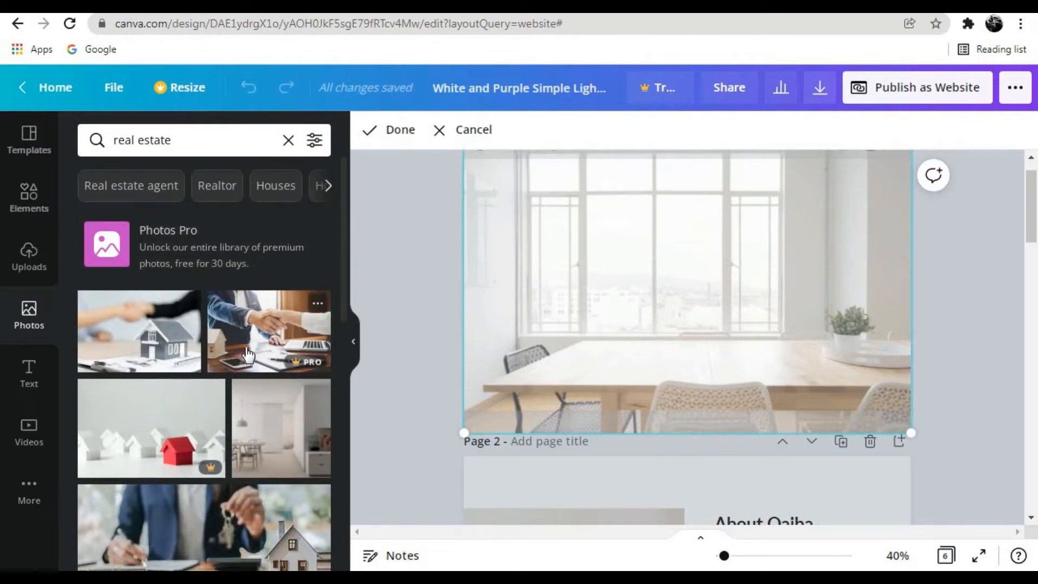
{"action": "left_click", "coordinate": [158, 341]}
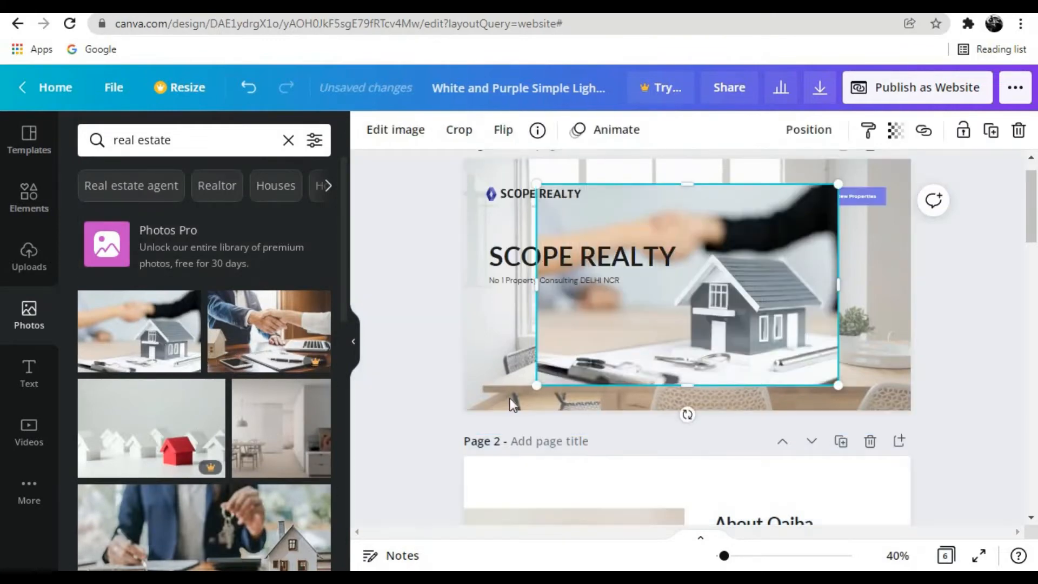
Enlarge the model house photo to cover the whole first page and send it to the back.
{"action": "left_click_drag", "start_coordinate": [536, 185], "coordinate": [488, 189]}
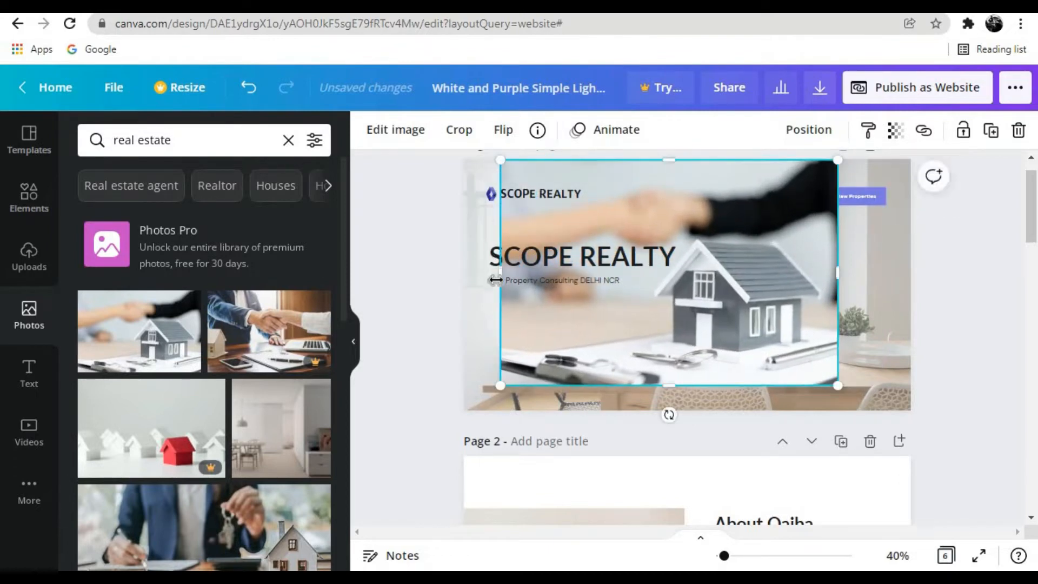
{"action": "left_click_drag", "start_coordinate": [499, 274], "coordinate": [464, 274]}
{"action": "left_click_drag", "start_coordinate": [836, 270], "coordinate": [906, 277]}
{"action": "mouse_move", "coordinate": [688, 386]}
{"action": "left_mouse_down"}
{"action": "mouse_move", "coordinate": [689, 411]}
{"action": "mouse_move", "coordinate": [689, 378]}
{"action": "left_mouse_up"}
{"action": "right_click", "coordinate": [688, 310]}
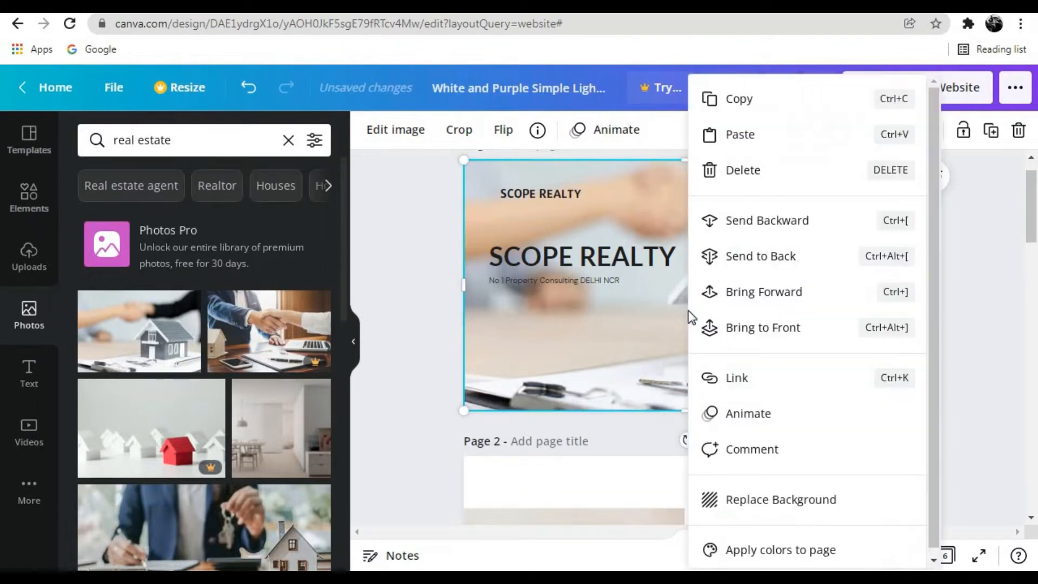
{"action": "left_click", "coordinate": [761, 257]}
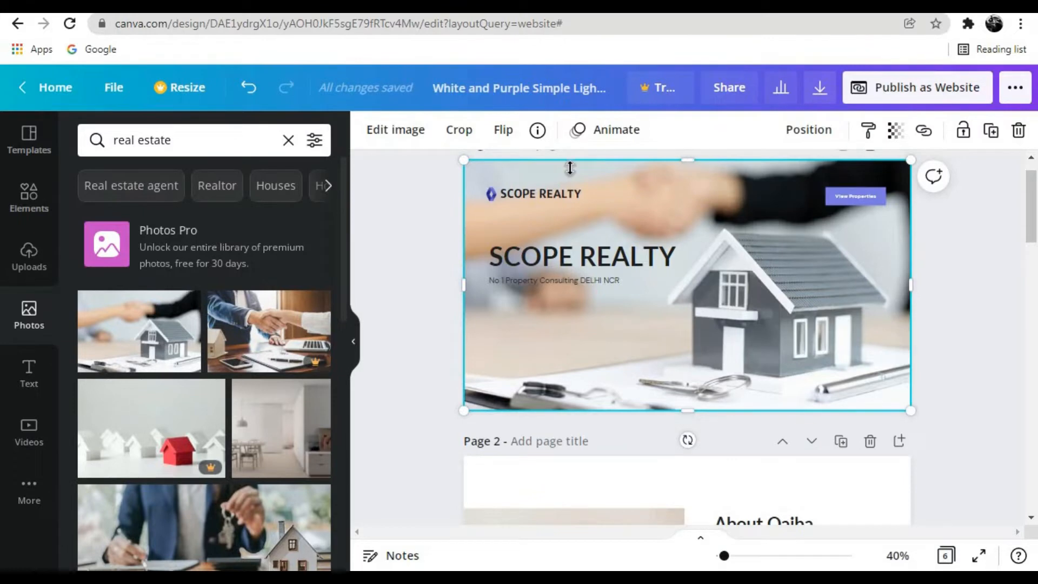
Delete the purple logo icon beside the SCOPE REALTY name on the first page.
{"action": "left_click", "coordinate": [495, 196]}
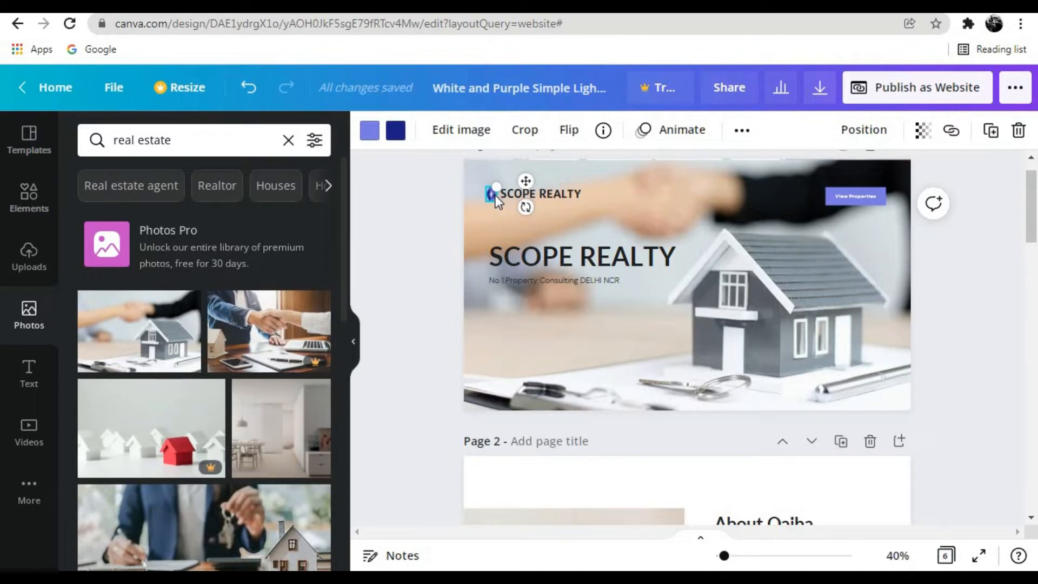
{"action": "key", "text": "Delete"}
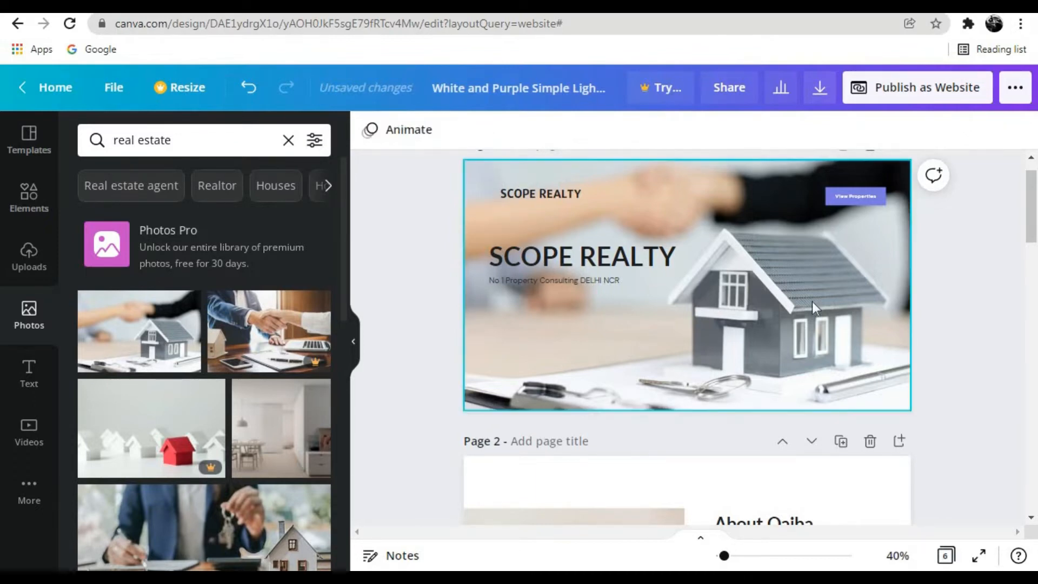
Replace the second page's heading "About Qaiba" with "ABOUT US", dismissing the Windows color scheme dialog.
{"action": "scroll", "coordinate": [812, 301], "scroll_direction": "down", "scroll_amount": 5}
{"action": "left_click", "coordinate": [547, 374]}
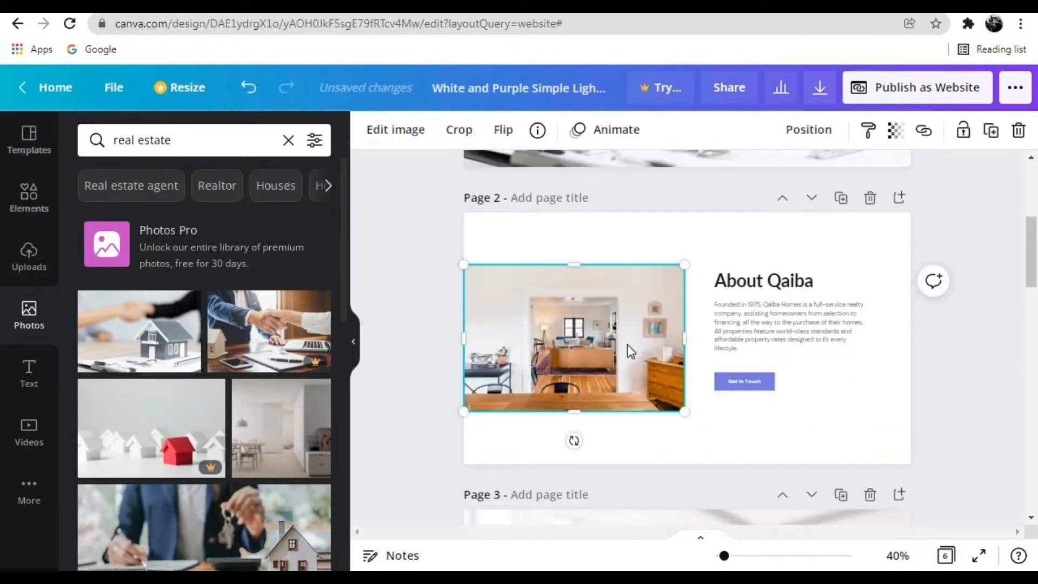
{"action": "left_click", "coordinate": [771, 279]}
{"action": "double_click", "coordinate": [771, 279]}
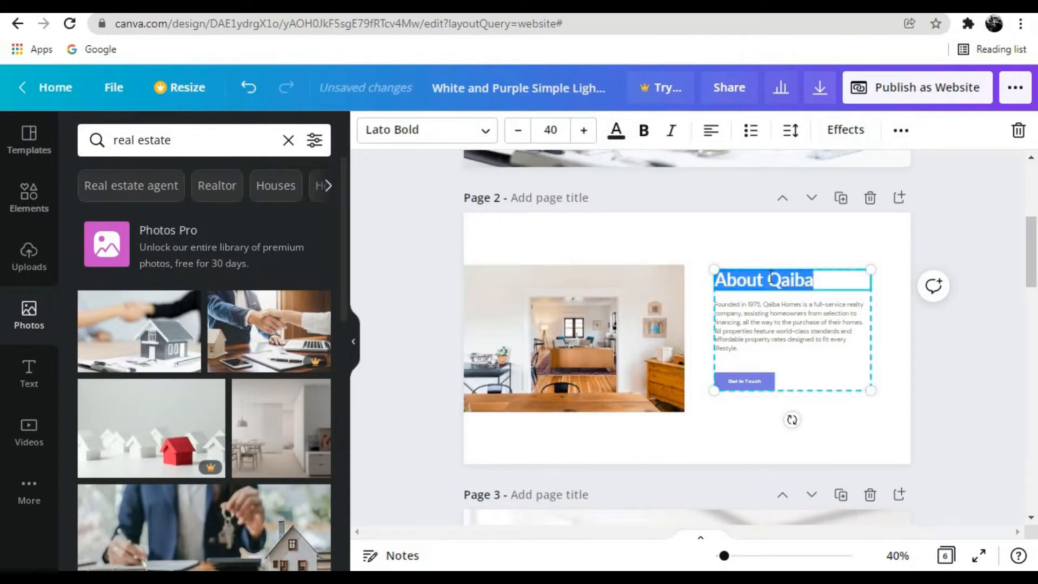
{"action": "type", "text": "ABOUT"}
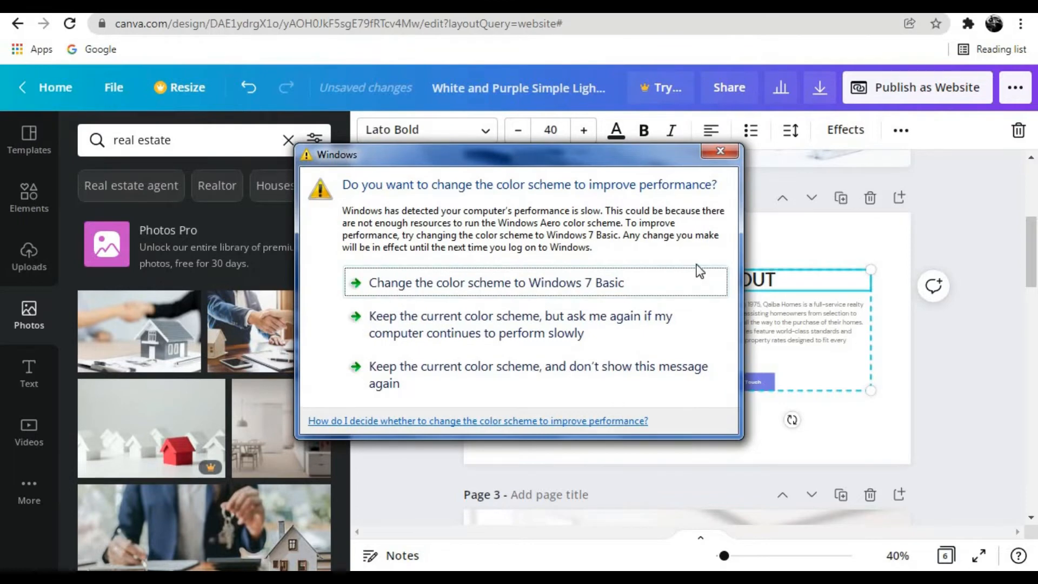
{"action": "left_click", "coordinate": [709, 148]}
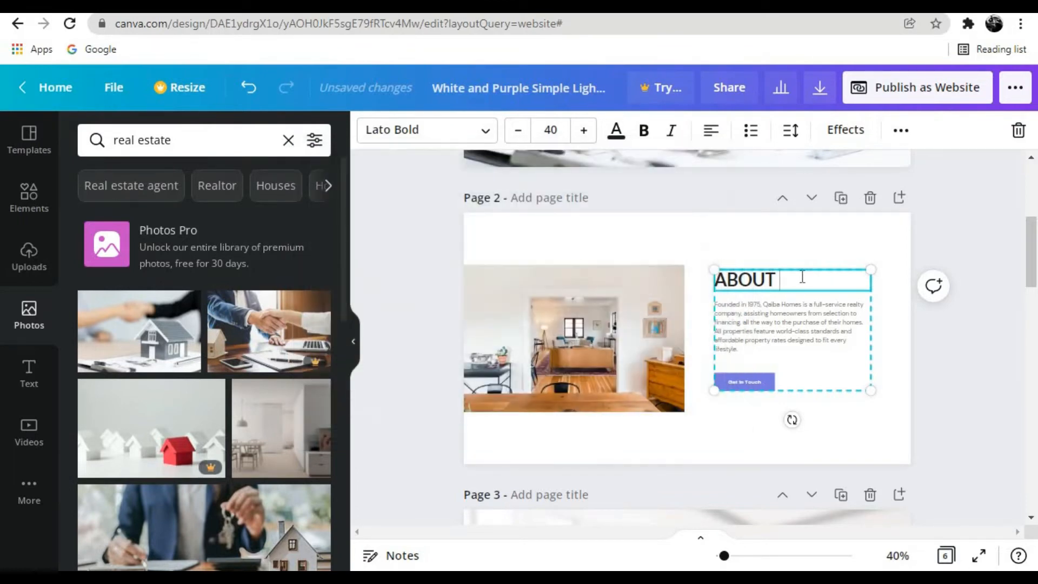
{"action": "type", "text": "US"}
{"action": "left_click", "coordinate": [880, 419]}
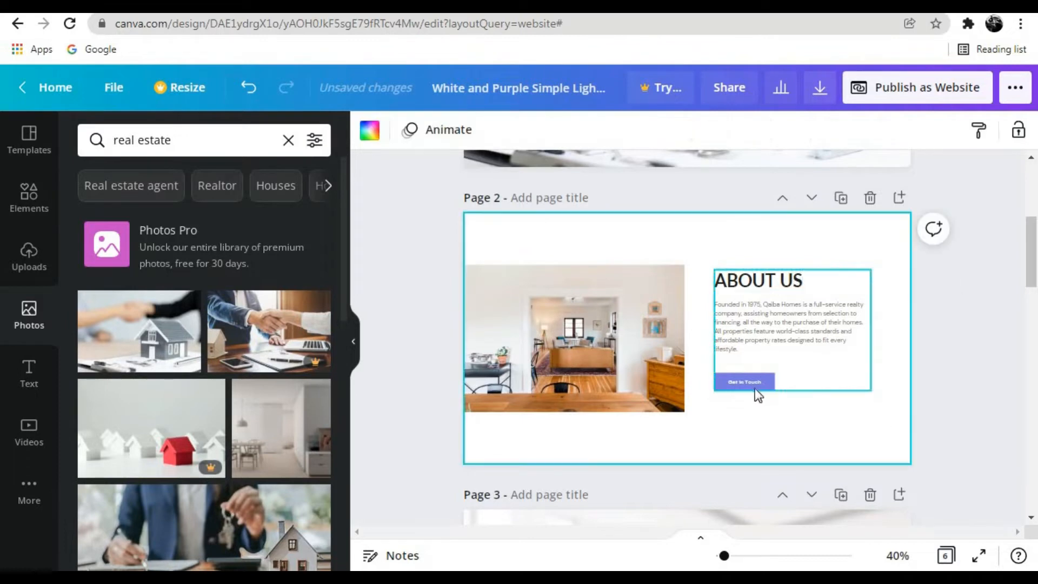
Examine the photos, title and description text in the Services & Strategies cards on page 3.
{"action": "scroll", "coordinate": [777, 338], "scroll_direction": "down", "scroll_amount": 5}
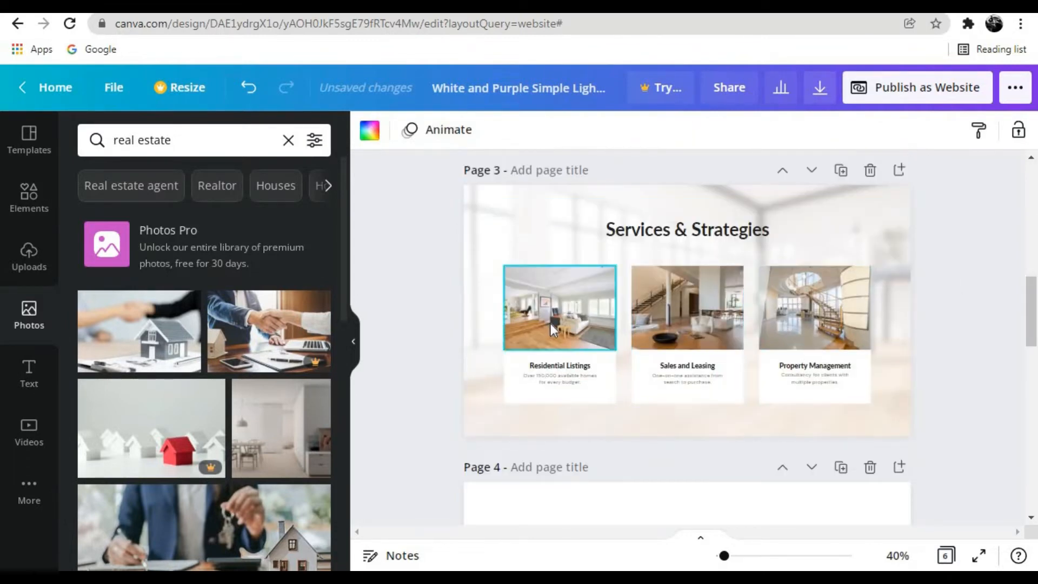
{"action": "left_click", "coordinate": [550, 323]}
{"action": "left_click", "coordinate": [783, 315]}
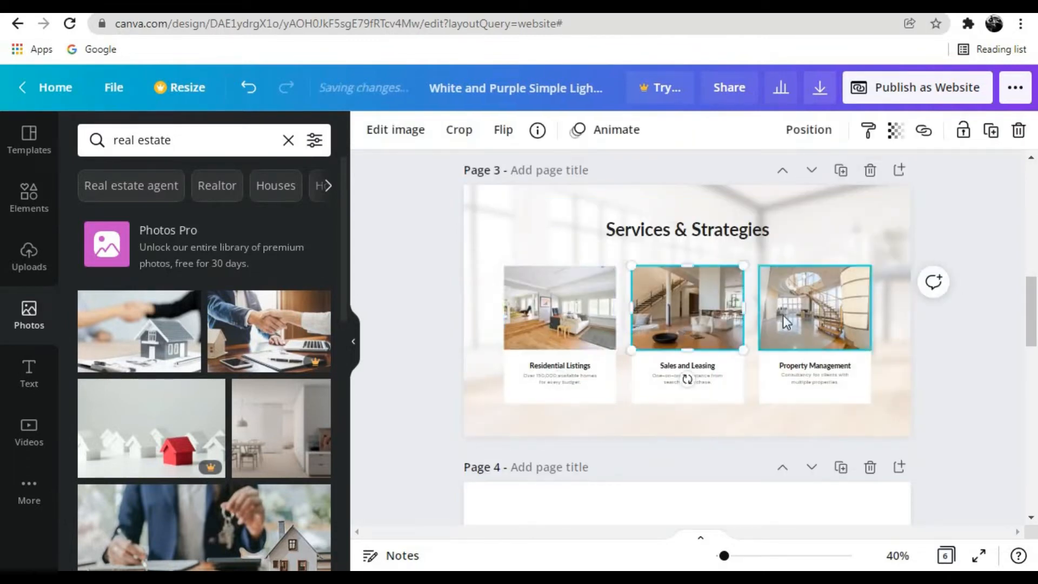
{"action": "left_click", "coordinate": [550, 333]}
{"action": "left_click", "coordinate": [573, 367]}
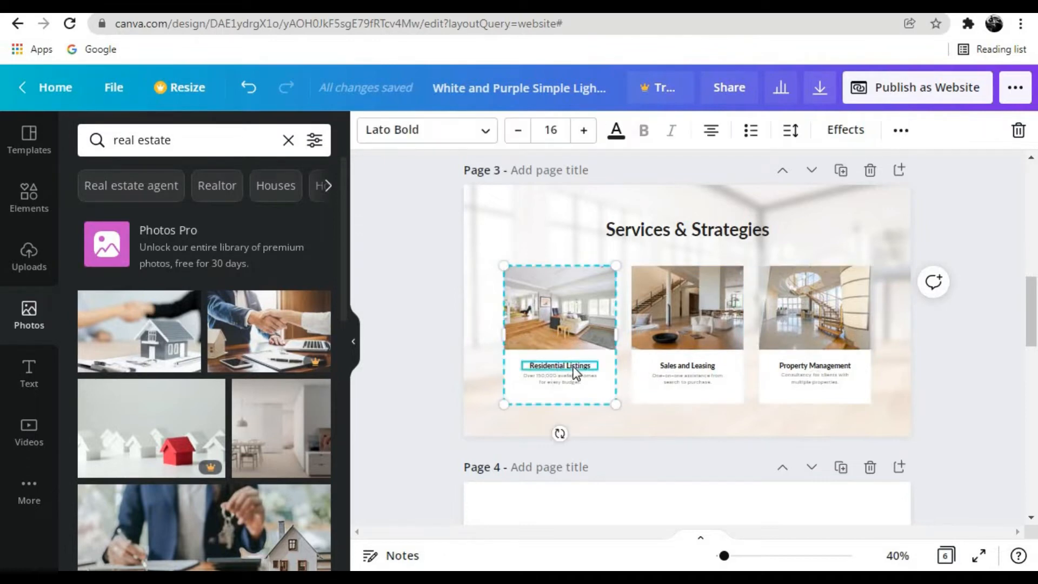
{"action": "left_click", "coordinate": [574, 370]}
{"action": "left_click", "coordinate": [573, 382]}
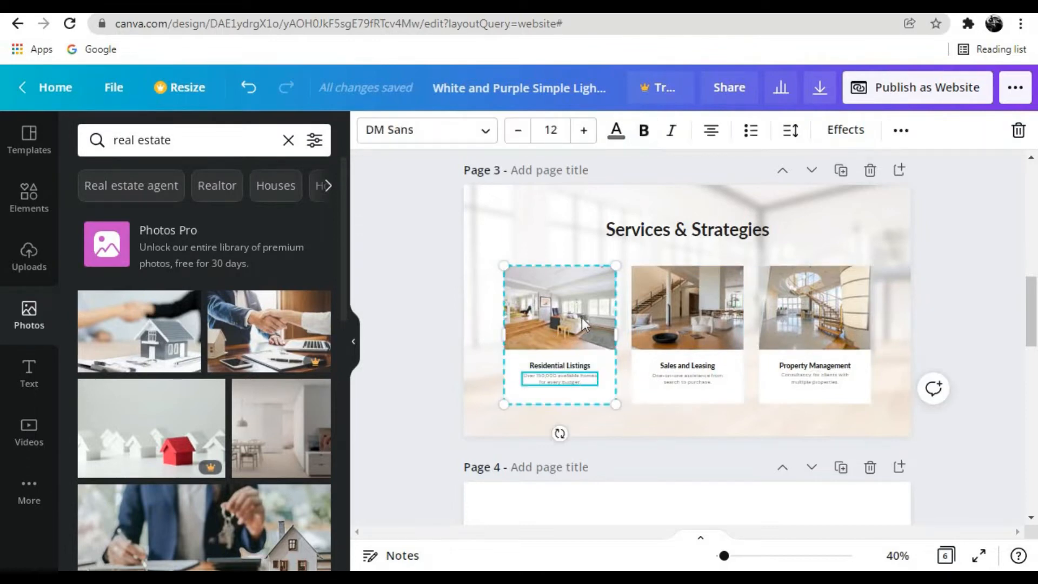
Replace the page 3 heading "Services & Strategies" with "OUR PROJECTS".
{"action": "left_click", "coordinate": [689, 313]}
{"action": "left_click", "coordinate": [781, 313]}
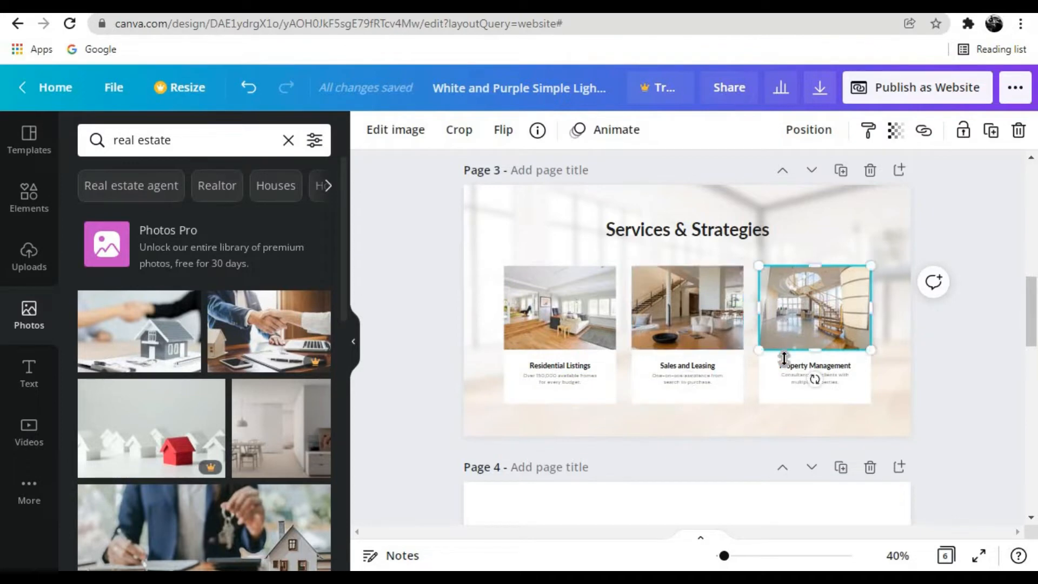
{"action": "left_click", "coordinate": [787, 372]}
{"action": "left_click", "coordinate": [666, 229]}
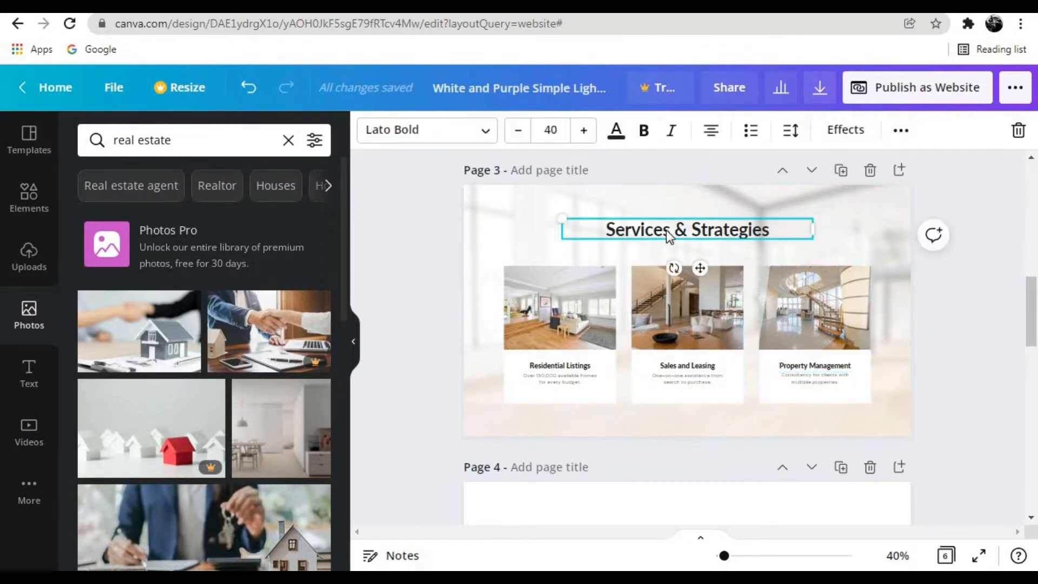
{"action": "double_click", "coordinate": [712, 229]}
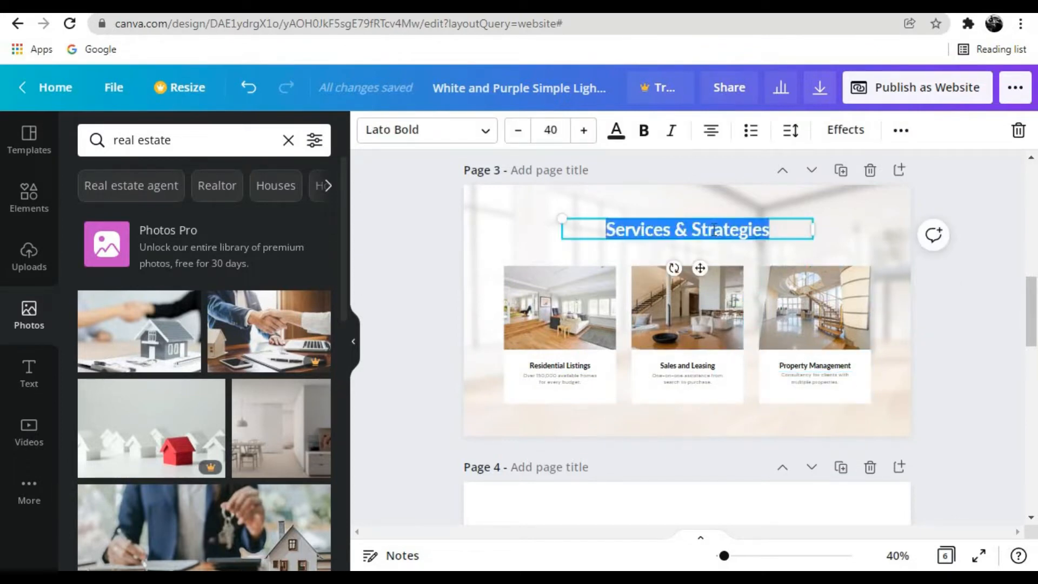
{"action": "type", "text": "OU"}
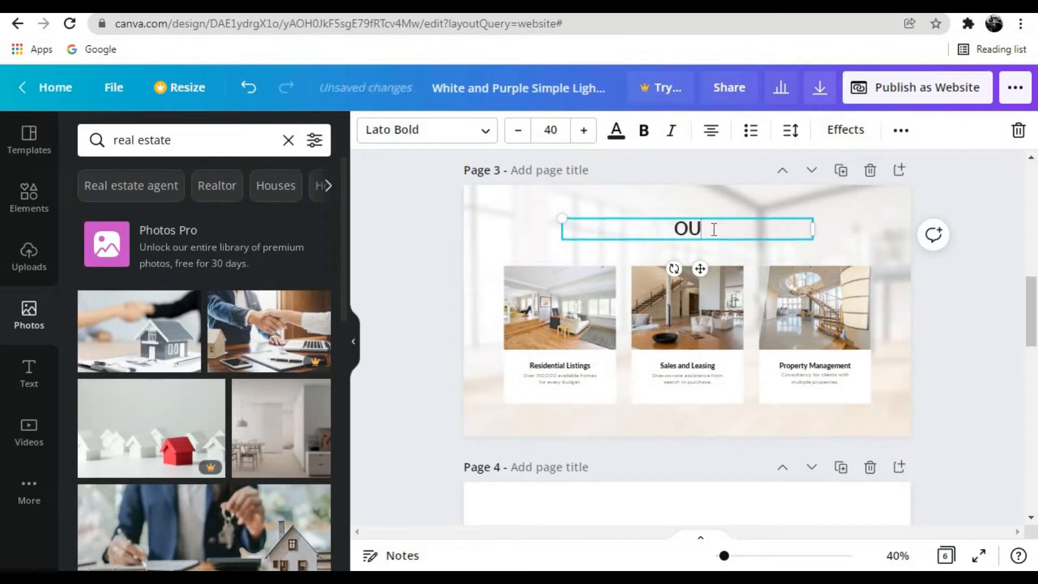
{"action": "type", "text": "R PROJE"}
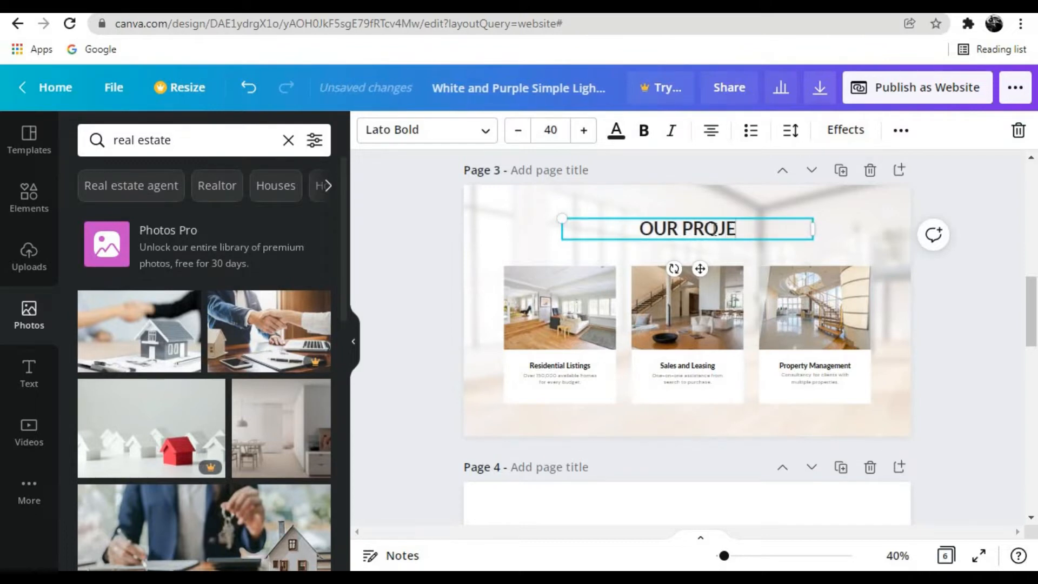
{"action": "type", "text": "CTS"}
Add the handshake and model house photo to page 3, then shrink and crop it to cover the Residential Listings card's photo.
{"action": "left_click", "coordinate": [567, 312]}
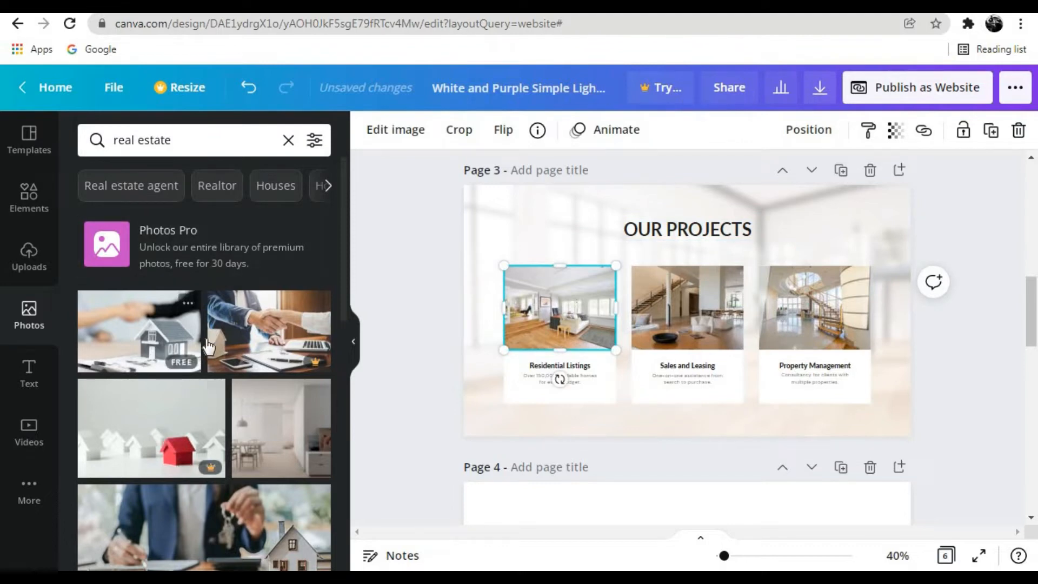
{"action": "left_click", "coordinate": [155, 346]}
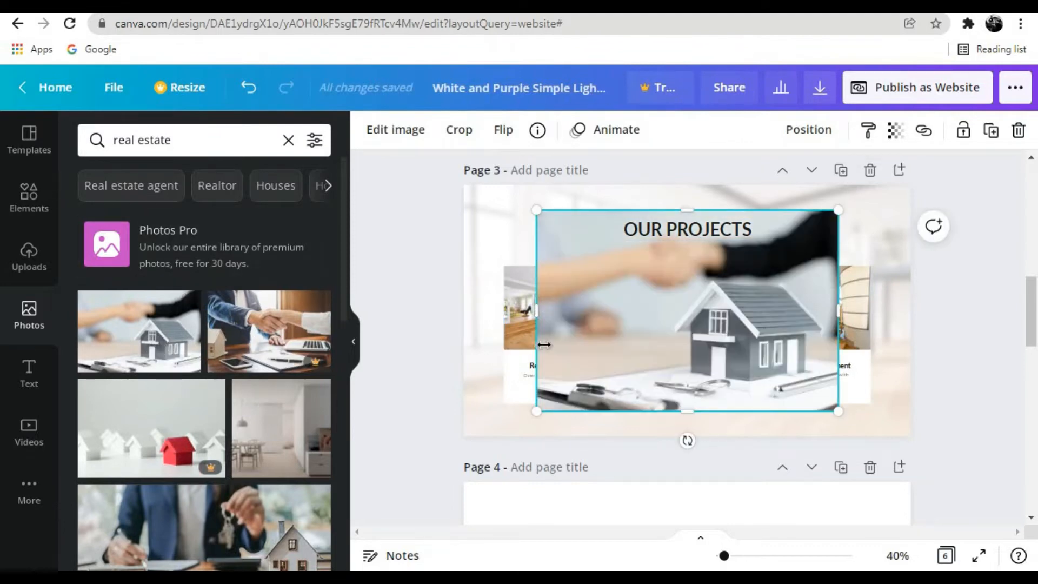
{"action": "left_click_drag", "start_coordinate": [532, 411], "coordinate": [707, 300]}
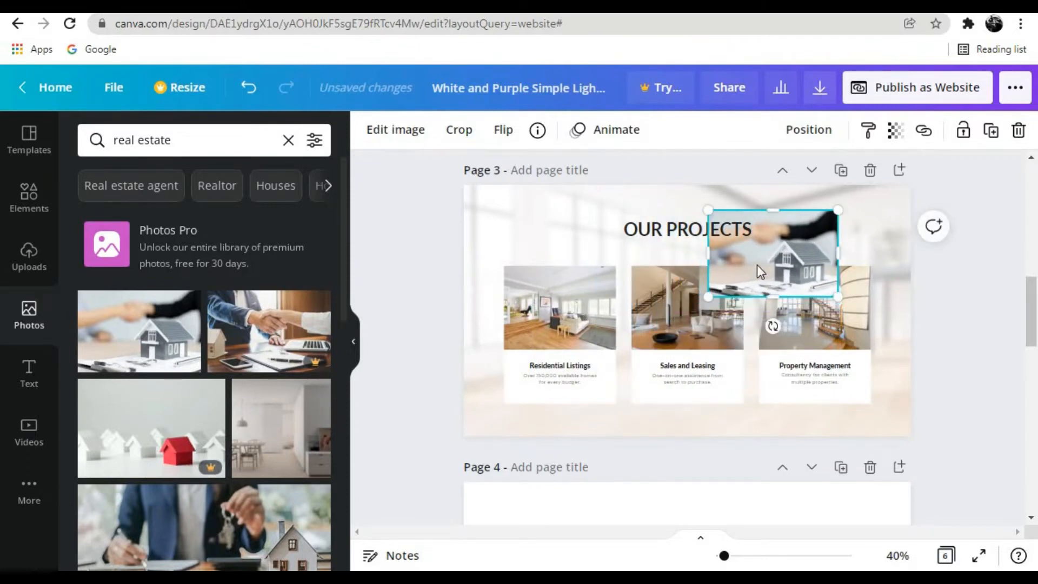
{"action": "left_click_drag", "start_coordinate": [755, 266], "coordinate": [549, 323]}
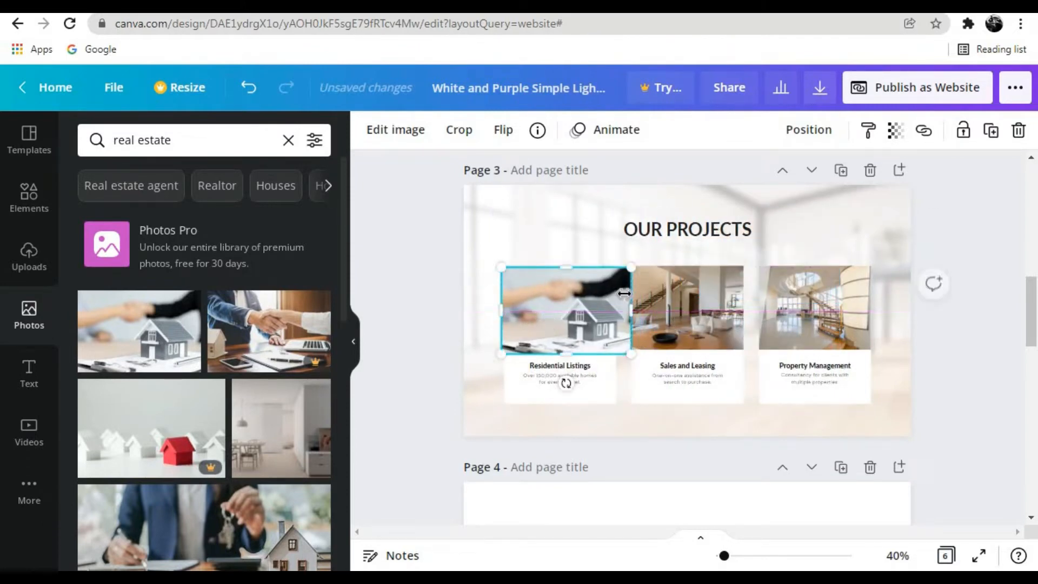
{"action": "left_click_drag", "start_coordinate": [630, 309], "coordinate": [616, 308]}
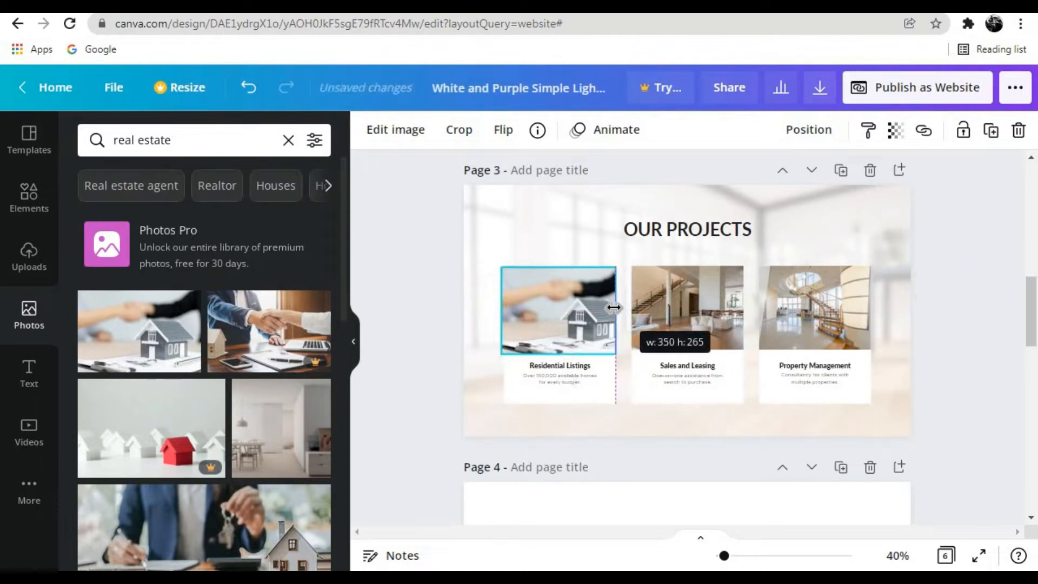
{"action": "left_click_drag", "start_coordinate": [558, 353], "coordinate": [559, 347]}
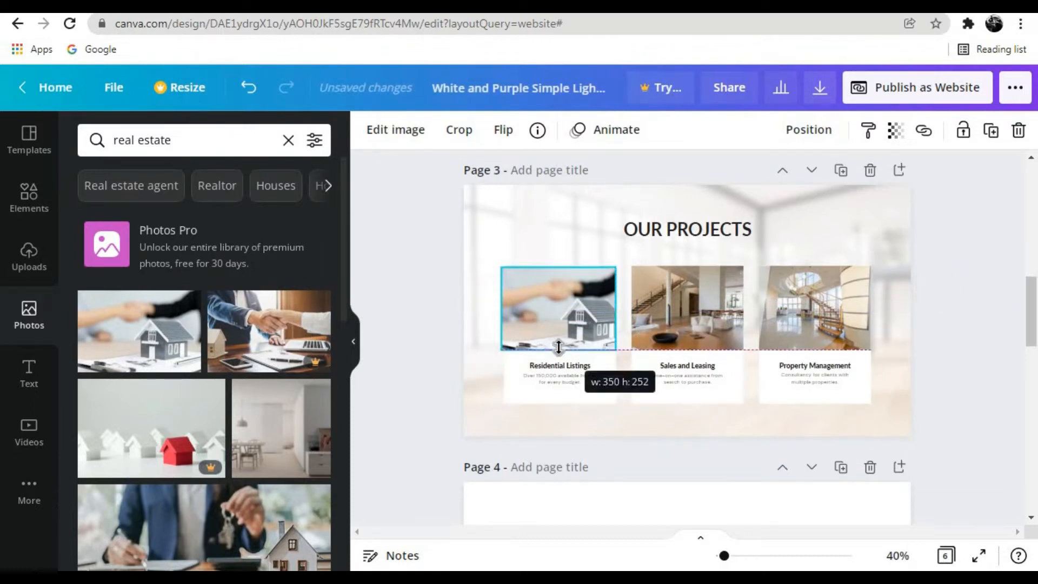
{"action": "left_click_drag", "start_coordinate": [501, 315], "coordinate": [506, 313]}
{"action": "left_click", "coordinate": [459, 377]}
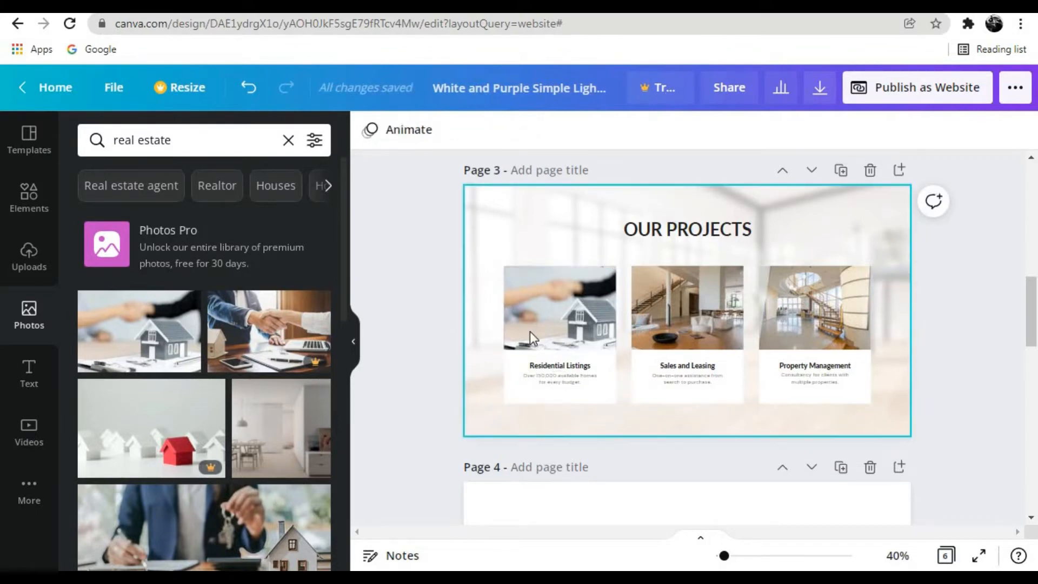
Examine the Residential Listings card's text on page 3 and the photos and property investment text on page 4.
{"action": "left_click", "coordinate": [579, 367]}
{"action": "left_click", "coordinate": [576, 374]}
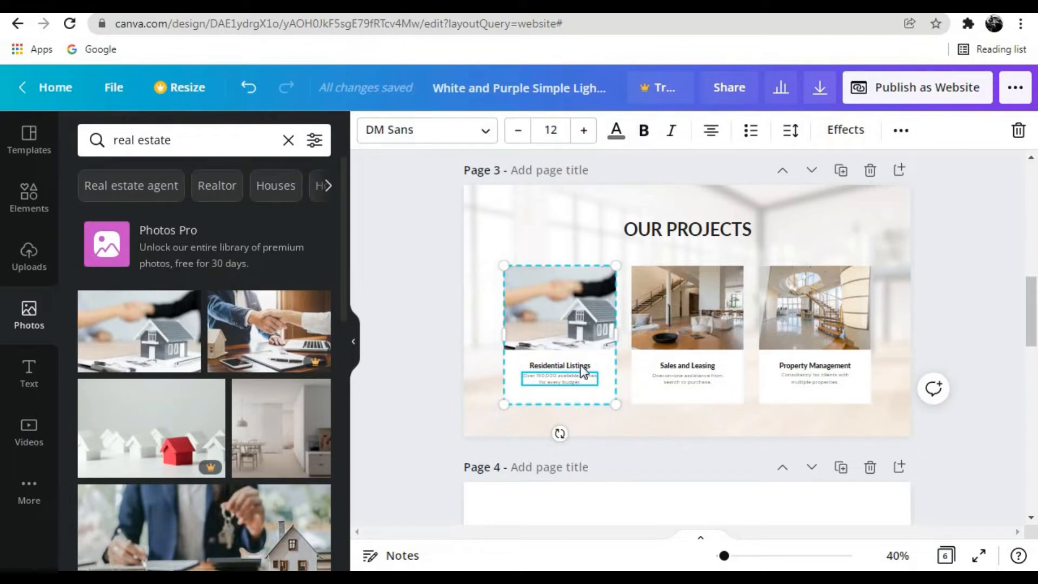
{"action": "left_click", "coordinate": [580, 365]}
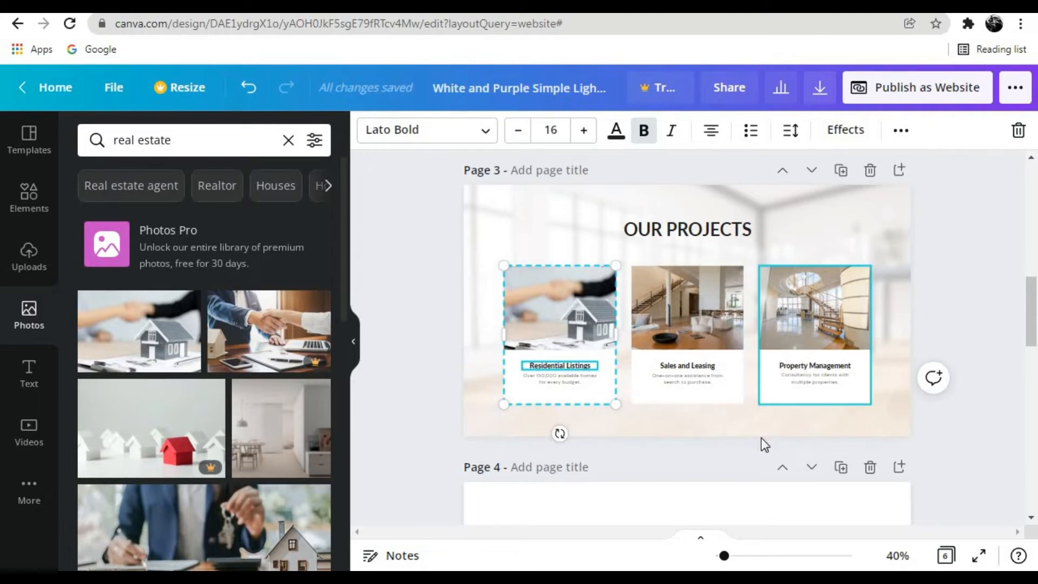
{"action": "scroll", "coordinate": [750, 442], "scroll_direction": "down", "scroll_amount": 3}
{"action": "scroll", "coordinate": [733, 453], "scroll_direction": "down", "scroll_amount": 3}
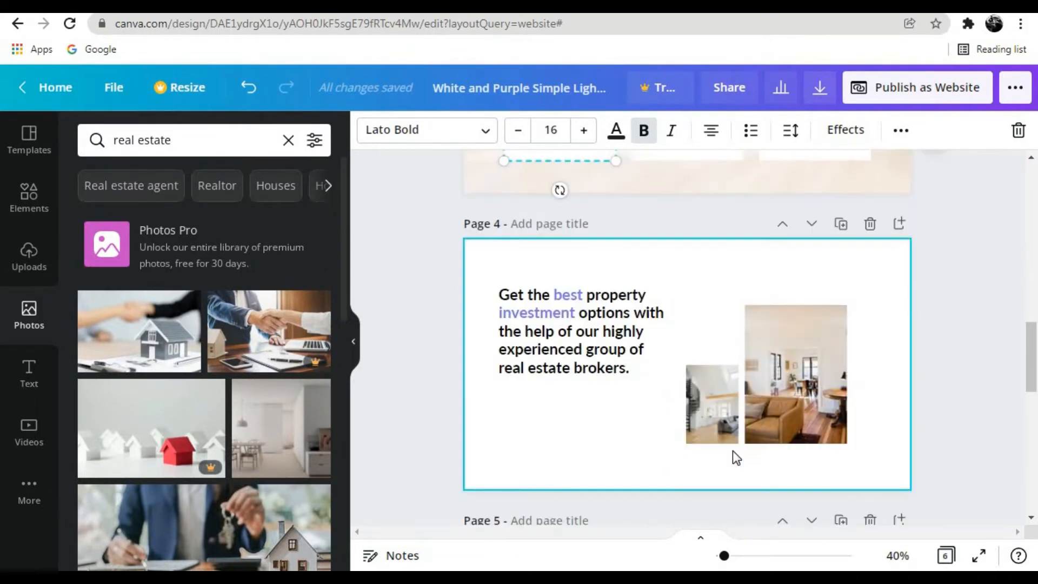
{"action": "left_click", "coordinate": [715, 349]}
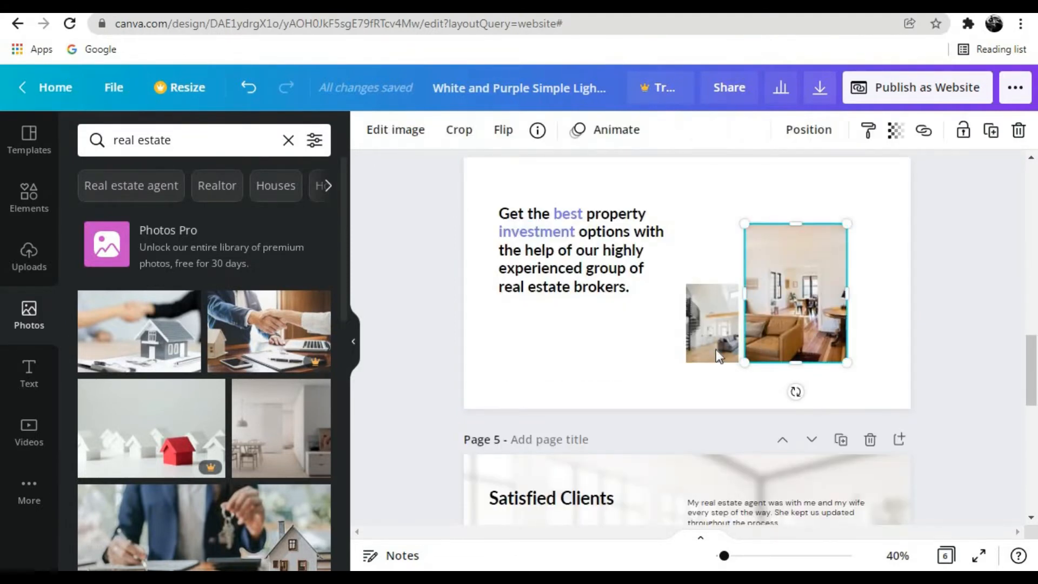
{"action": "double_click", "coordinate": [563, 221]}
{"action": "left_click", "coordinate": [573, 233]}
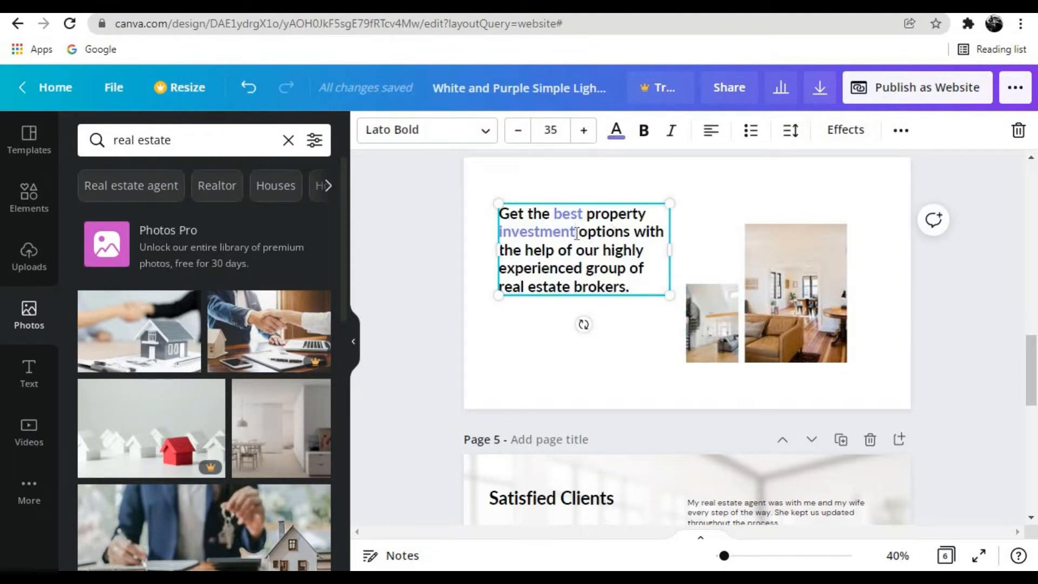
Examine the Satisfied Clients heading and the three client testimonials on page 5.
{"action": "scroll", "coordinate": [609, 325], "scroll_direction": "down", "scroll_amount": 5}
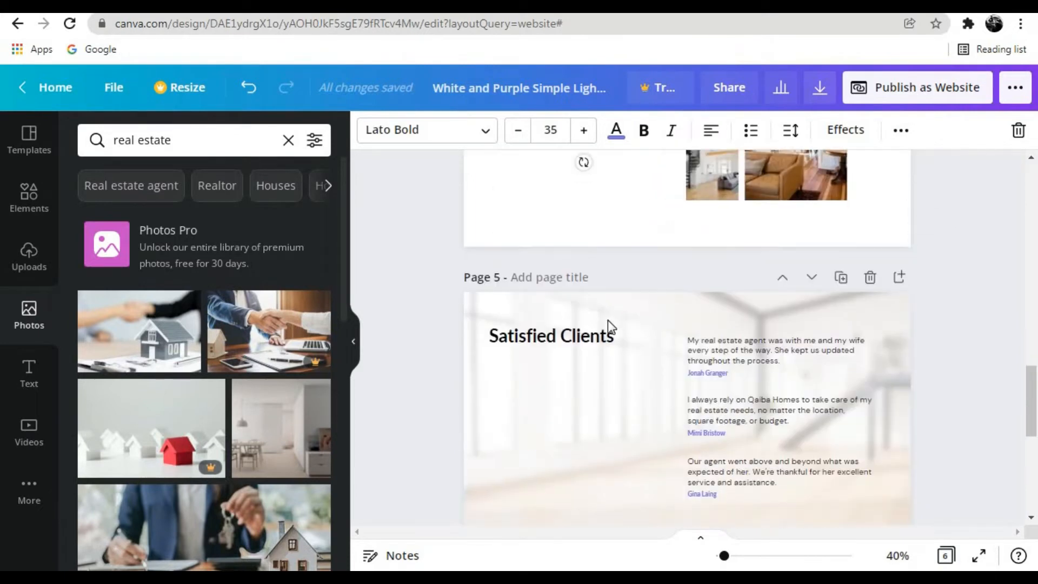
{"action": "left_click", "coordinate": [595, 258]}
{"action": "left_click", "coordinate": [595, 259]}
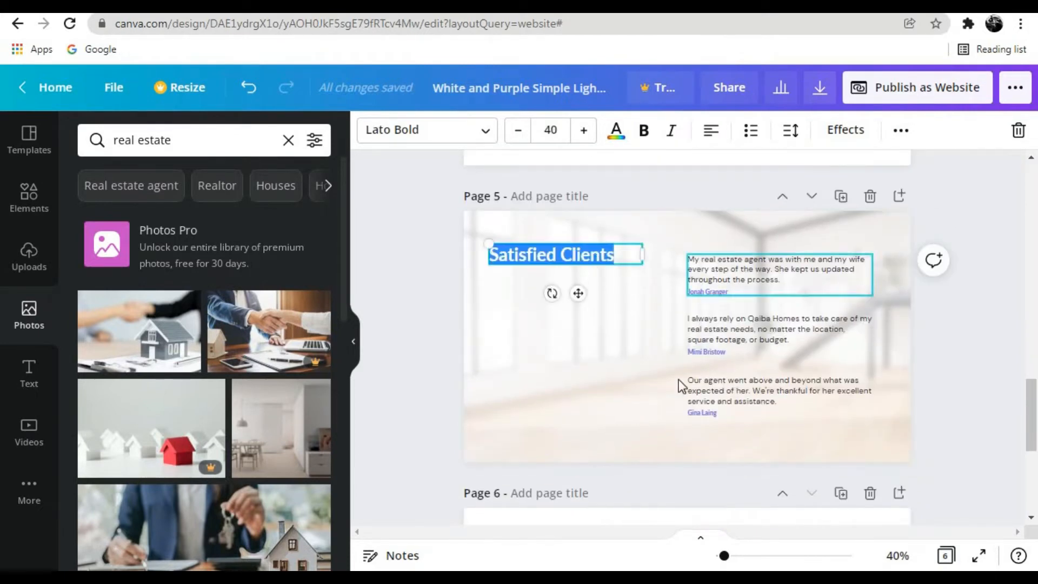
{"action": "left_click", "coordinate": [735, 350]}
{"action": "left_click", "coordinate": [735, 350]}
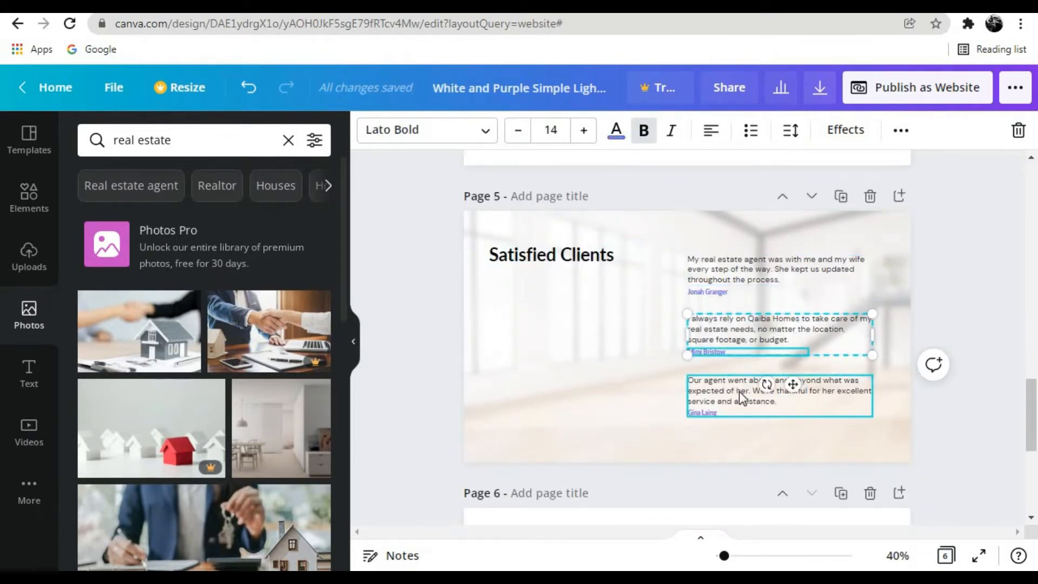
{"action": "left_click", "coordinate": [738, 391]}
Insert the free photo of the modern white house from the real estate results on page 5 and scale it down.
{"action": "left_click", "coordinate": [579, 264]}
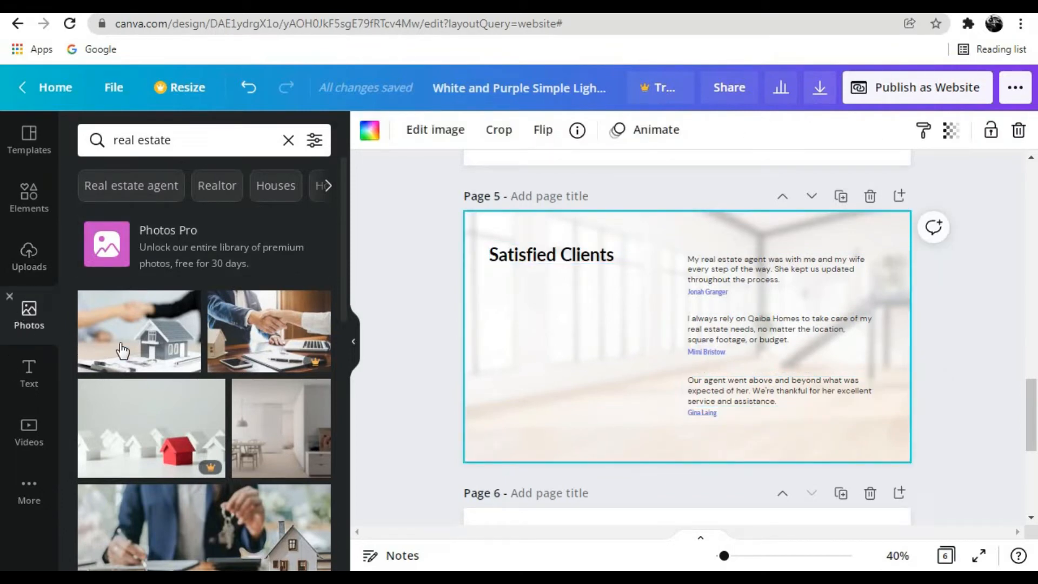
{"action": "scroll", "coordinate": [243, 398], "scroll_direction": "down", "scroll_amount": 3}
{"action": "scroll", "coordinate": [238, 406], "scroll_direction": "down", "scroll_amount": 2}
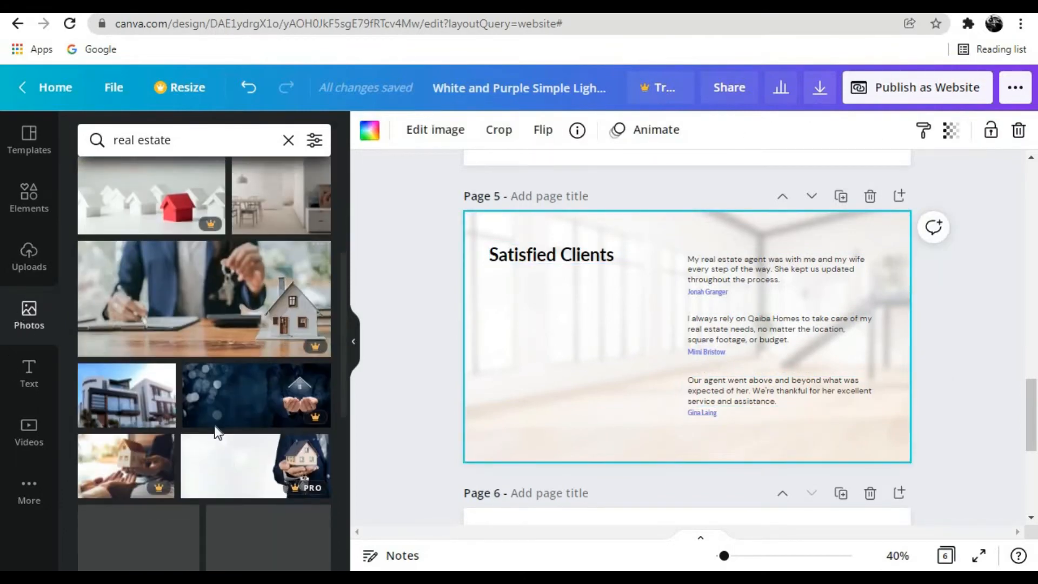
{"action": "left_click", "coordinate": [134, 401]}
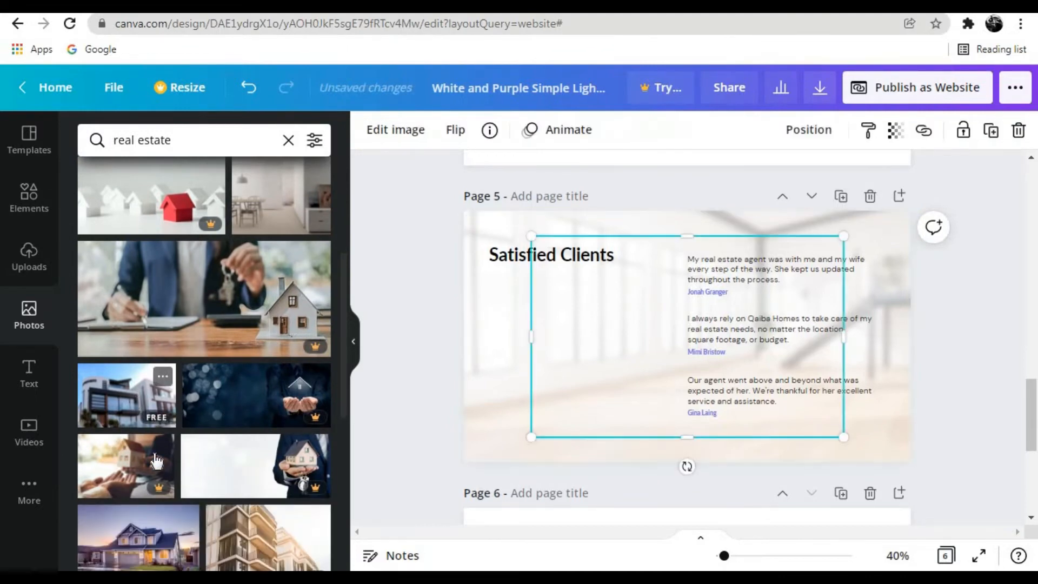
{"action": "left_click_drag", "start_coordinate": [530, 436], "coordinate": [668, 335]}
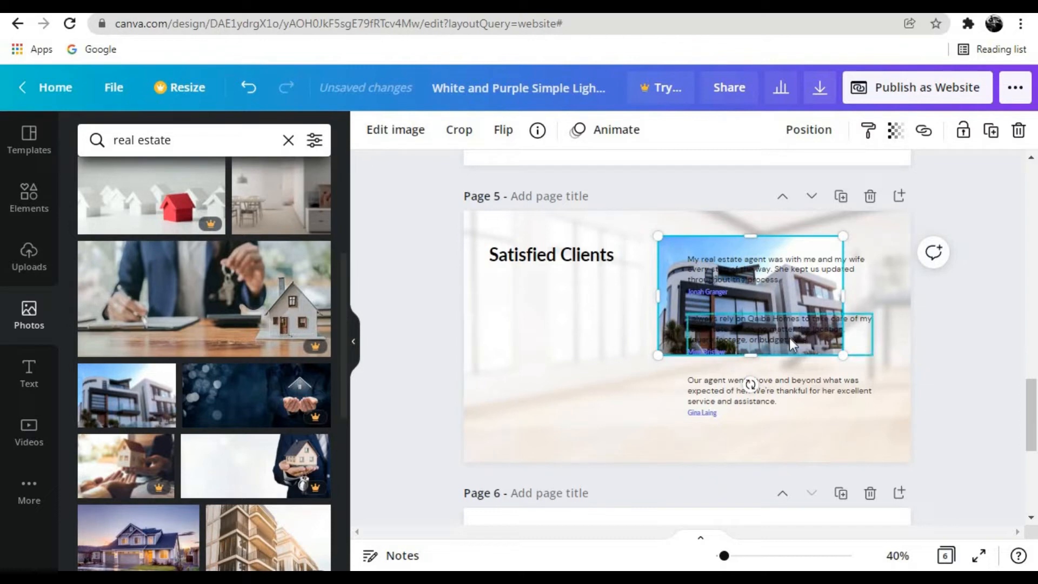
Position the modern house photo below the Satisfied Clients heading, clear of the testimonials beside it.
{"action": "key", "text": "Left"}
{"action": "key", "text": "shift+Left"}
{"action": "key", "text": "shift+Left"}
{"action": "key", "text": "shift+Left"}
{"action": "key", "text": "shift+Left"}
{"action": "key", "text": "shift+Left"}
{"action": "key", "text": "shift+Left"}
{"action": "key", "text": "shift+Left"}
{"action": "key", "text": "shift+Left"}
{"action": "key", "text": "shift+Left"}
{"action": "key", "text": "shift+Left"}
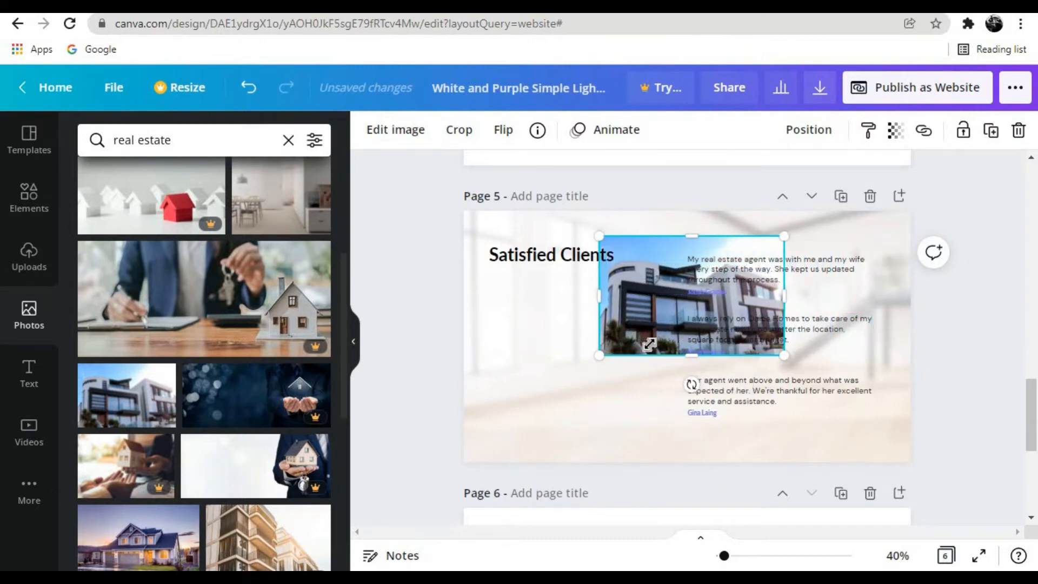
{"action": "key", "text": "shift+Down"}
{"action": "key", "text": "shift+Down"}
{"action": "key", "text": "shift+Down"}
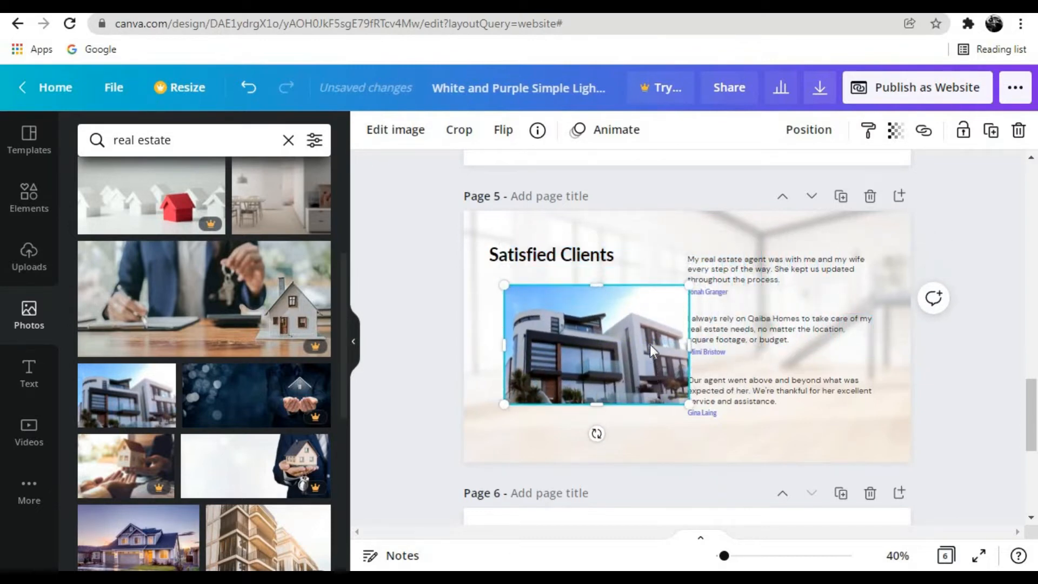
{"action": "key", "text": "Left"}
{"action": "key", "text": "Left"}
{"action": "key", "text": "Left"}
{"action": "key", "text": "Left"}
{"action": "key", "text": "Left"}
{"action": "key", "text": "Left"}
{"action": "key", "text": "Right"}
{"action": "key", "text": "Right"}
{"action": "key", "text": "Right"}
{"action": "key", "text": "Right"}
{"action": "key", "text": "Right"}
{"action": "key", "text": "Right"}
{"action": "key", "text": "Right"}
{"action": "key", "text": "Right"}
{"action": "key", "text": "Right"}
{"action": "key", "text": "Right"}
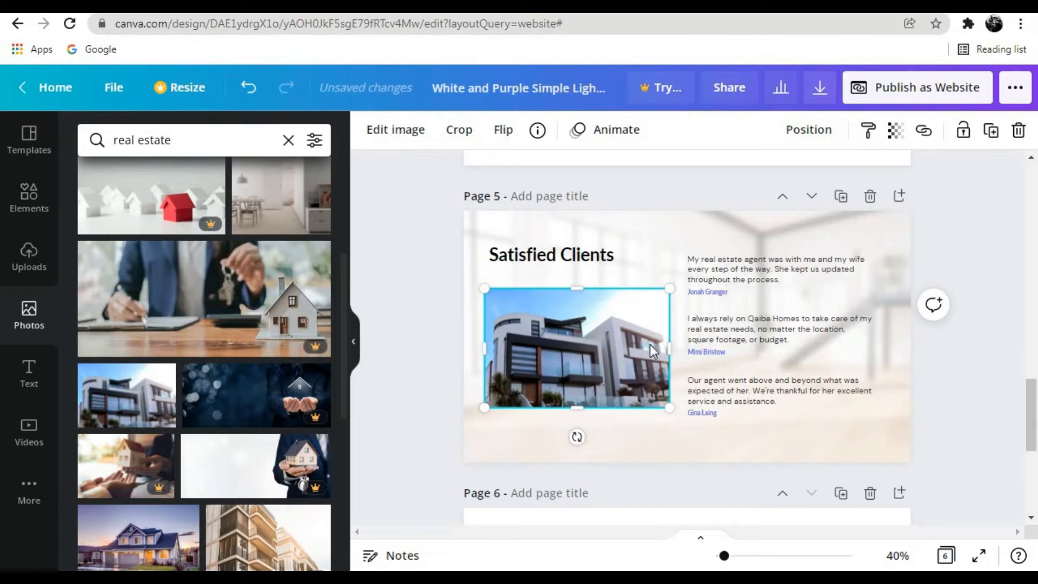
{"action": "left_click", "coordinate": [604, 456]}
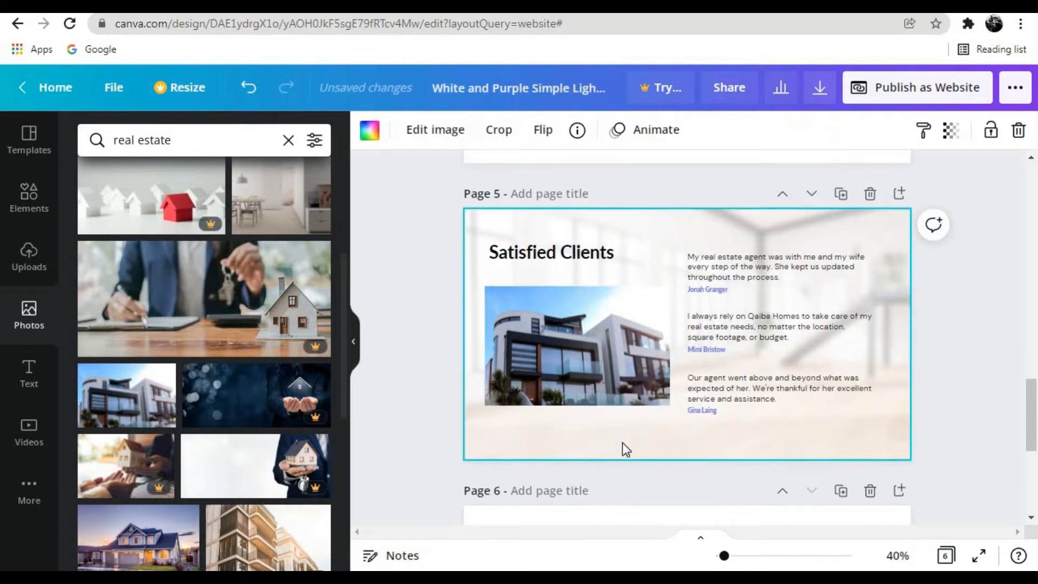
Change "Partner" to "Contact" in the page 6 heading so that it reads "Contact with us".
{"action": "scroll", "coordinate": [622, 441], "scroll_direction": "down", "scroll_amount": 5}
{"action": "left_click", "coordinate": [549, 345]}
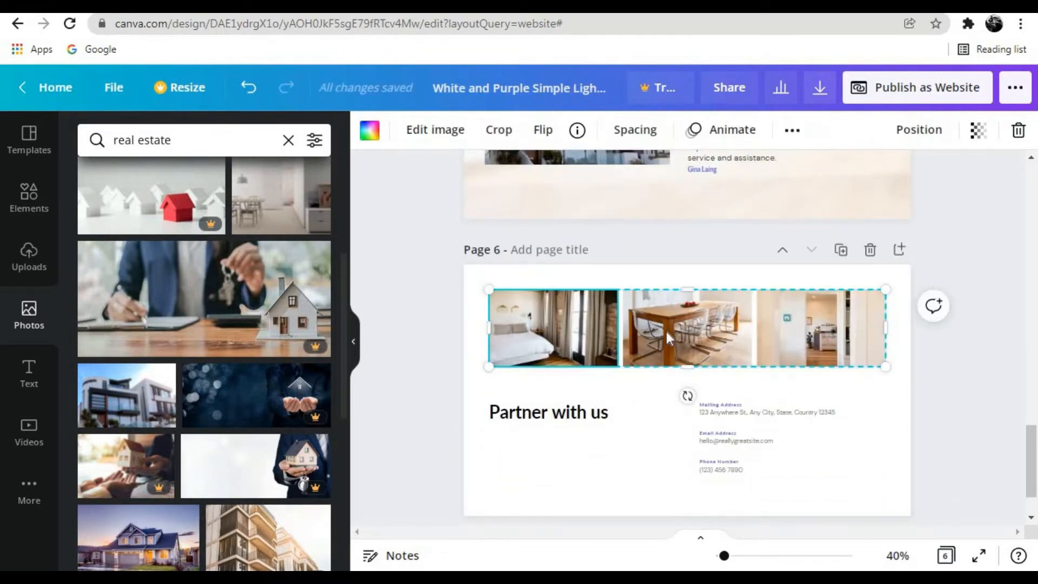
{"action": "left_click", "coordinate": [562, 417]}
{"action": "double_click", "coordinate": [615, 411]}
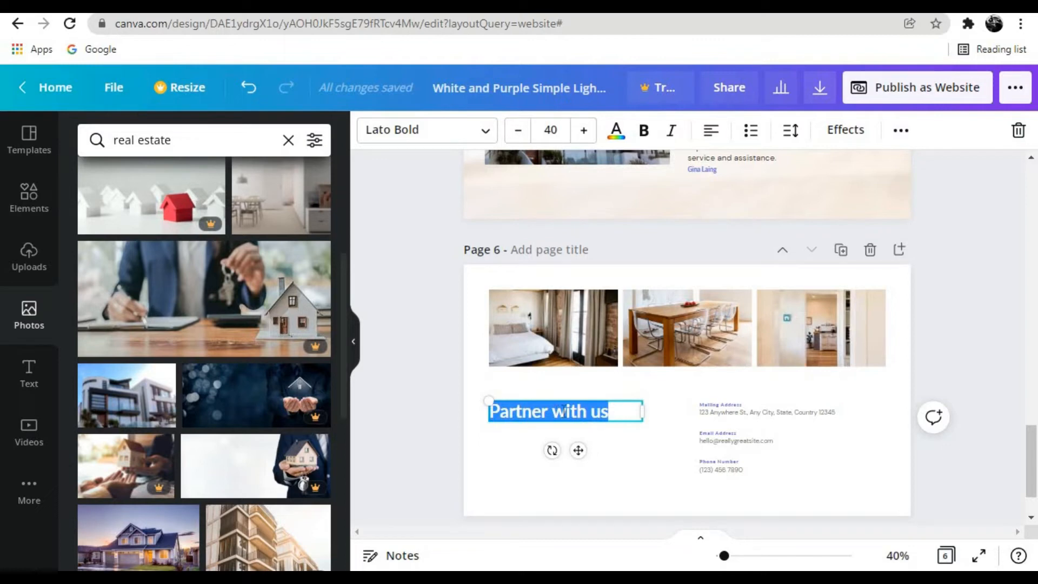
{"action": "left_click_drag", "start_coordinate": [547, 416], "coordinate": [453, 420]}
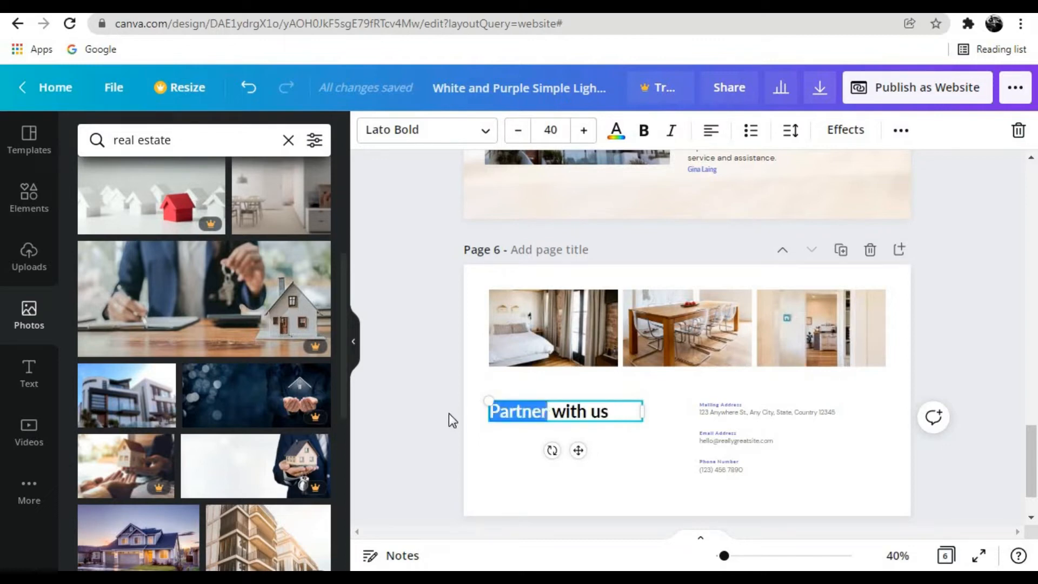
{"action": "type", "text": "Contact"}
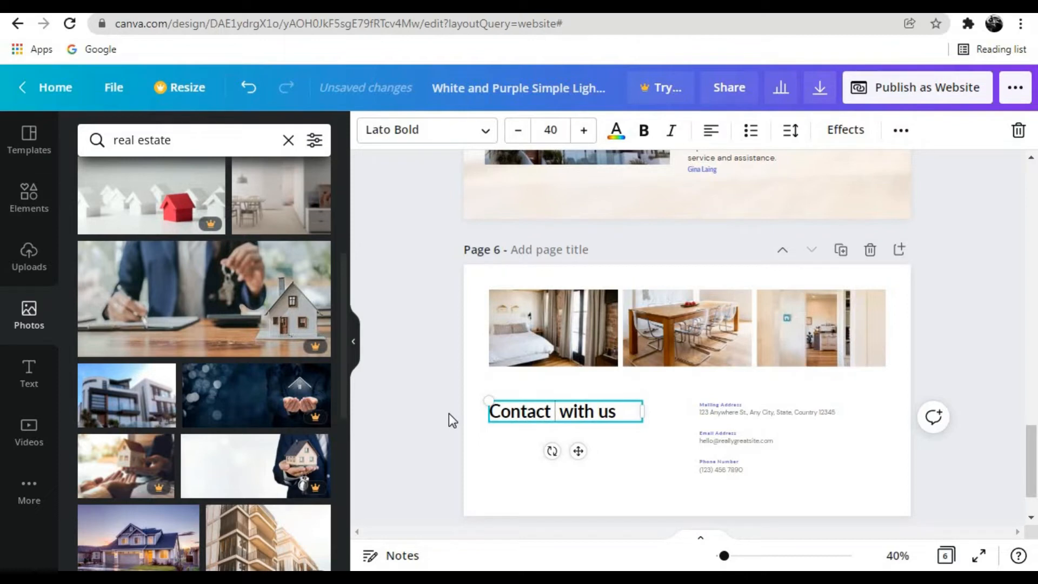
{"action": "key", "text": "BackSpace"}
Examine the mailing address, email address and phone number entries on page 6.
{"action": "left_click", "coordinate": [760, 411]}
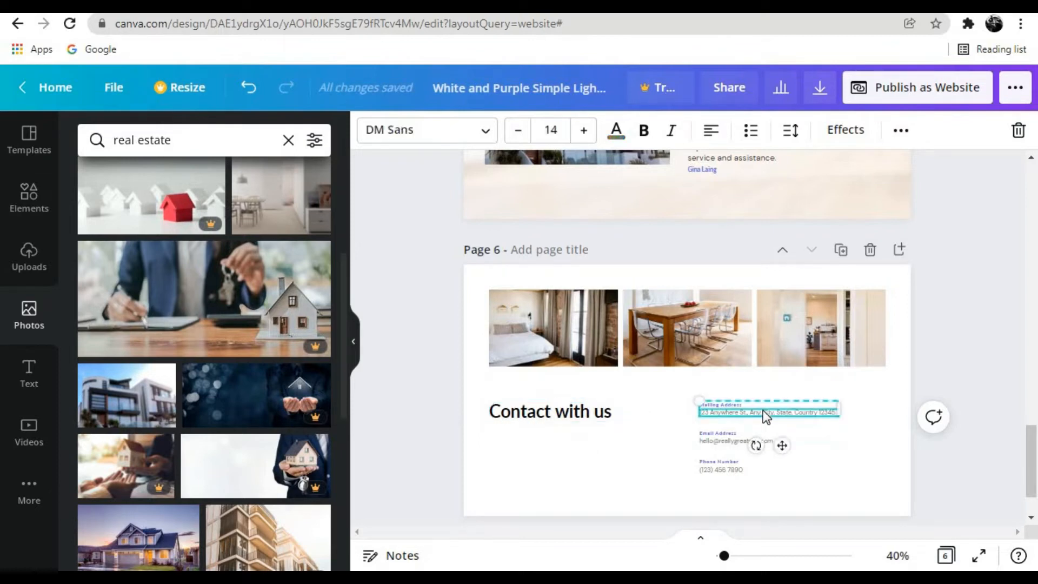
{"action": "left_click", "coordinate": [735, 444]}
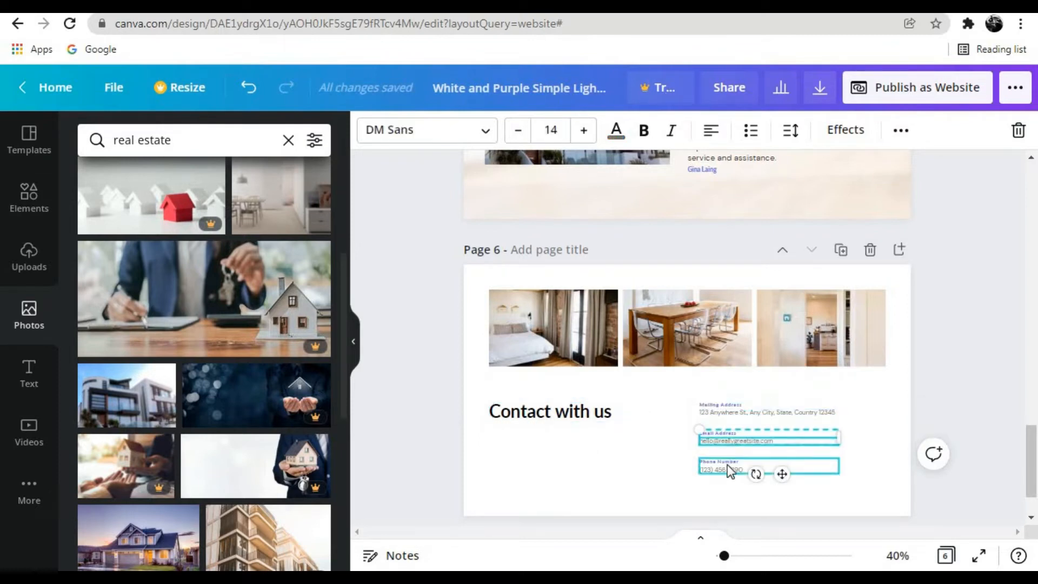
{"action": "left_click", "coordinate": [728, 465]}
{"action": "scroll", "coordinate": [730, 506], "scroll_direction": "down", "scroll_amount": 2}
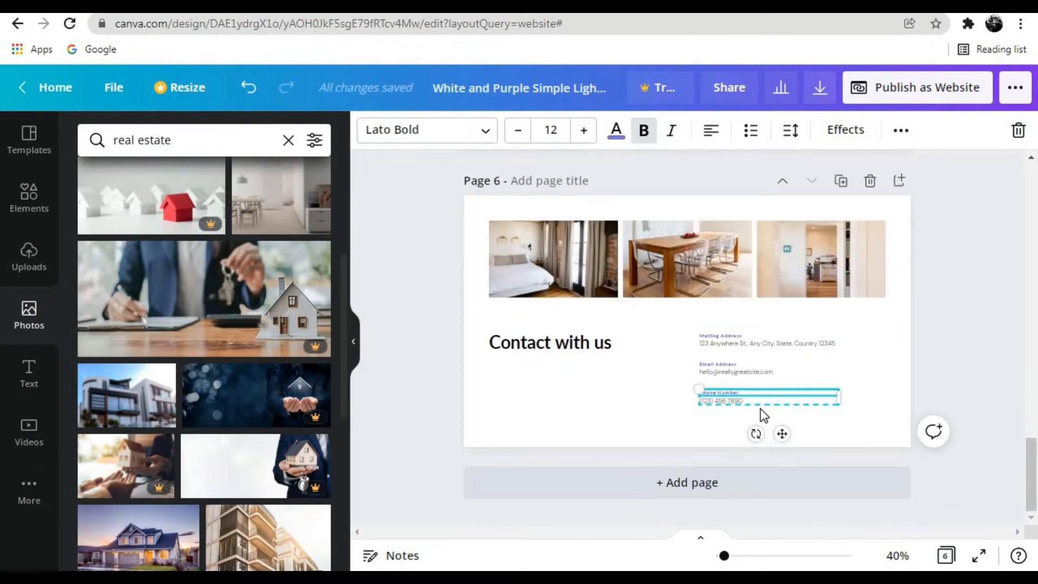
Publish the design as a website with the Classic navigation web style and open the resulting site.
{"action": "scroll", "coordinate": [759, 414], "scroll_direction": "up", "scroll_amount": 4}
{"action": "scroll", "coordinate": [756, 409], "scroll_direction": "up", "scroll_amount": 15}
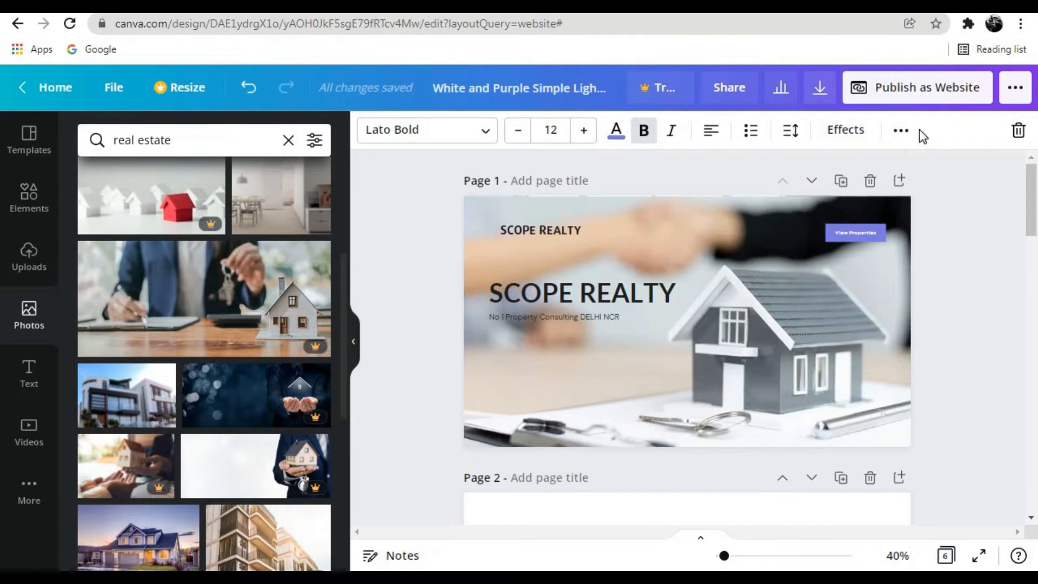
{"action": "left_click", "coordinate": [915, 97]}
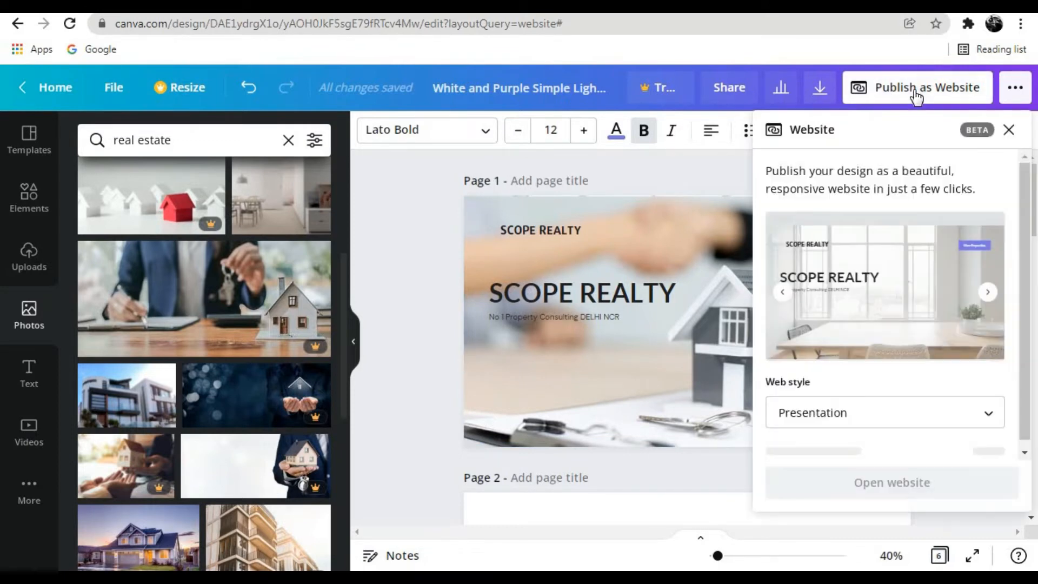
{"action": "left_click", "coordinate": [869, 424]}
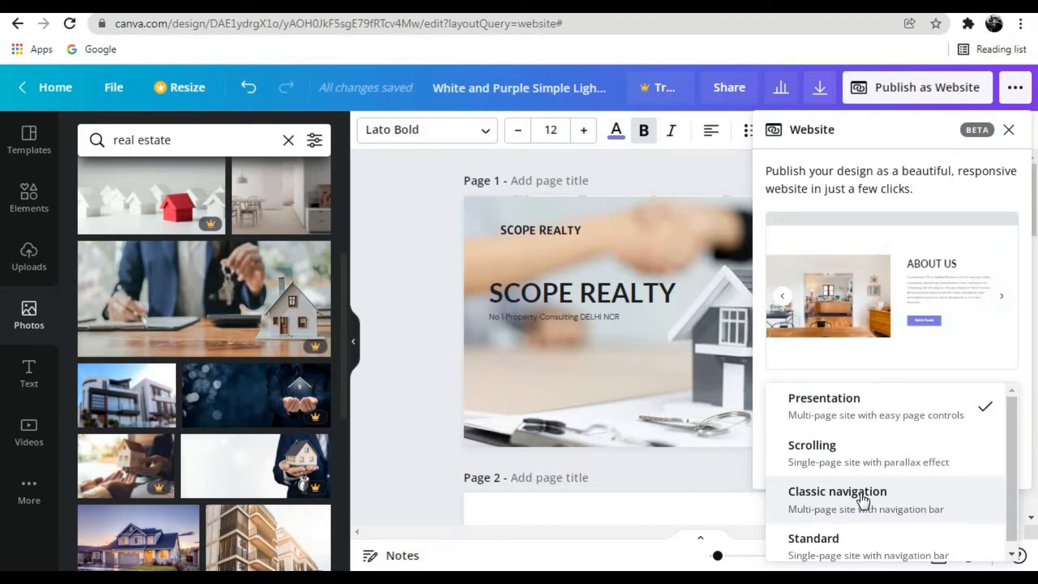
{"action": "scroll", "coordinate": [849, 552], "scroll_direction": "down", "scroll_amount": 1}
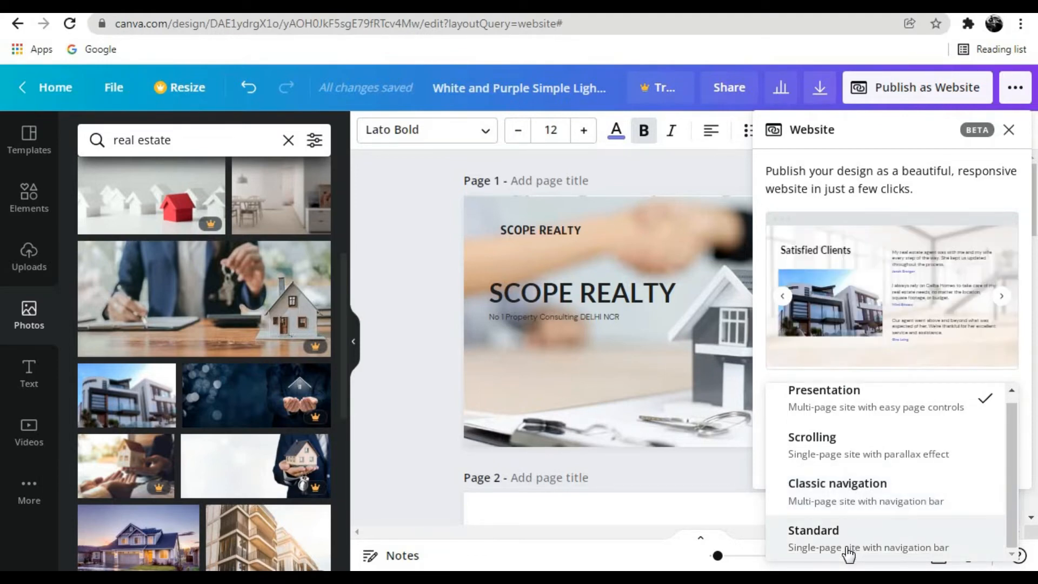
{"action": "left_click", "coordinate": [850, 507]}
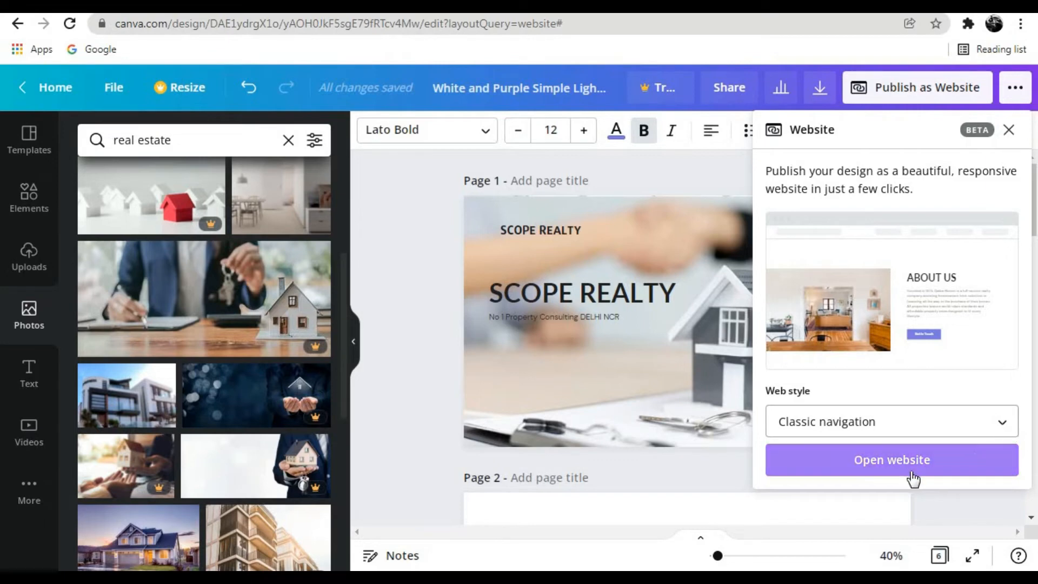
{"action": "left_click", "coordinate": [877, 468]}
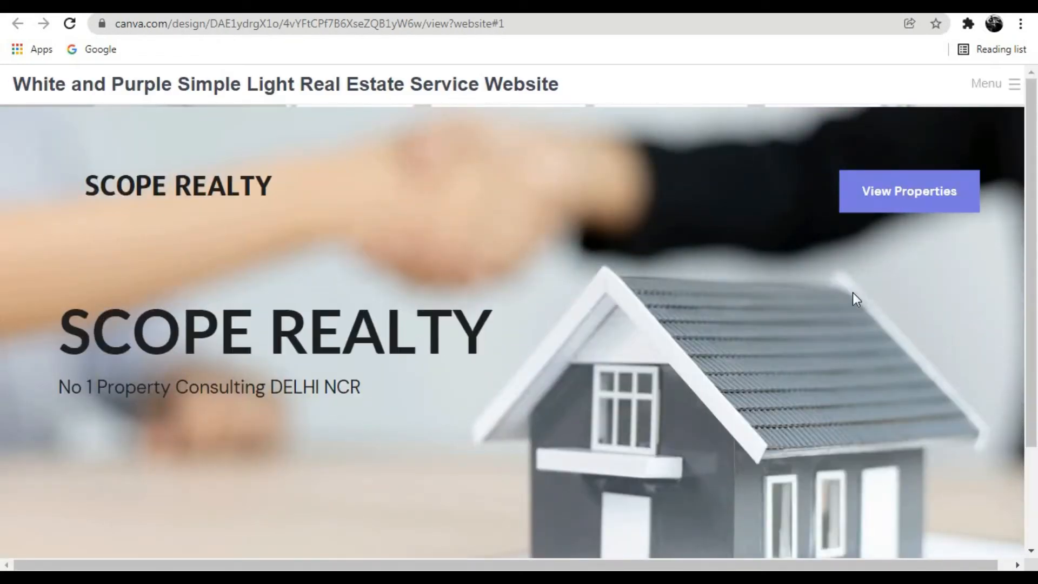
Review the opened site's home page, and visit its Get In Touch and "Over 150,000 available homes" pages through the site navigation.
{"action": "scroll", "coordinate": [852, 295], "scroll_direction": "down", "scroll_amount": 3}
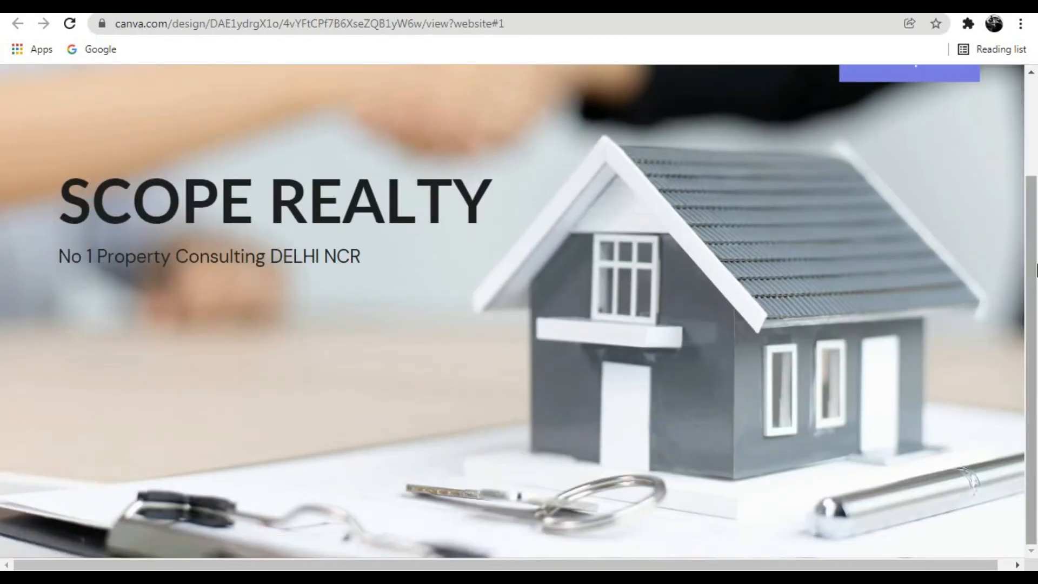
{"action": "left_click_drag", "start_coordinate": [1031, 286], "coordinate": [1034, 213]}
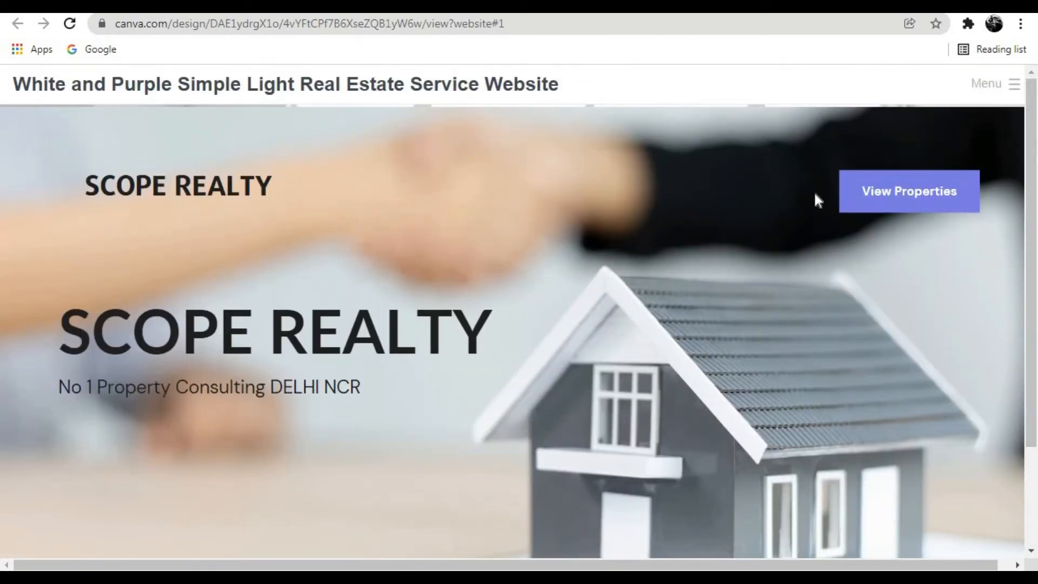
{"action": "left_click", "coordinate": [981, 82]}
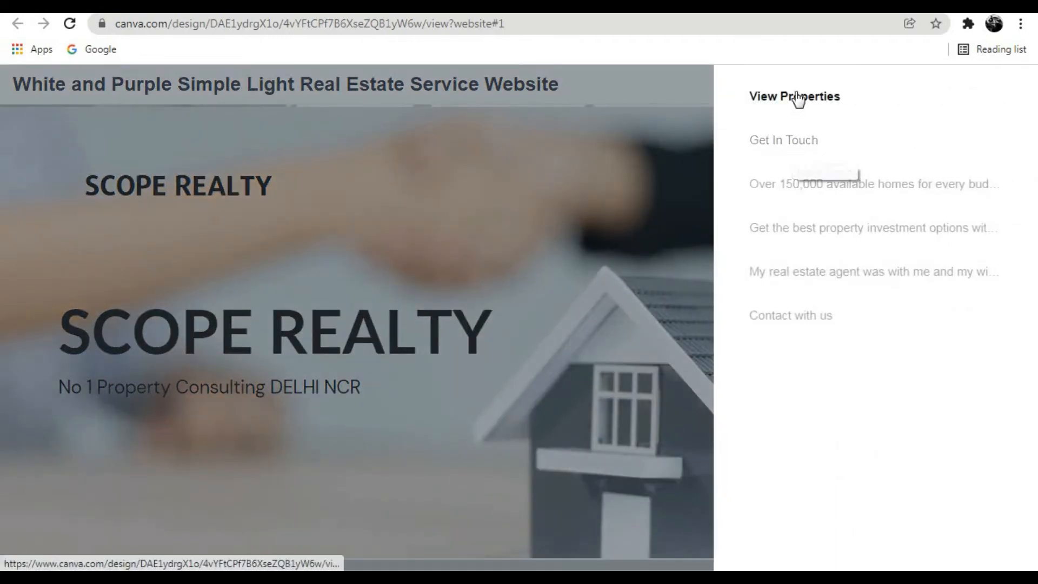
{"action": "left_click", "coordinate": [804, 143]}
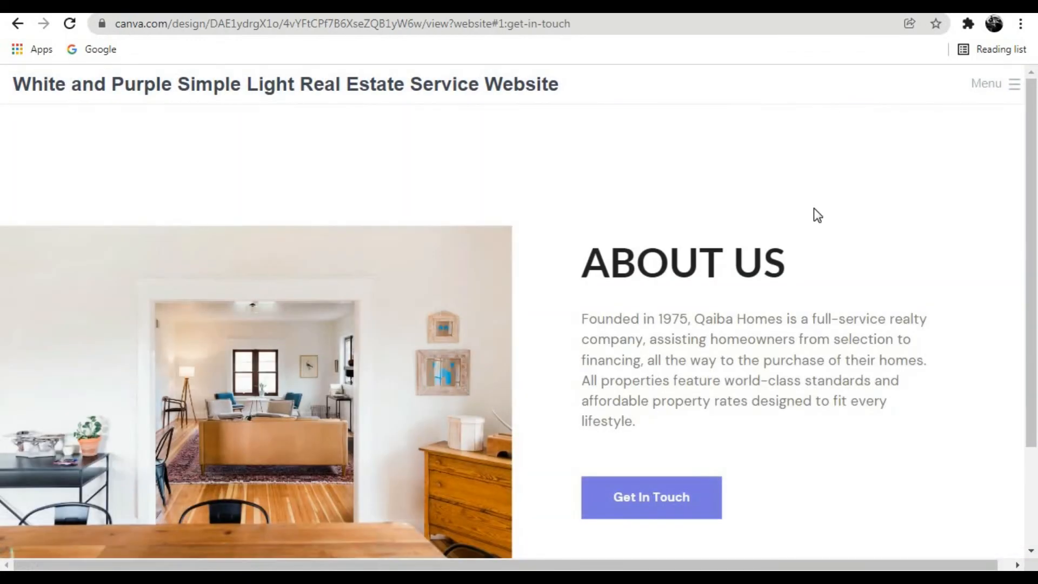
{"action": "left_click", "coordinate": [1009, 85]}
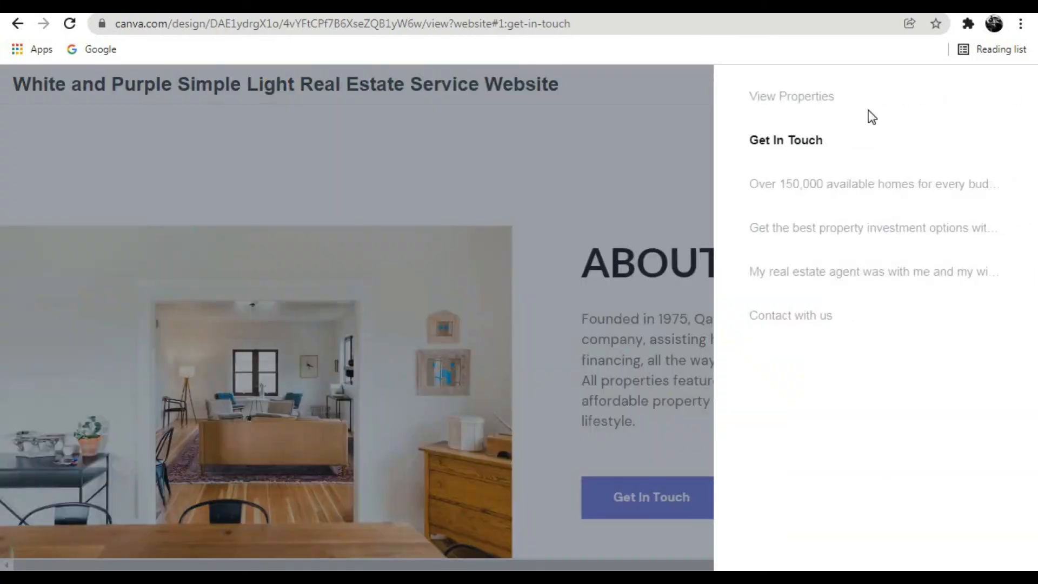
{"action": "left_click", "coordinate": [799, 190]}
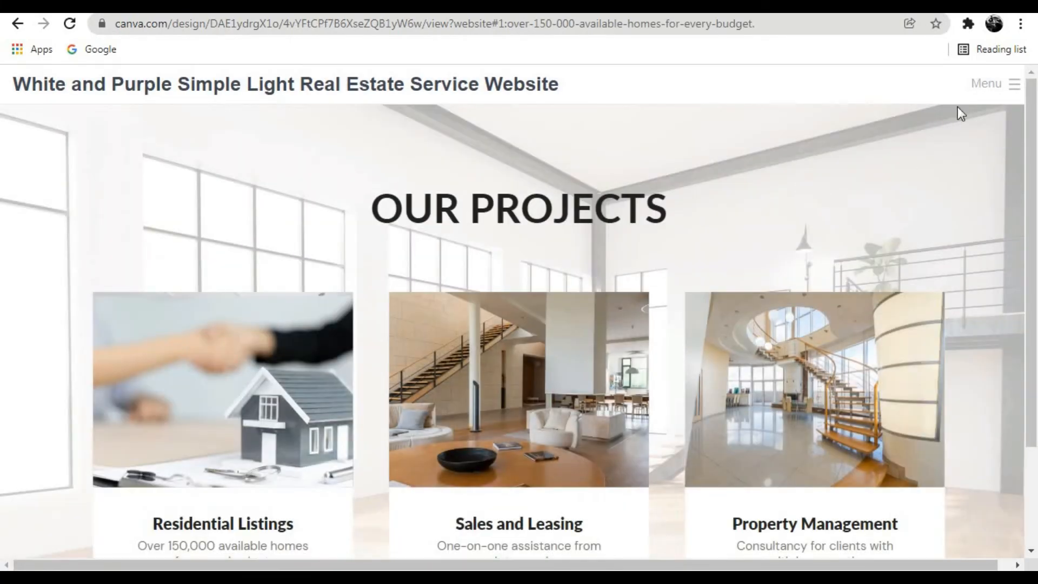
Visit the property investment, client testimonial and "Contact with us" pages of the multi-page site to check their layout.
{"action": "left_click", "coordinate": [1013, 86]}
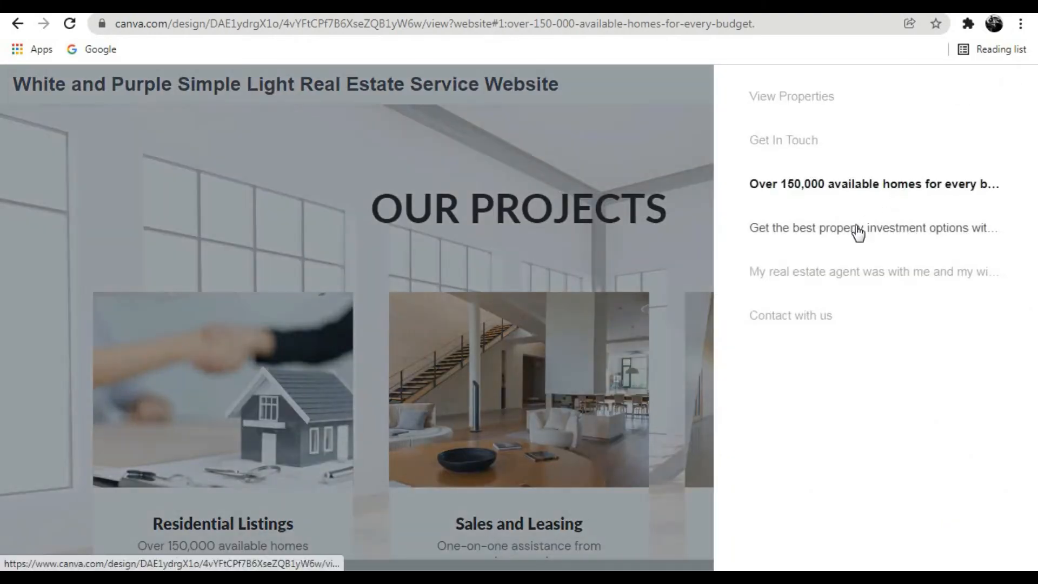
{"action": "left_click", "coordinate": [859, 231]}
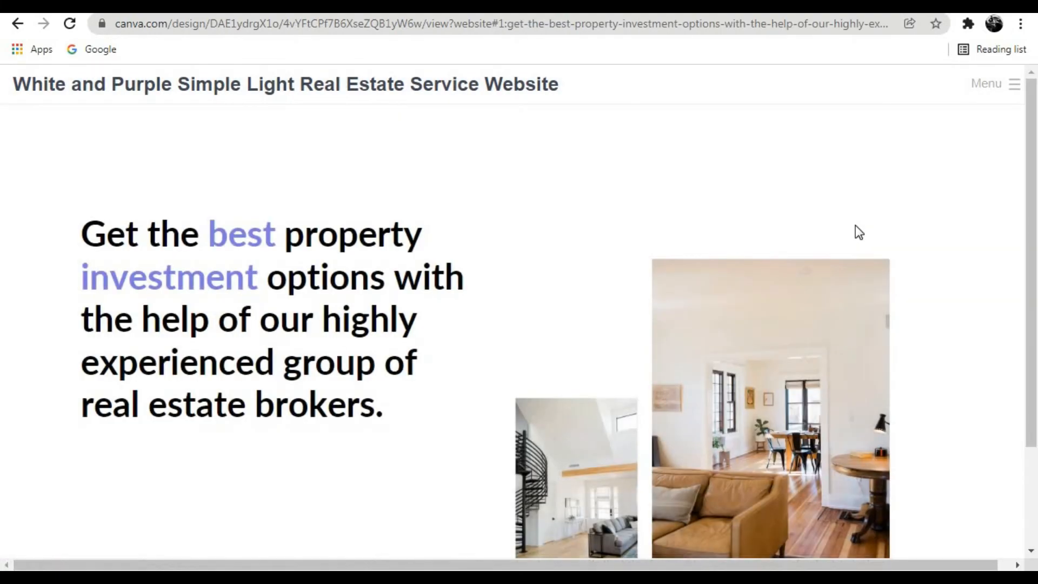
{"action": "left_click", "coordinate": [994, 86]}
{"action": "left_click", "coordinate": [817, 281]}
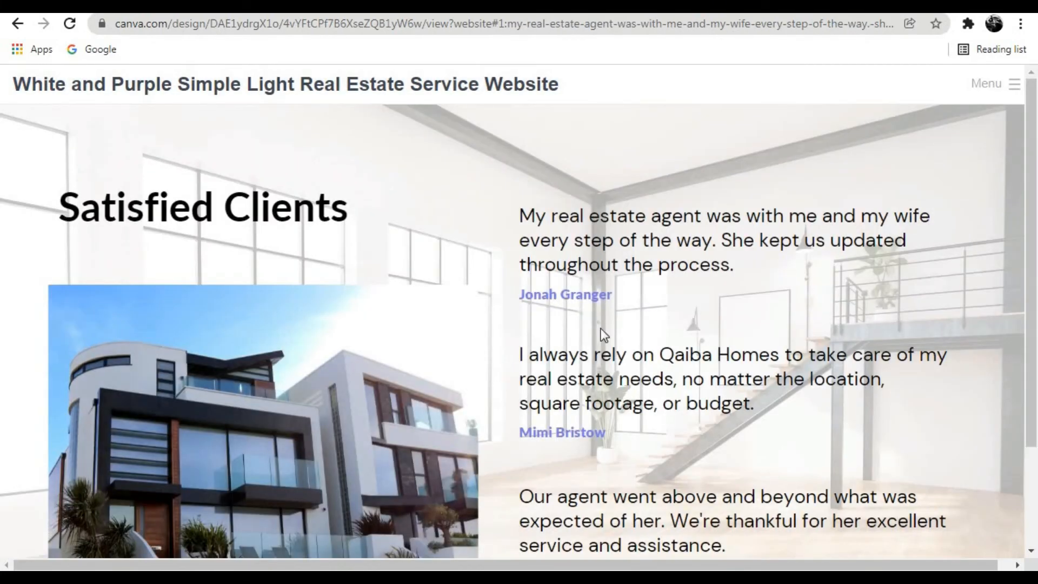
{"action": "left_click", "coordinate": [1011, 85]}
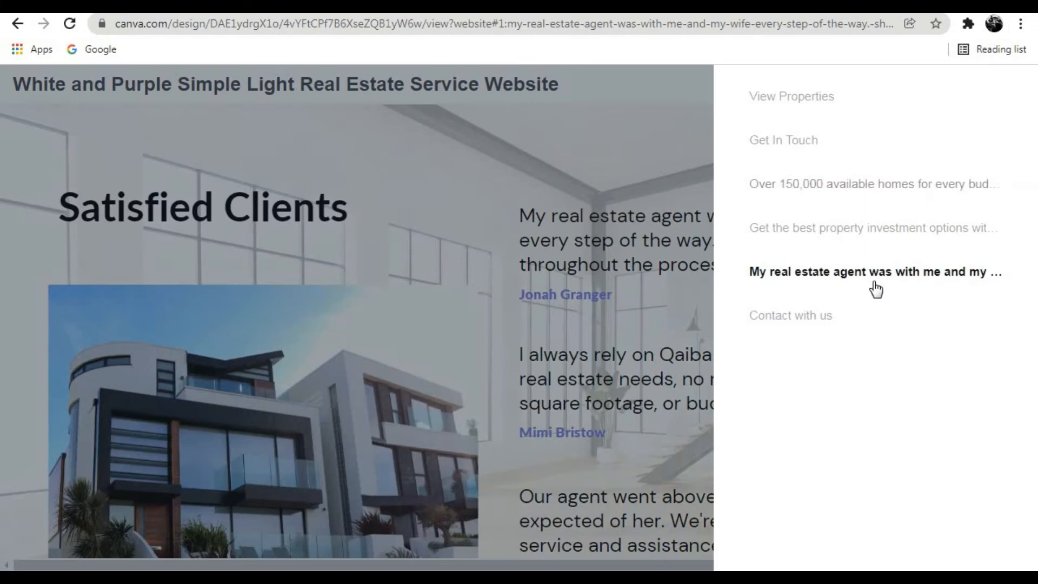
{"action": "left_click", "coordinate": [797, 323]}
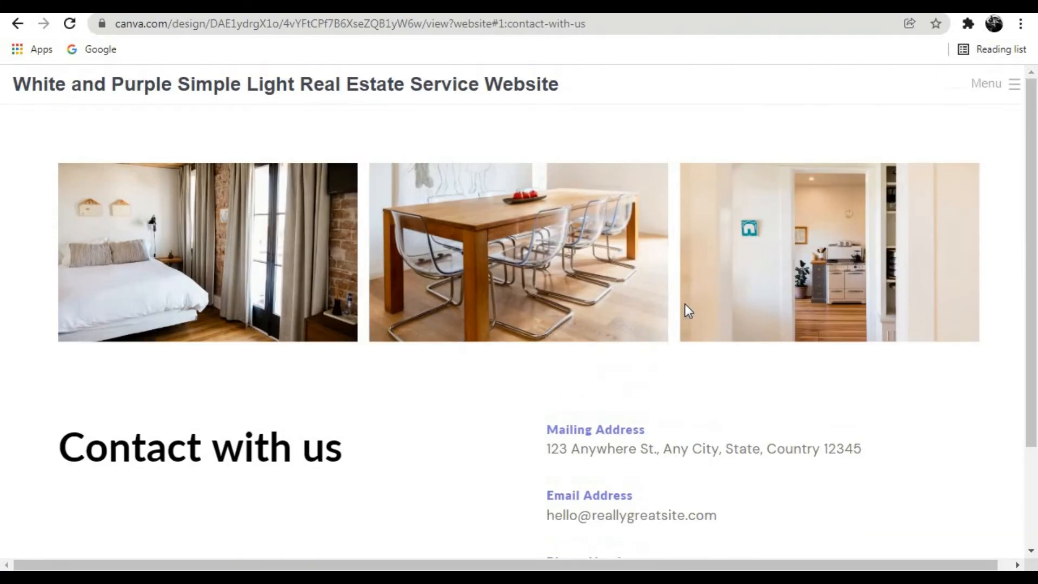
{"action": "scroll", "coordinate": [709, 303], "scroll_direction": "down", "scroll_amount": 2}
{"action": "scroll", "coordinate": [961, 160], "scroll_direction": "up", "scroll_amount": 2}
Return to the design editor, change the web style to Standard and open the website again.
{"action": "left_click", "coordinate": [621, 6]}
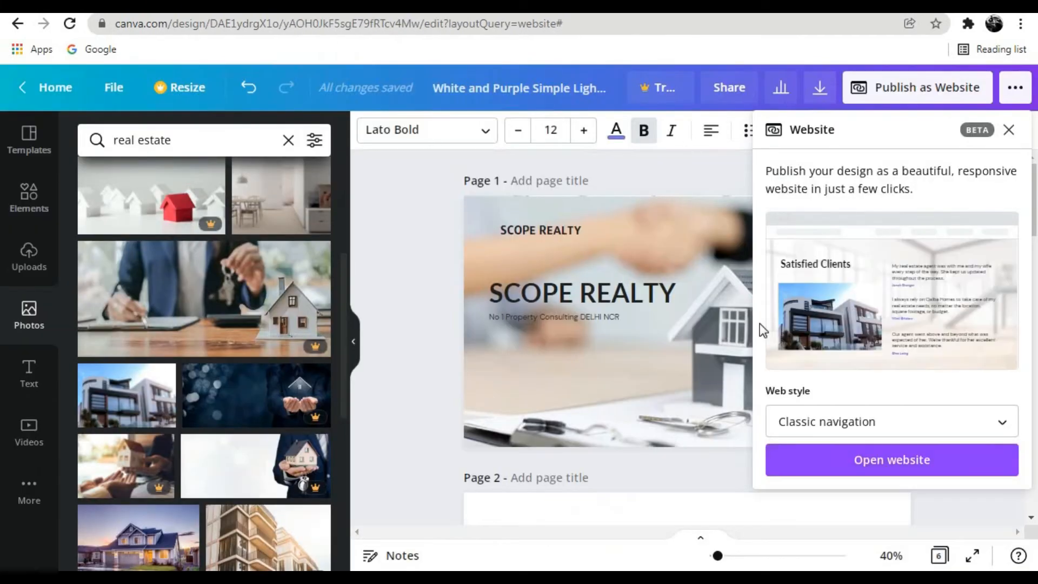
{"action": "left_click", "coordinate": [903, 428]}
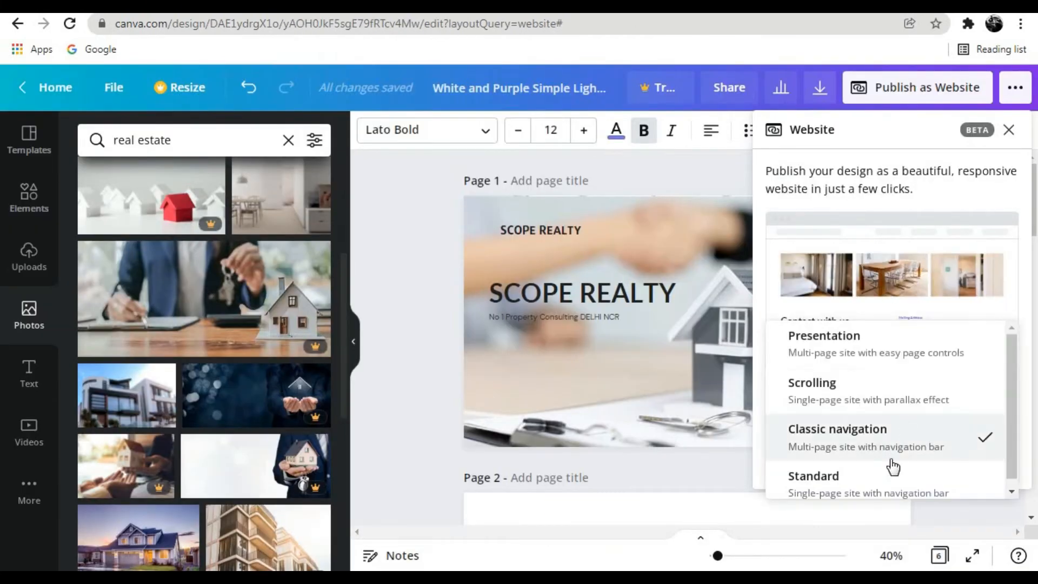
{"action": "left_click", "coordinate": [878, 482]}
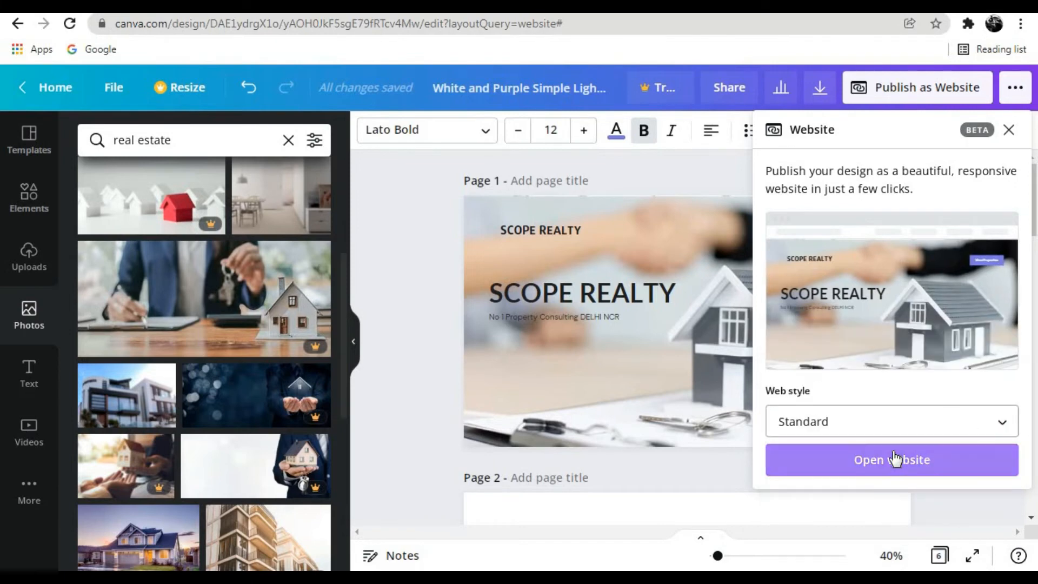
{"action": "left_click", "coordinate": [892, 461]}
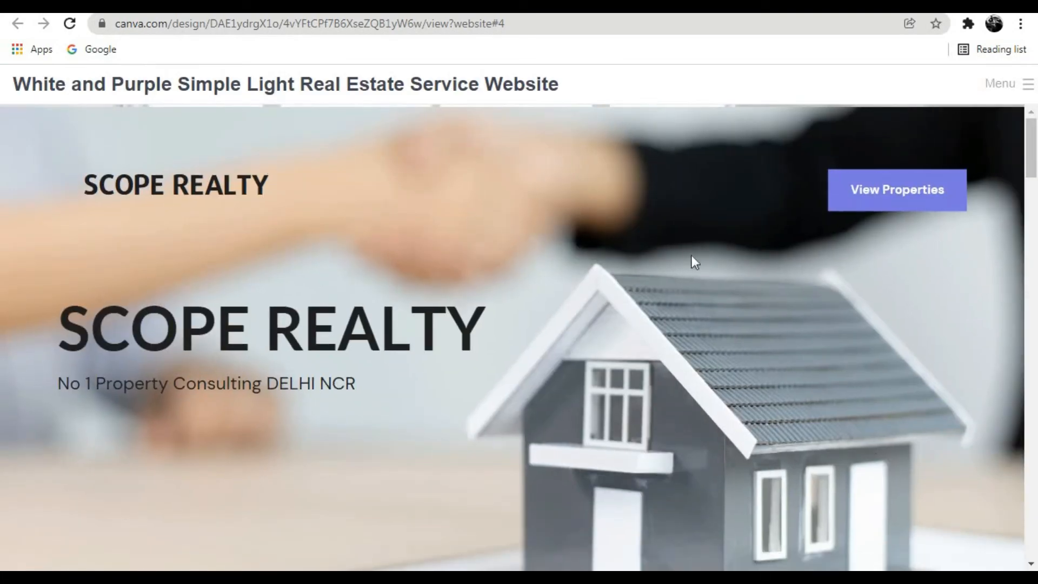
Look through the single-page site down to the property investment section, and return to its View Properties section.
{"action": "scroll", "coordinate": [692, 255], "scroll_direction": "down", "scroll_amount": 5}
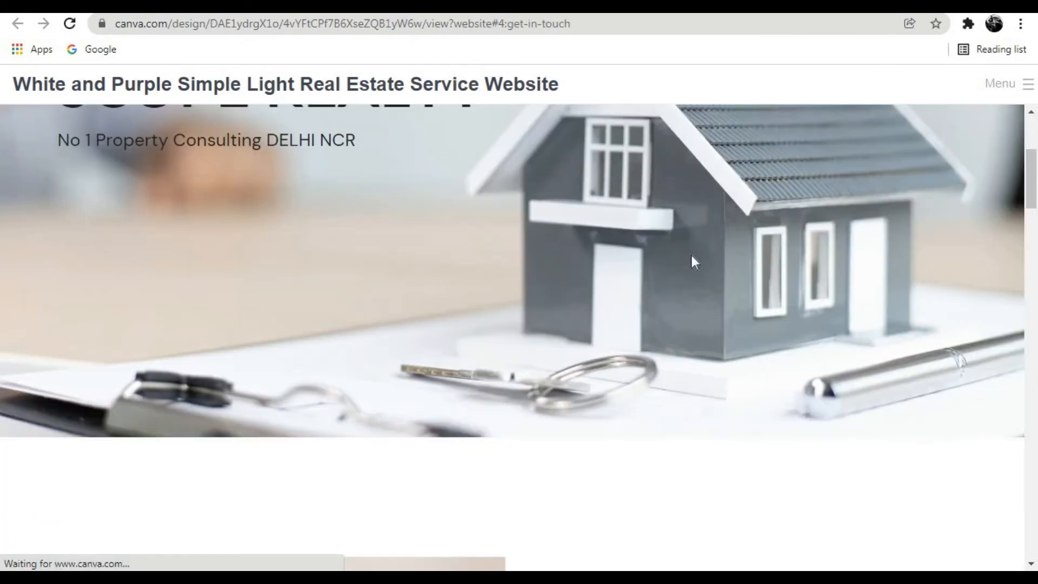
{"action": "scroll", "coordinate": [694, 260], "scroll_direction": "down", "scroll_amount": 3}
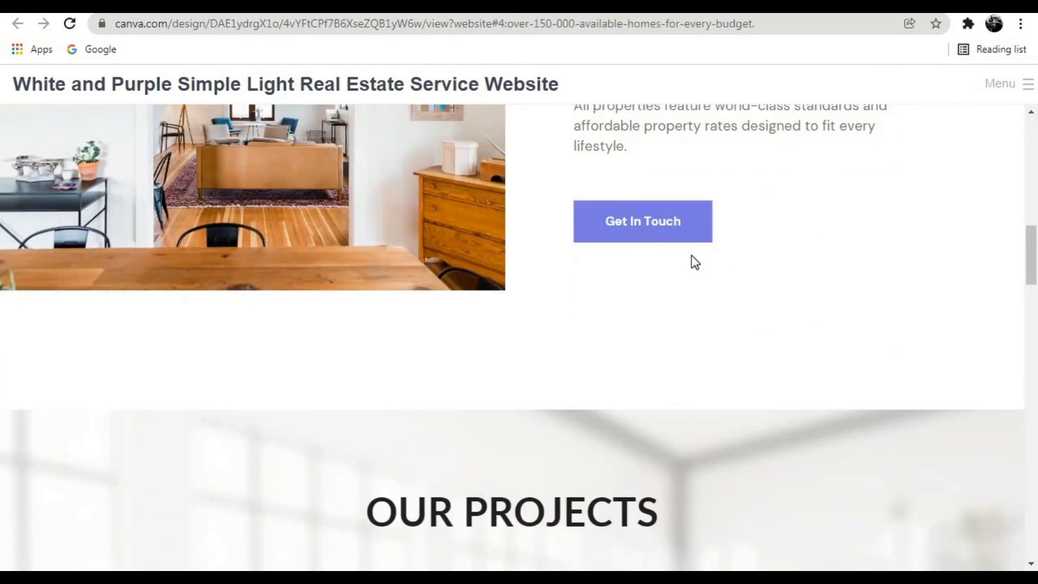
{"action": "scroll", "coordinate": [695, 262], "scroll_direction": "down", "scroll_amount": 5}
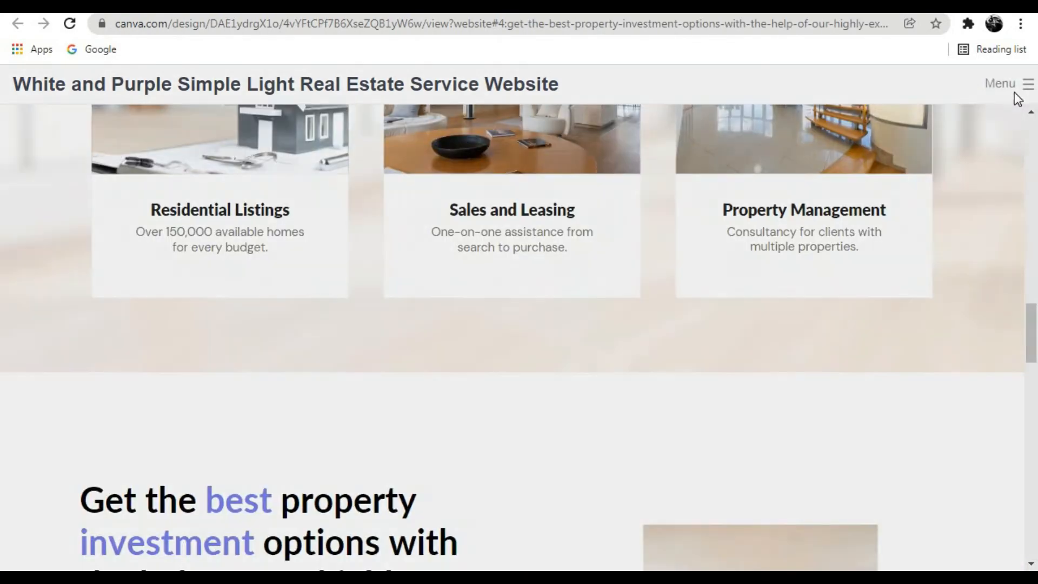
{"action": "left_click", "coordinate": [1015, 89]}
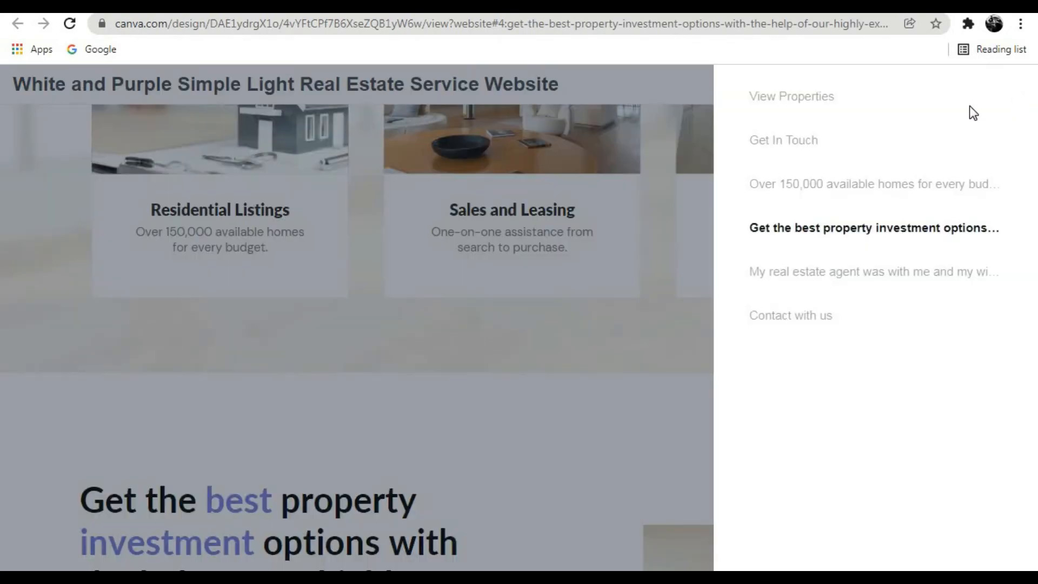
{"action": "left_click", "coordinate": [797, 97]}
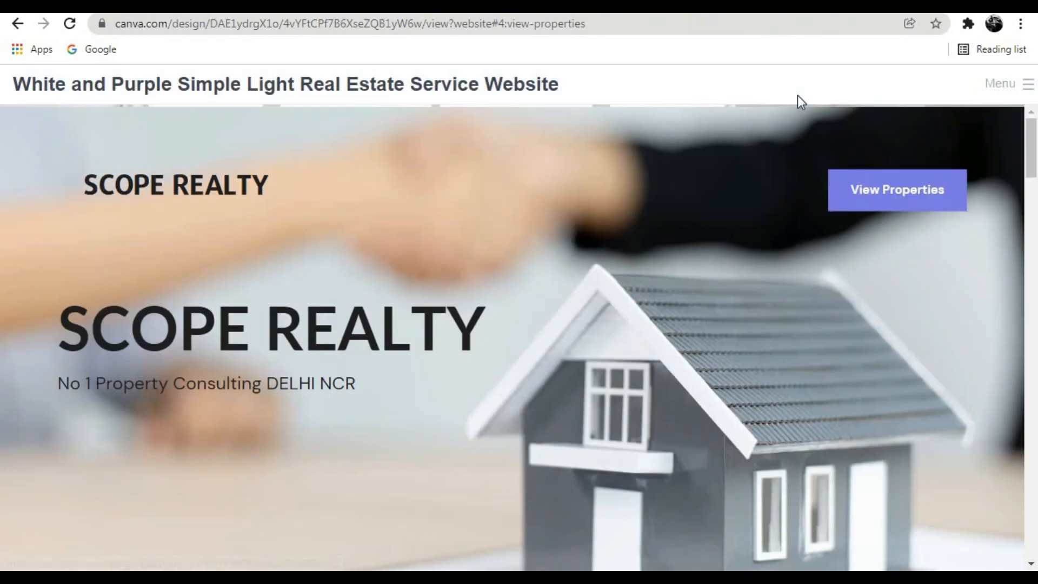
Visit the Get In Touch and "Over 150,000 available homes" sections through the site navigation, and look over the surrounding sections.
{"action": "left_click", "coordinate": [1012, 85]}
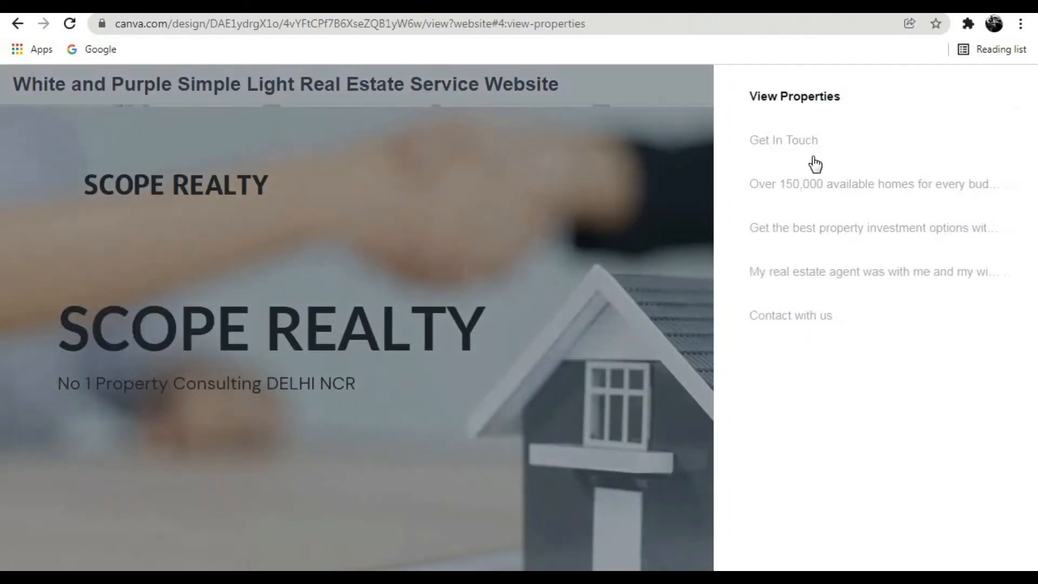
{"action": "left_click", "coordinate": [807, 152]}
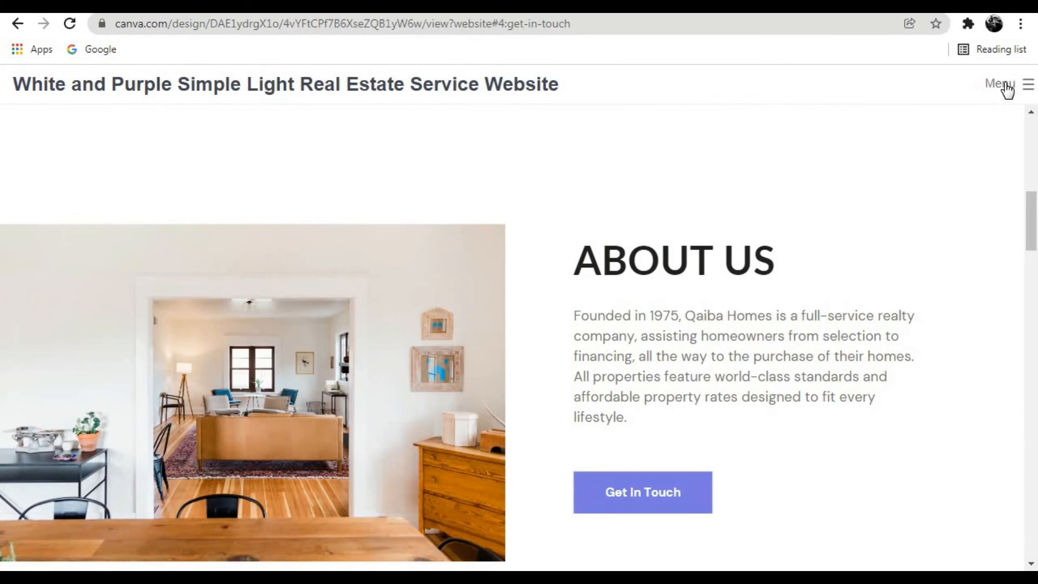
{"action": "left_click", "coordinate": [1005, 87]}
{"action": "left_click", "coordinate": [915, 202]}
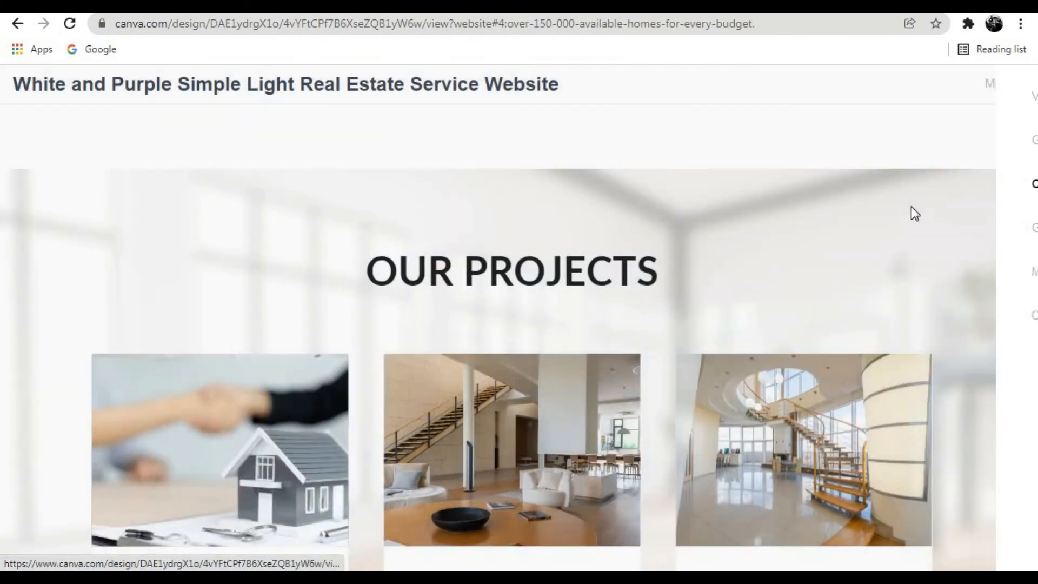
{"action": "scroll", "coordinate": [772, 251], "scroll_direction": "down", "scroll_amount": 5}
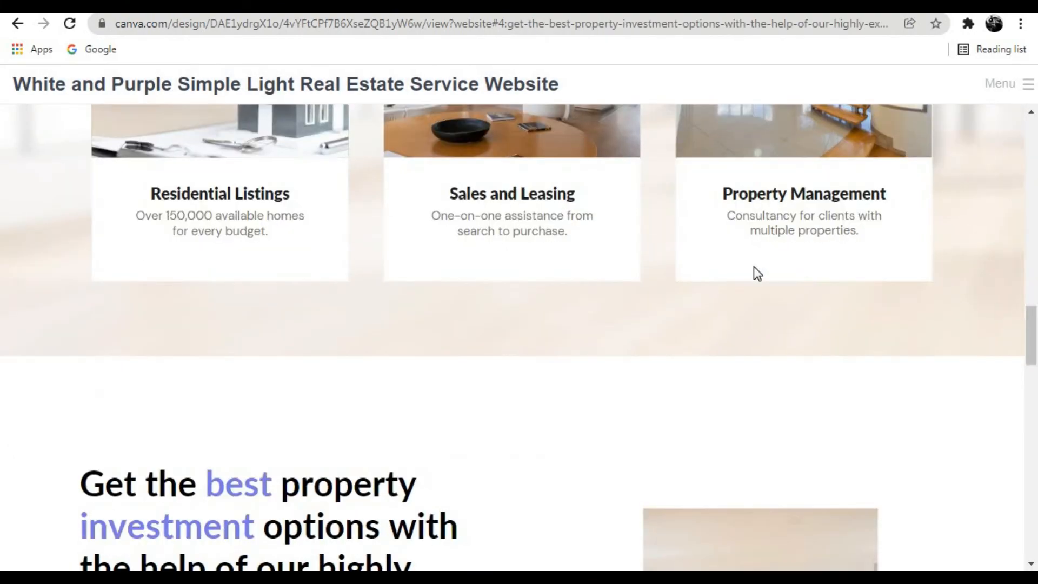
{"action": "scroll", "coordinate": [753, 267], "scroll_direction": "up", "scroll_amount": 10}
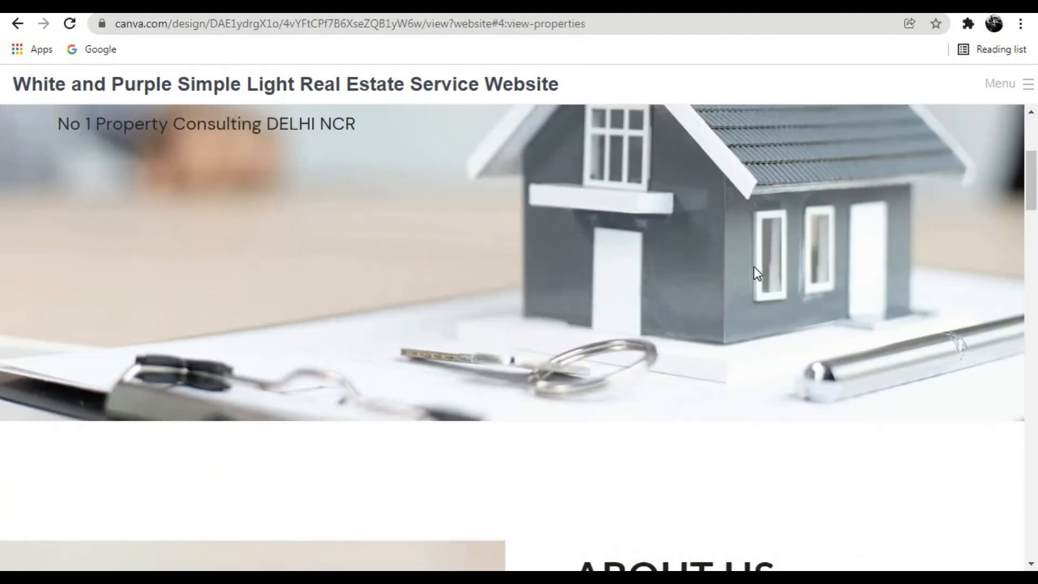
{"action": "scroll", "coordinate": [754, 267], "scroll_direction": "up", "scroll_amount": 5}
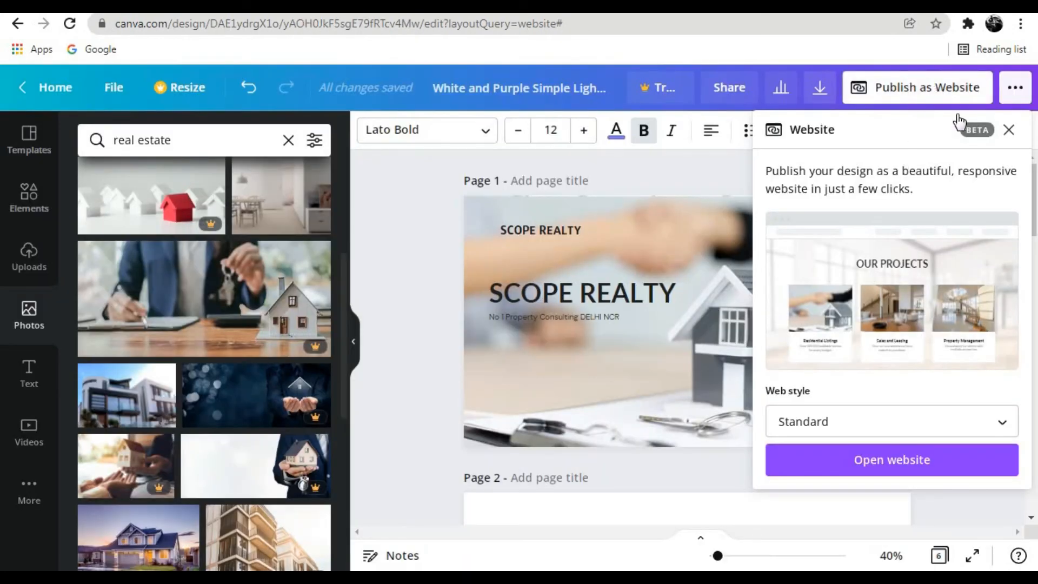
Review the available web styles in the design editor, keep Standard and close the website publishing settings.
{"action": "left_click", "coordinate": [931, 429]}
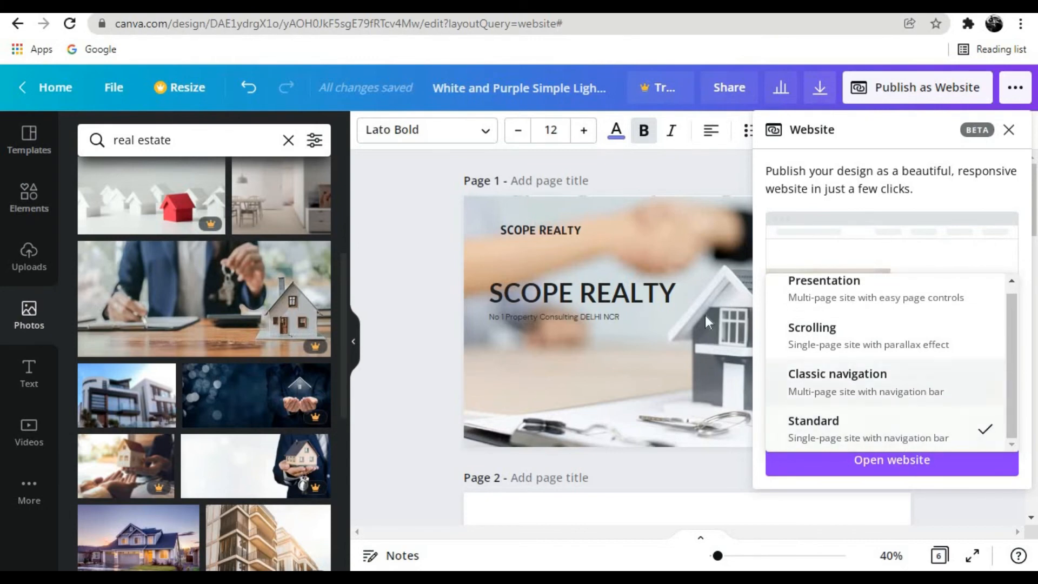
{"action": "left_click", "coordinate": [922, 127]}
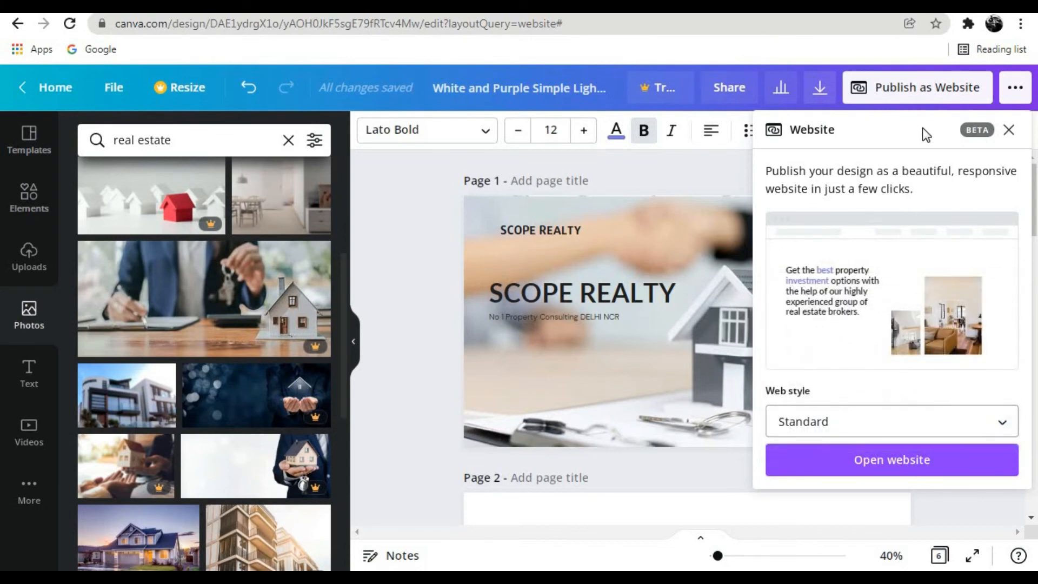
{"action": "left_click", "coordinate": [1008, 130]}
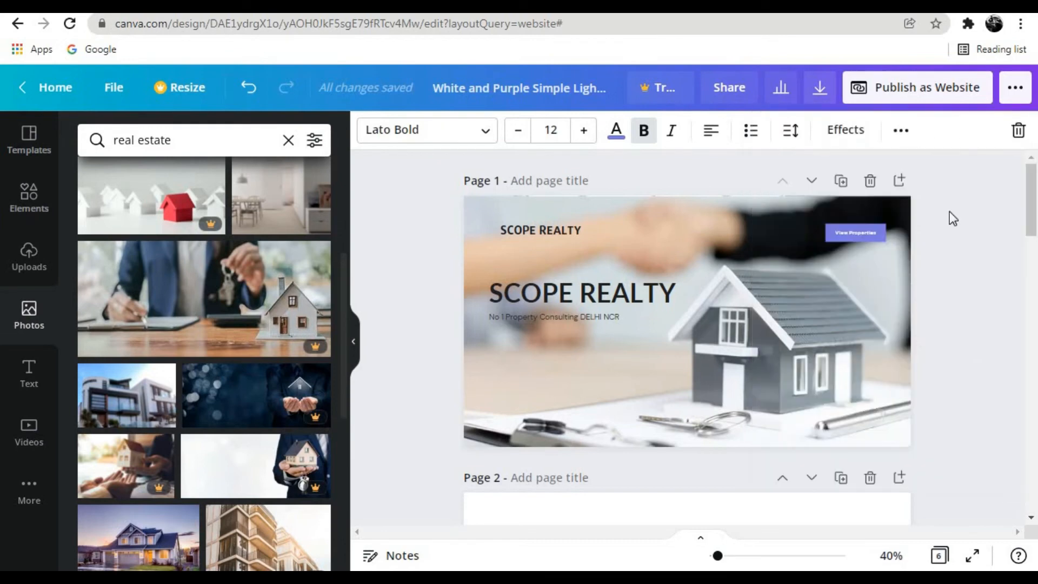
Apply the Pan text animation to the selected 12-point Lato Bold text.
{"action": "left_click", "coordinate": [900, 130]}
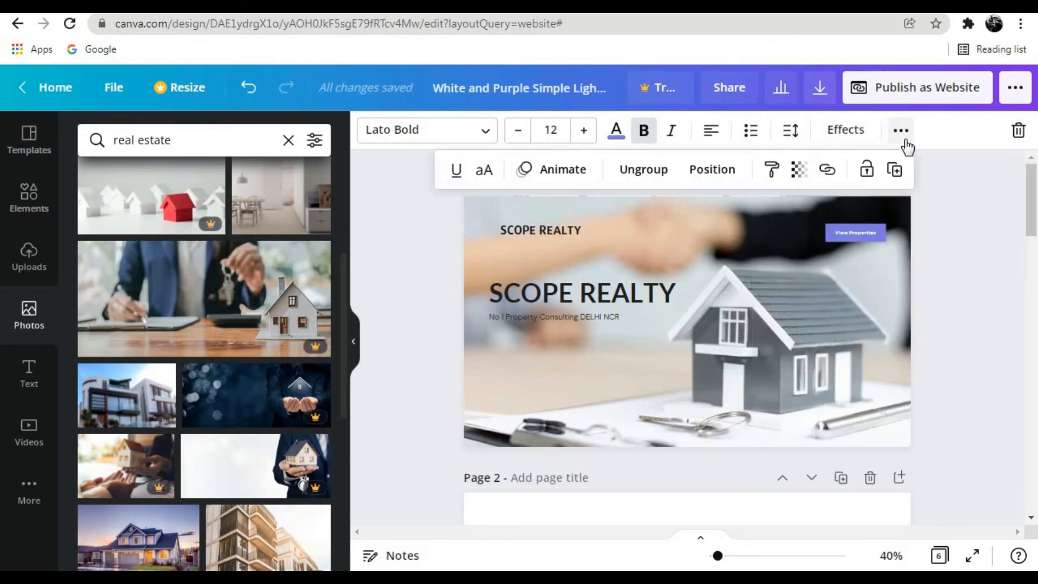
{"action": "left_click", "coordinate": [546, 177]}
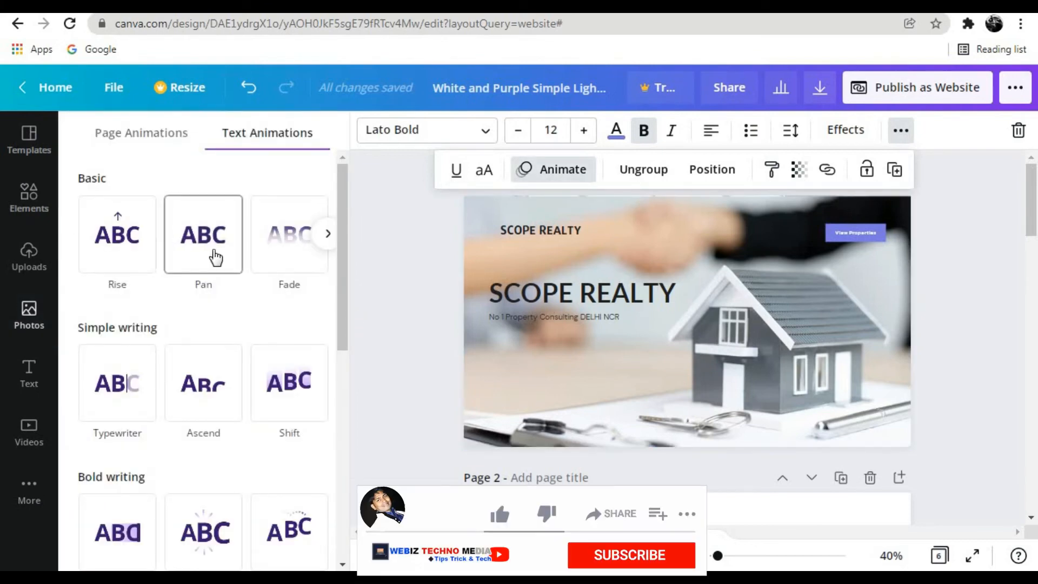
{"action": "left_click", "coordinate": [215, 257]}
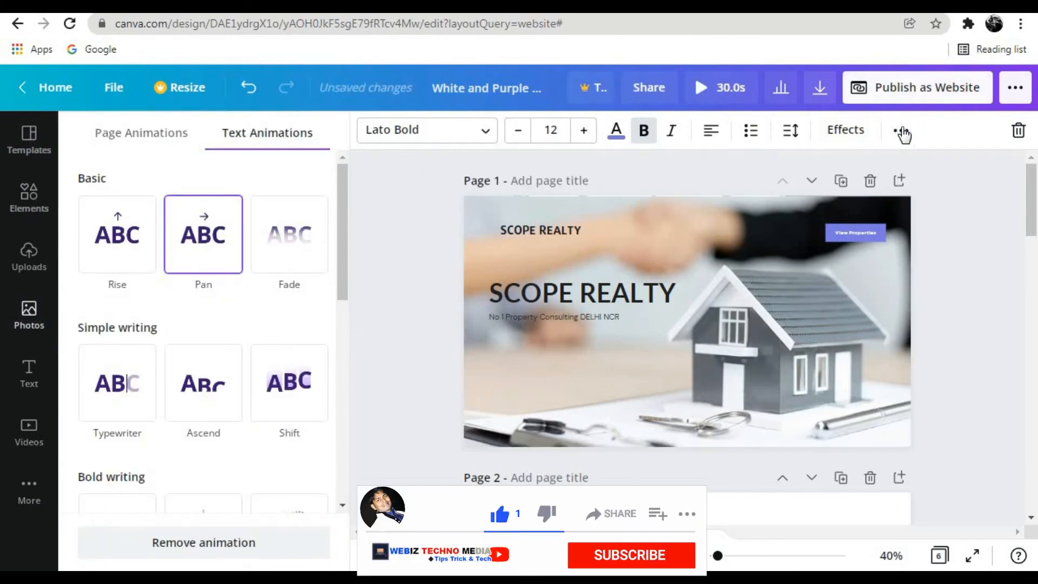
Review the website publishing settings and close them without opening the site.
{"action": "left_click", "coordinate": [1014, 88]}
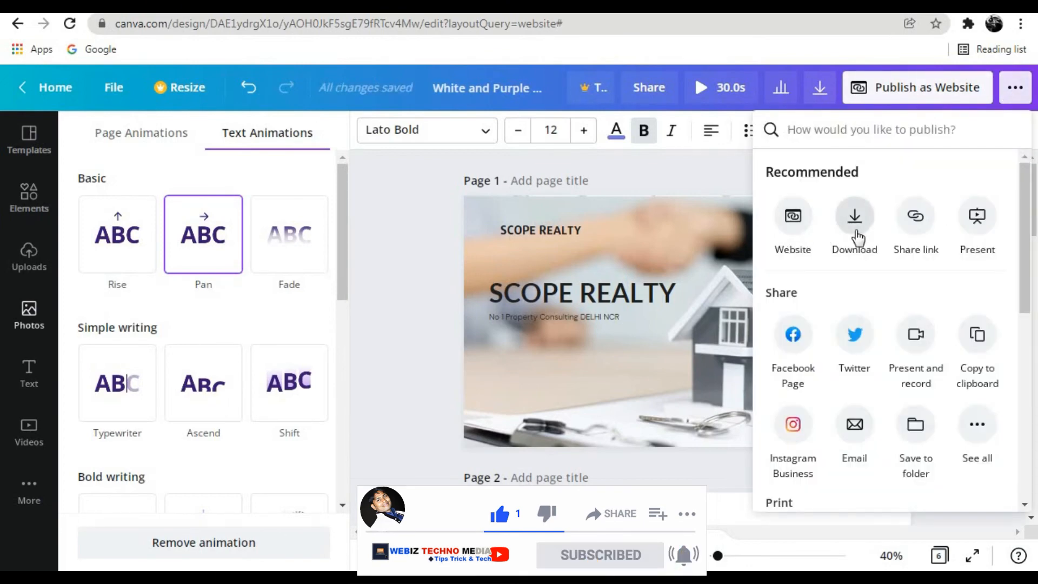
{"action": "left_click", "coordinate": [790, 233]}
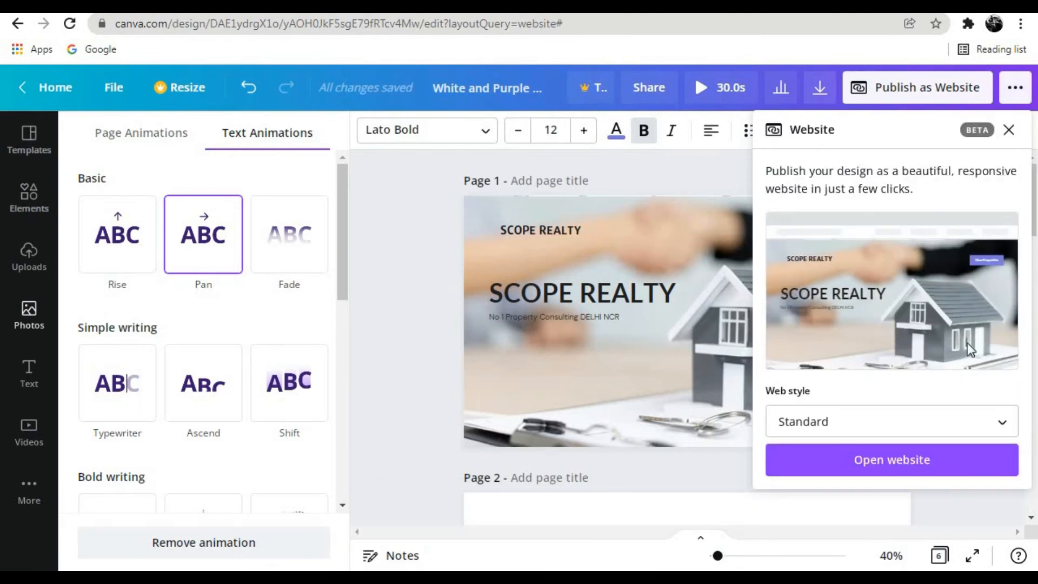
{"action": "left_click", "coordinate": [1007, 131]}
{"action": "left_click", "coordinate": [900, 132]}
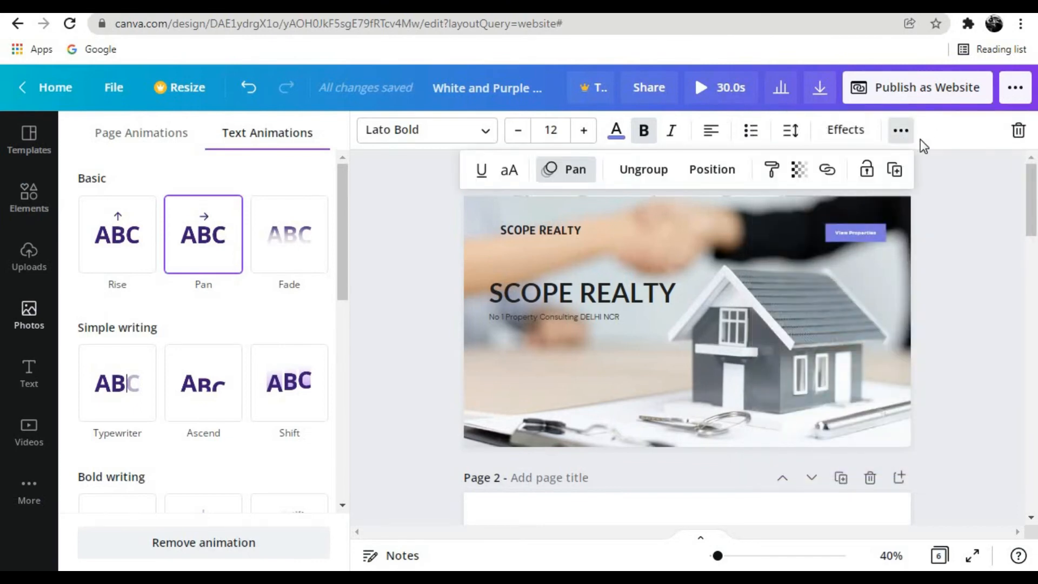
Look through the full list of publishing and sharing options down to Prototype, dismissing the Windows color scheme dialog without choosing an option.
{"action": "left_click", "coordinate": [1015, 87]}
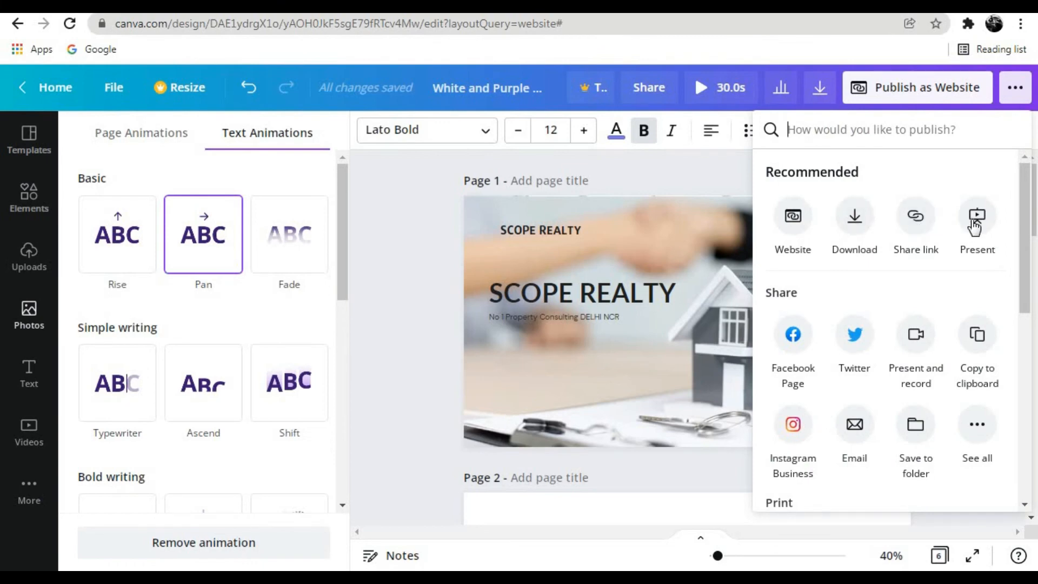
{"action": "left_click_drag", "start_coordinate": [1020, 220], "coordinate": [1020, 247]}
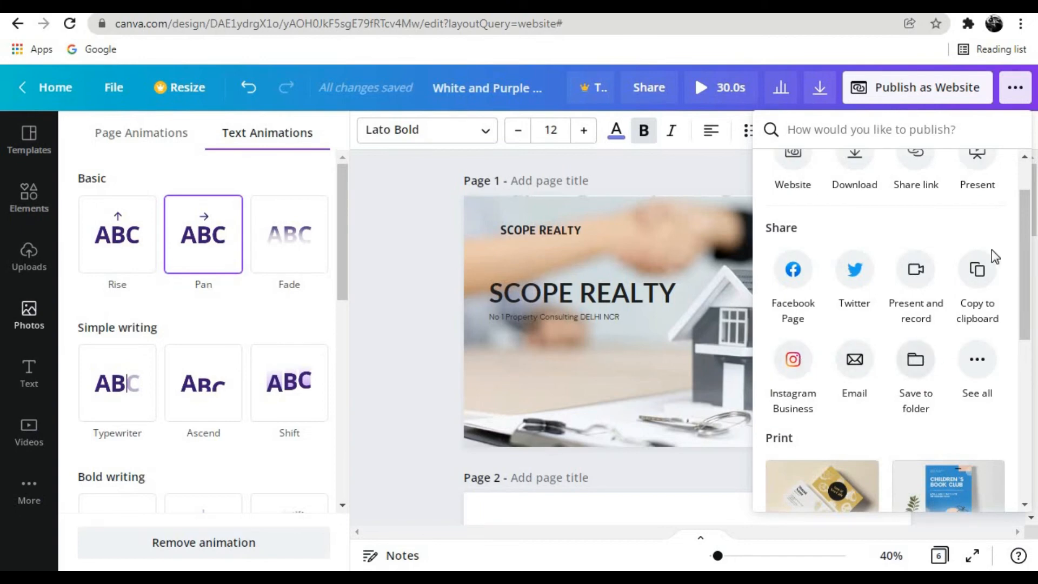
{"action": "left_click_drag", "start_coordinate": [1021, 282], "coordinate": [1021, 255]}
{"action": "scroll", "coordinate": [968, 340], "scroll_direction": "down", "scroll_amount": 3}
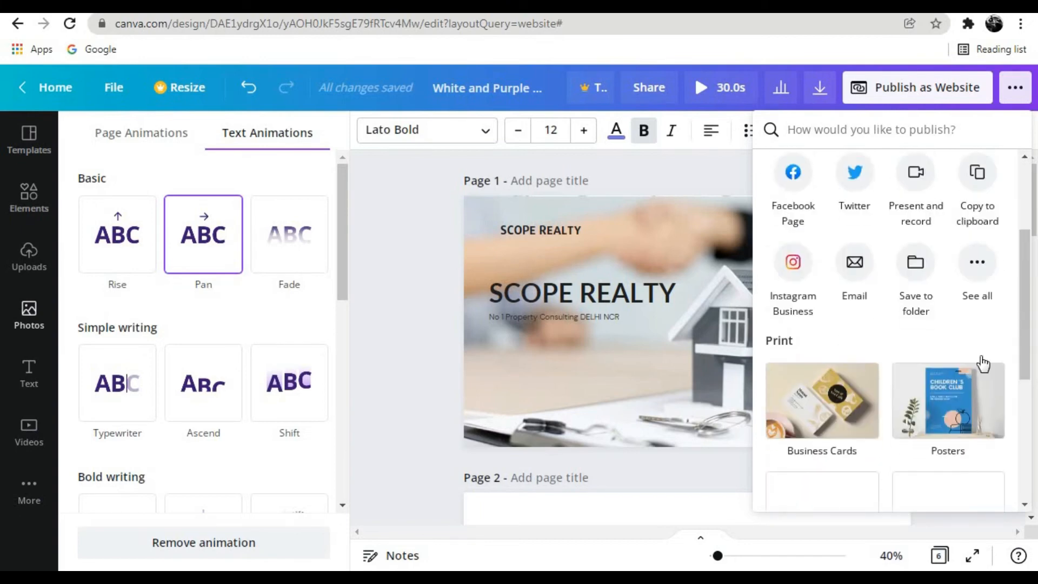
{"action": "left_click", "coordinate": [983, 282]}
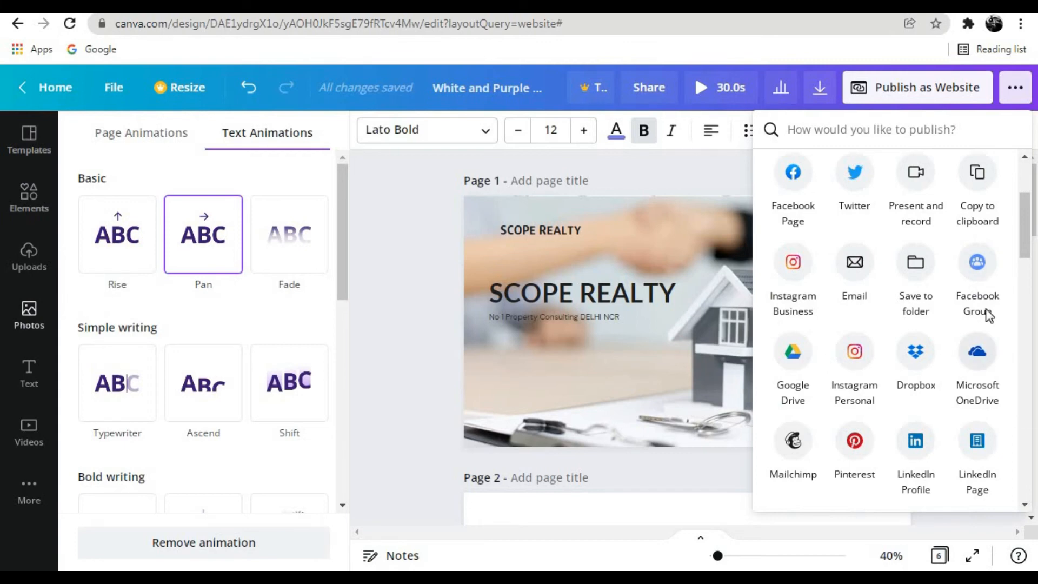
{"action": "scroll", "coordinate": [848, 366], "scroll_direction": "down", "scroll_amount": 2}
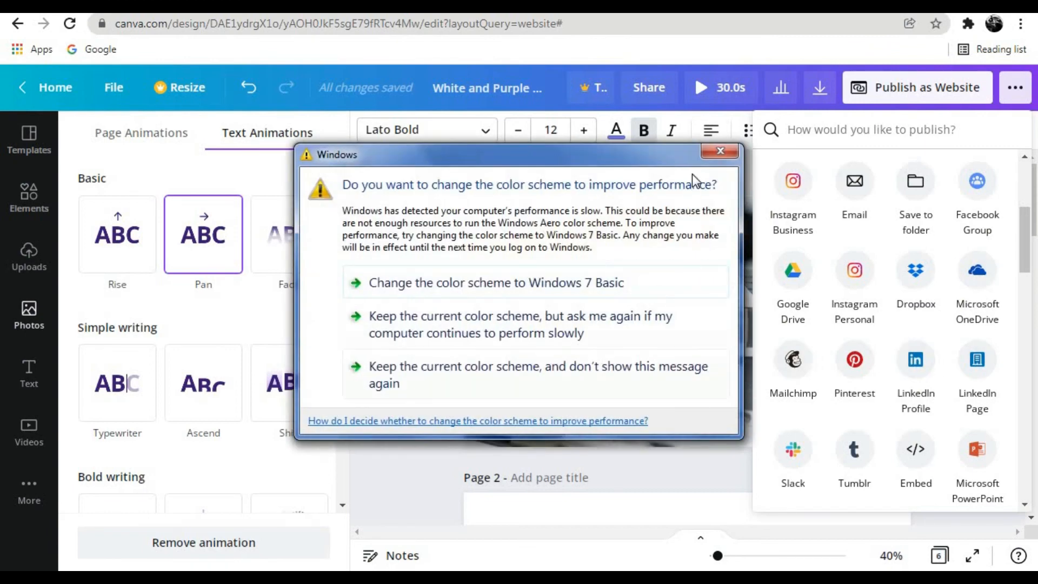
{"action": "left_click", "coordinate": [728, 153]}
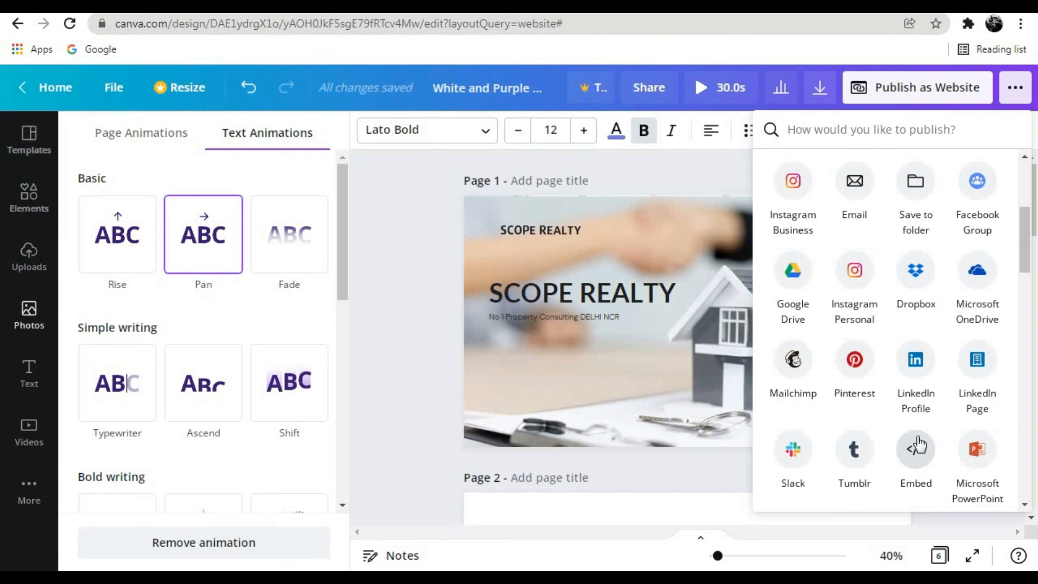
{"action": "scroll", "coordinate": [917, 444], "scroll_direction": "down", "scroll_amount": 3}
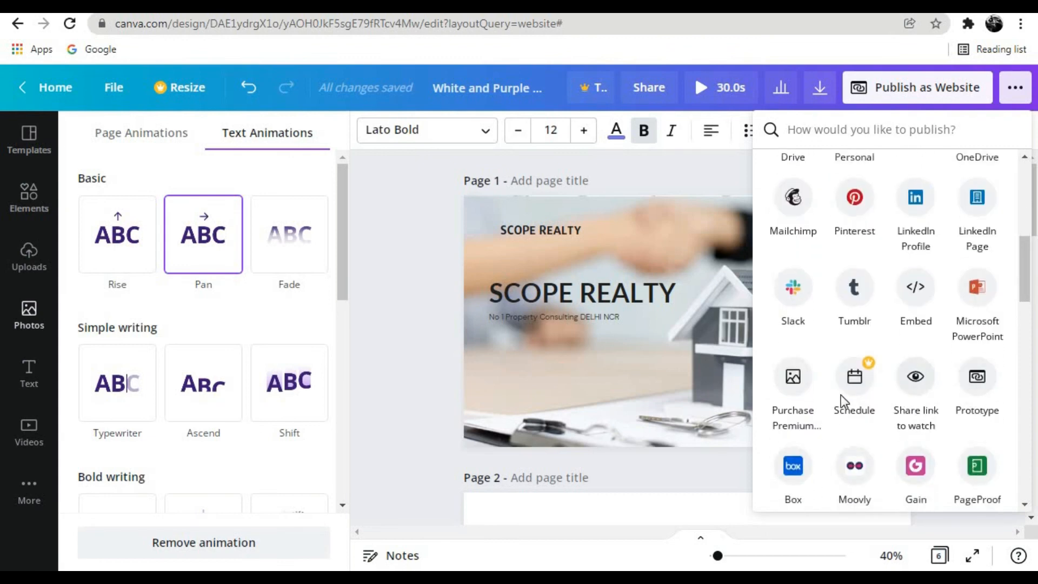
{"action": "scroll", "coordinate": [982, 394], "scroll_direction": "down", "scroll_amount": 2}
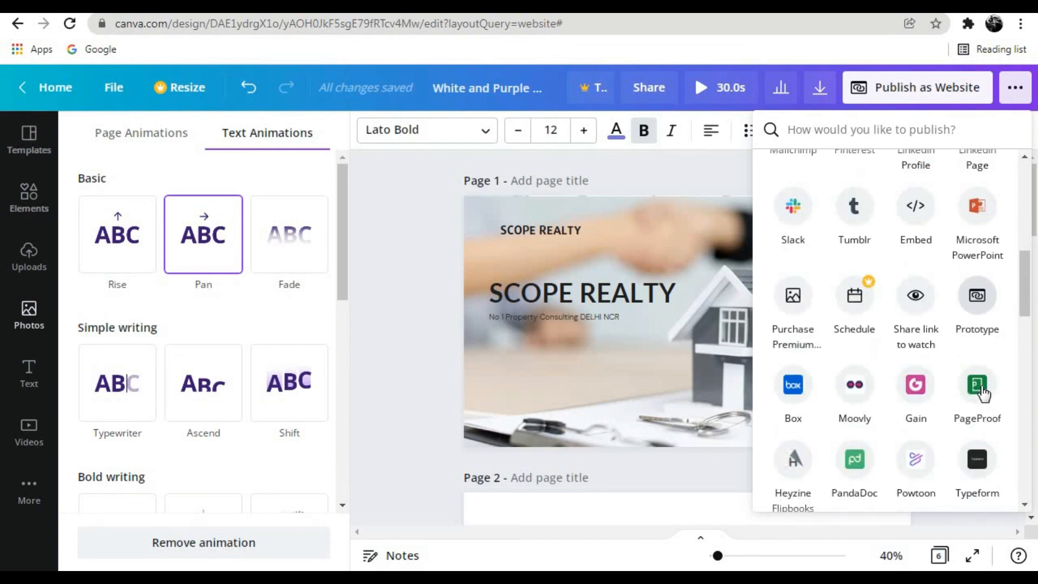
Open the design as a prototype, return to the design editor and close the prototype publishing settings.
{"action": "left_click", "coordinate": [991, 305]}
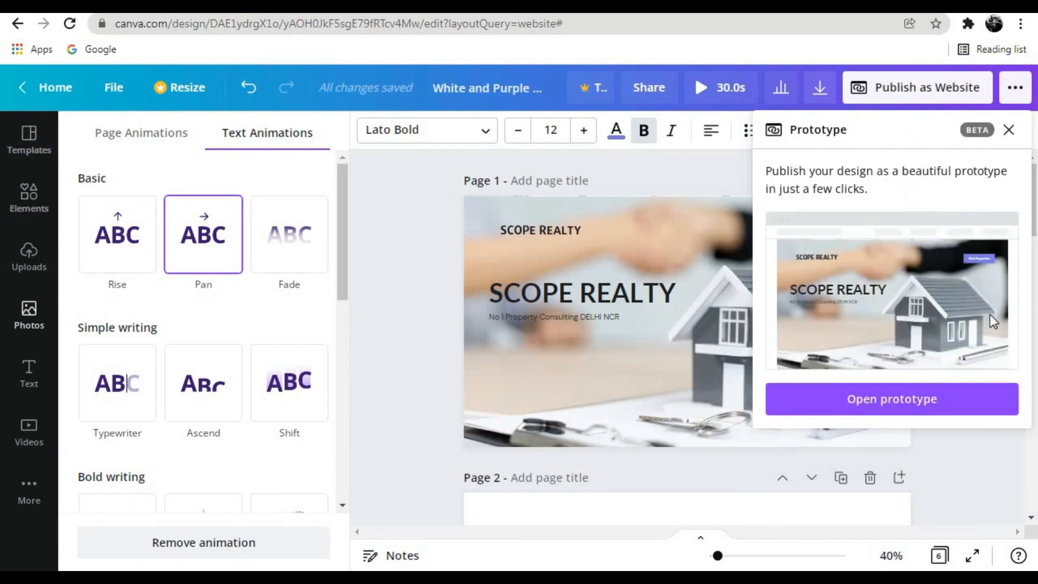
{"action": "left_click", "coordinate": [884, 399]}
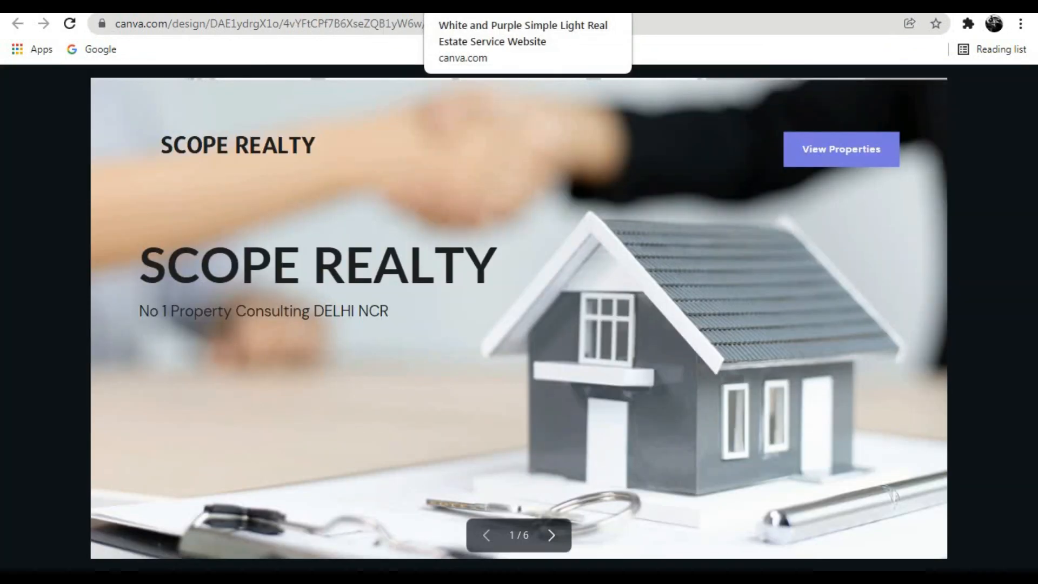
{"action": "left_click", "coordinate": [545, 6]}
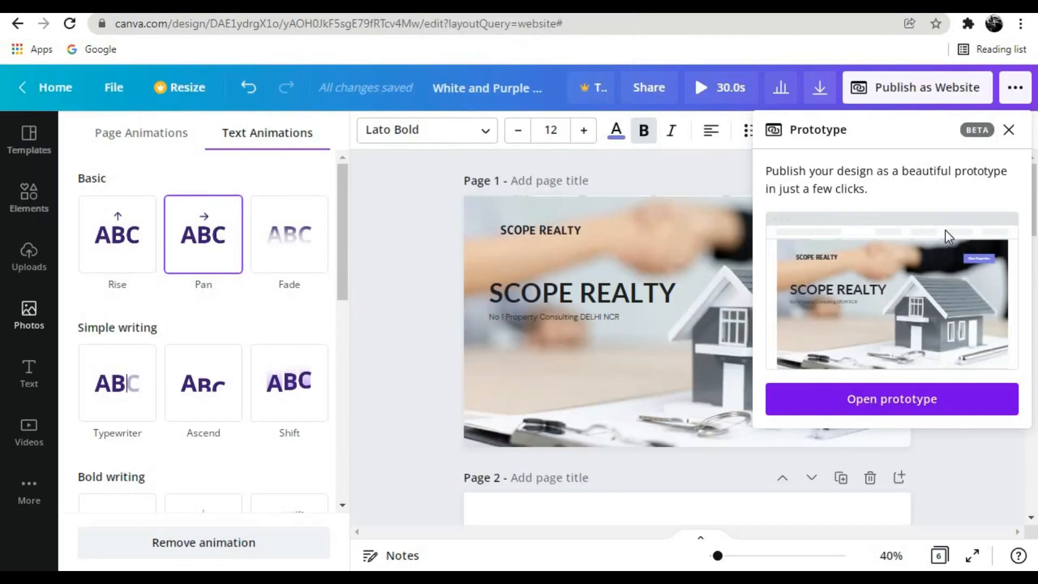
{"action": "left_click", "coordinate": [1005, 138]}
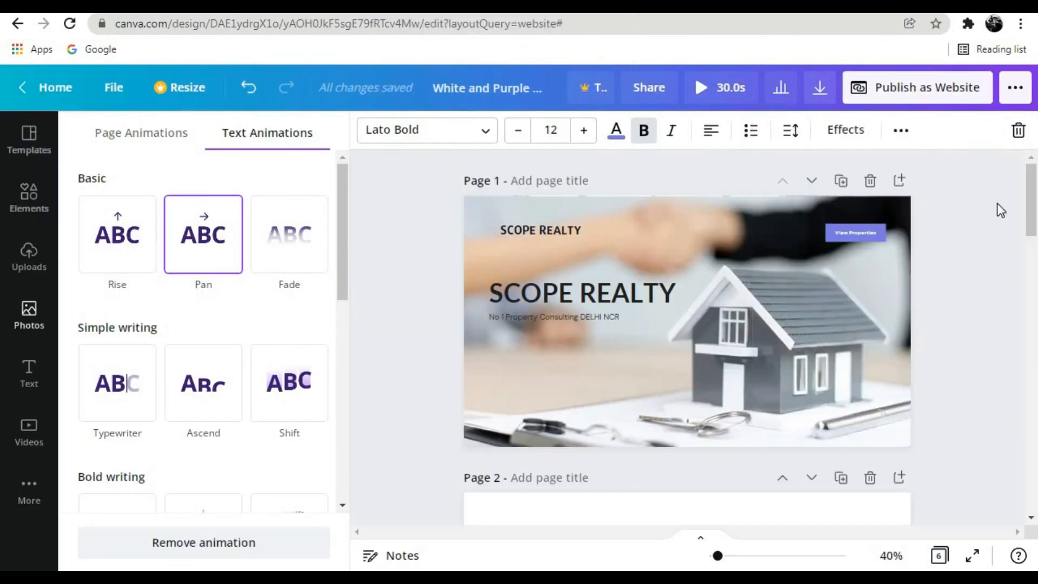
{"action": "scroll", "coordinate": [735, 385], "scroll_direction": "down", "scroll_amount": 5}
{"action": "scroll", "coordinate": [735, 384], "scroll_direction": "up", "scroll_amount": 5}
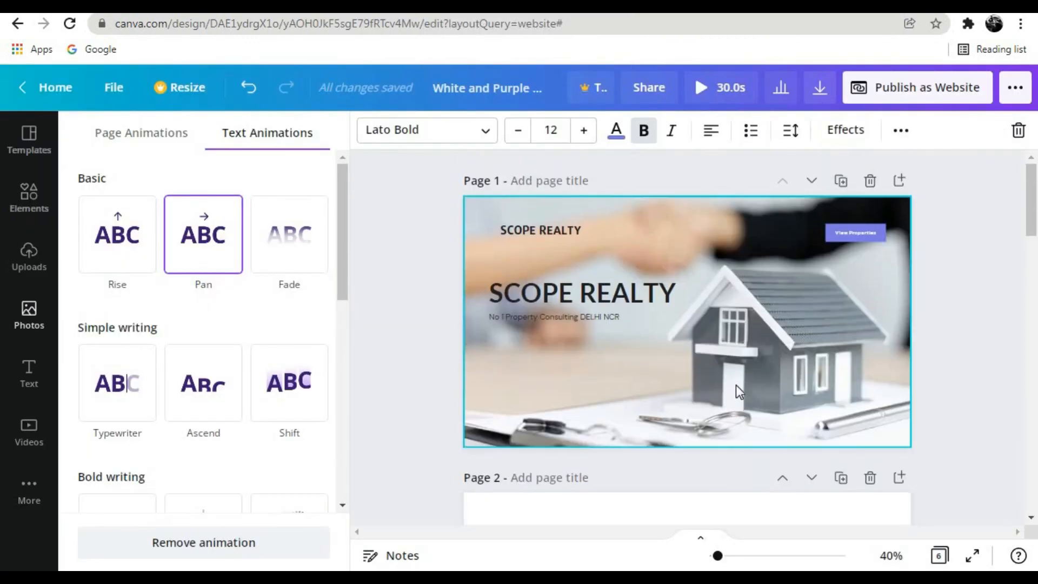